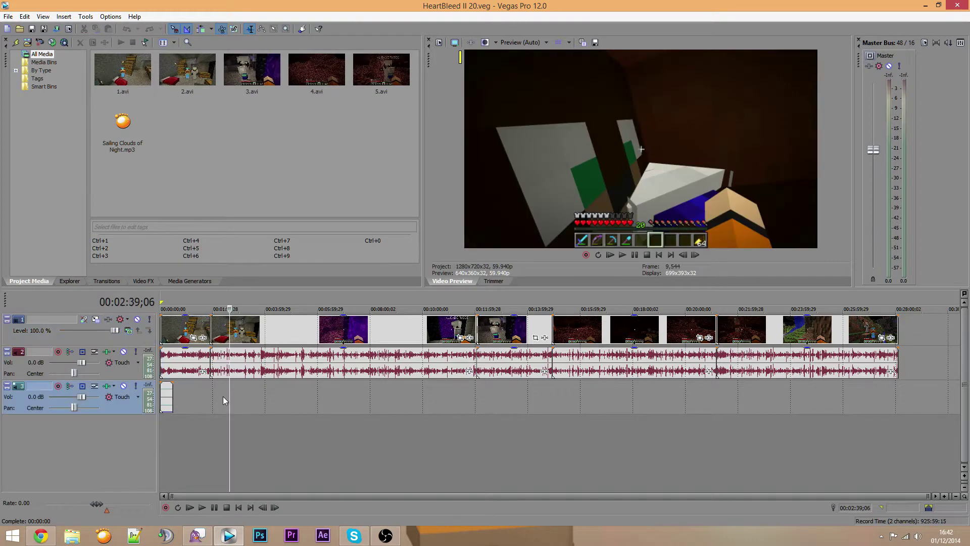
Scrub through the timeline, return the playhead to the project start and examine the short music clip on the third track
{"action": "left_click", "coordinate": [646, 380]}
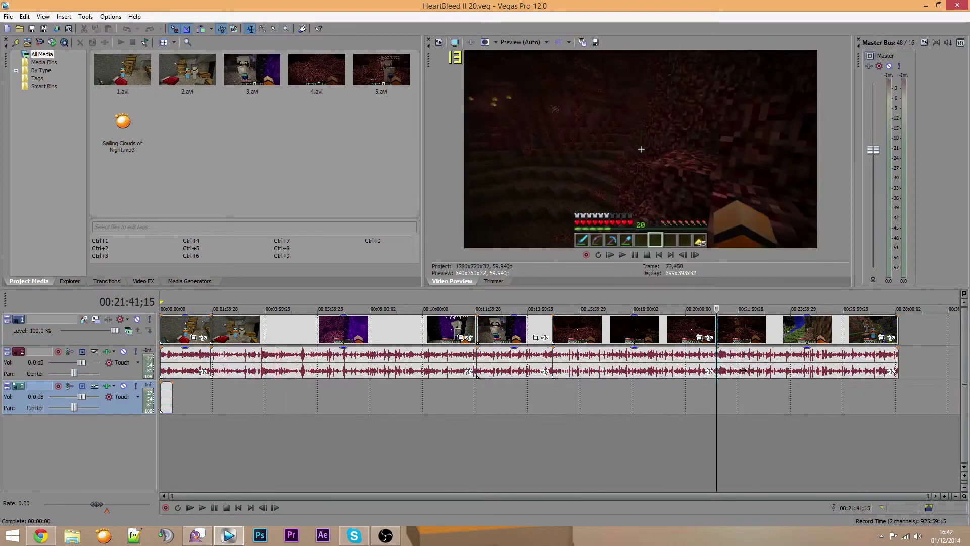
{"action": "left_click_drag", "start_coordinate": [743, 370], "coordinate": [751, 385]}
{"action": "mouse_move", "coordinate": [889, 395]}
{"action": "left_mouse_down"}
{"action": "mouse_move", "coordinate": [899, 396]}
{"action": "mouse_move", "coordinate": [871, 396]}
{"action": "left_mouse_up"}
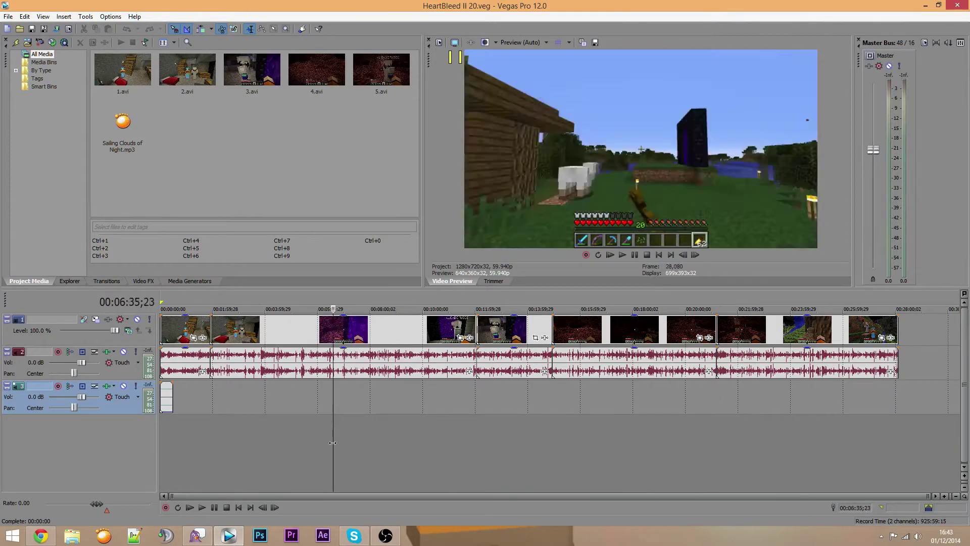
{"action": "left_click_drag", "start_coordinate": [333, 442], "coordinate": [114, 441]}
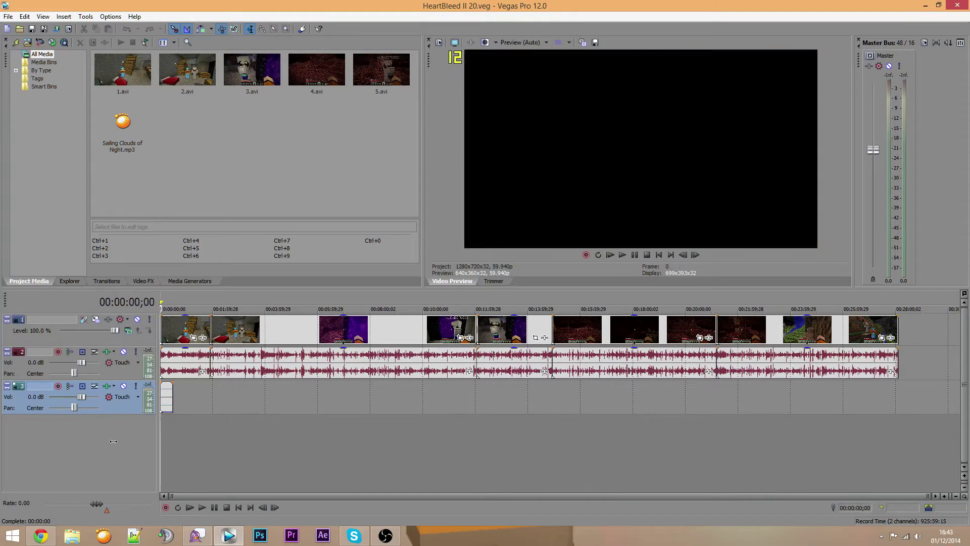
{"action": "scroll", "coordinate": [198, 415], "scroll_direction": "up", "scroll_amount": 10}
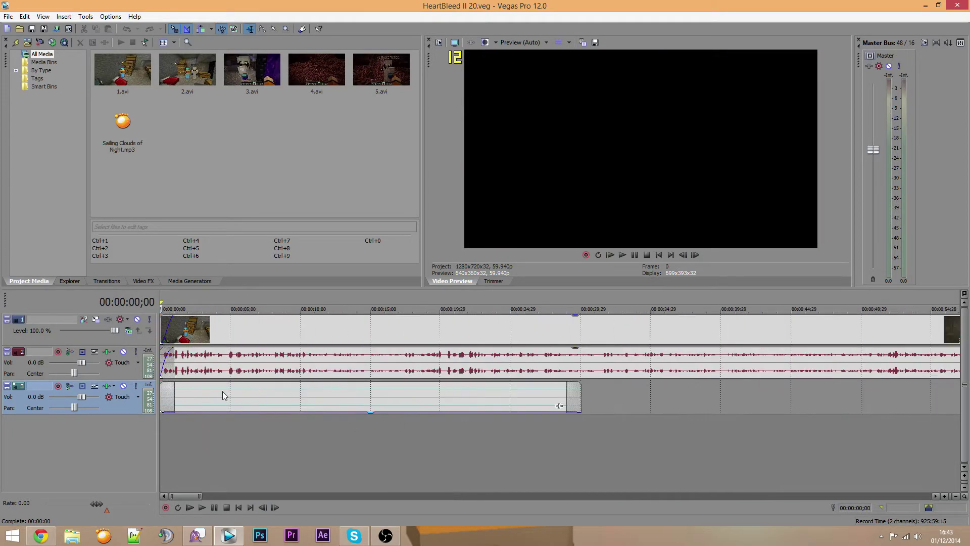
{"action": "scroll", "coordinate": [238, 392], "scroll_direction": "down", "scroll_amount": 10}
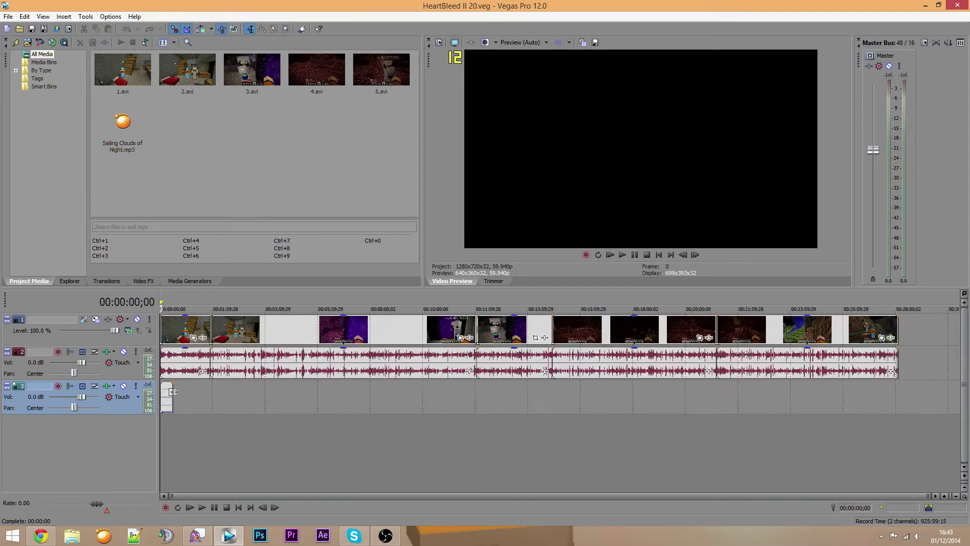
Select the gameplay clips along the video track one by one to view a frame from each, ending on the first clip
{"action": "left_click", "coordinate": [189, 328]}
{"action": "left_click", "coordinate": [264, 329]}
{"action": "left_click", "coordinate": [516, 325]}
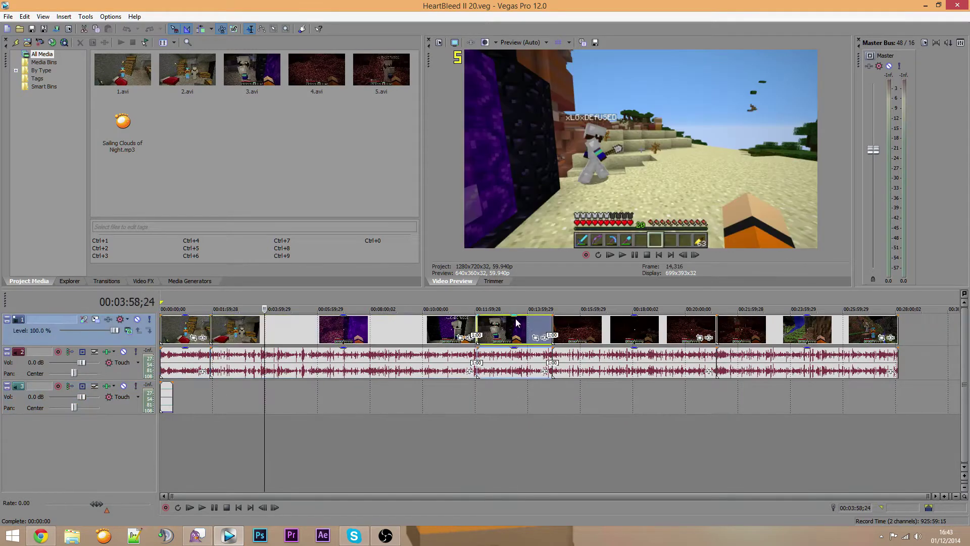
{"action": "left_click", "coordinate": [615, 331]}
{"action": "left_click", "coordinate": [796, 324]}
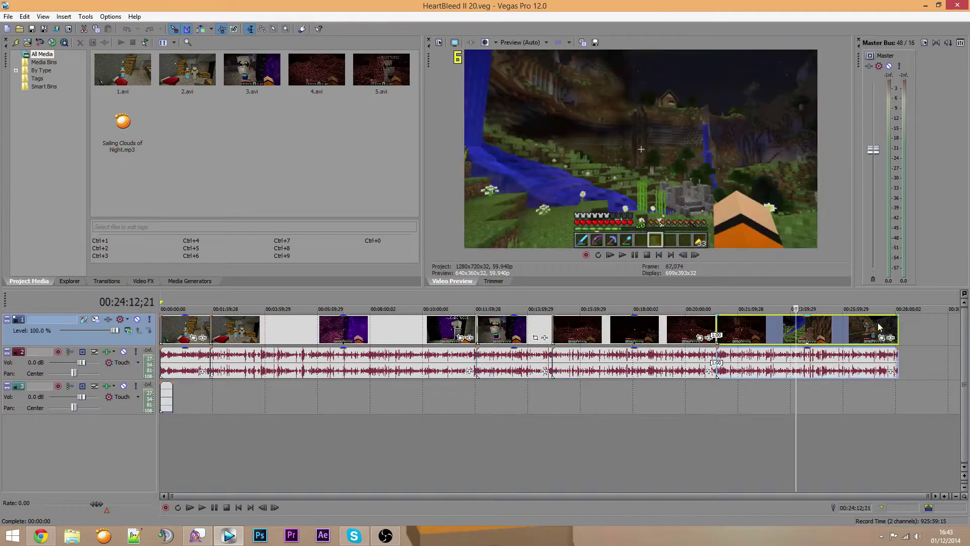
{"action": "left_click", "coordinate": [627, 357]}
{"action": "left_click", "coordinate": [500, 334]}
{"action": "left_click", "coordinate": [427, 335]}
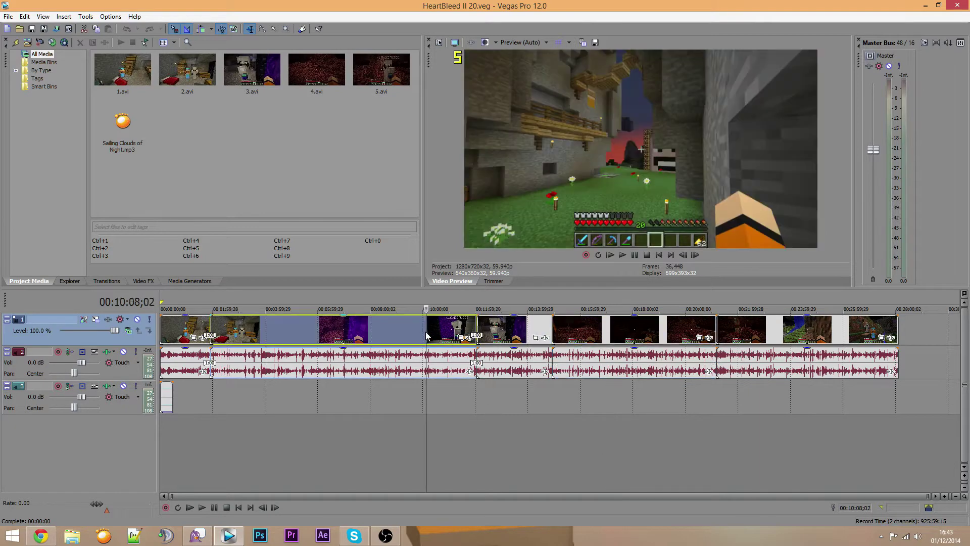
{"action": "left_click", "coordinate": [197, 333]}
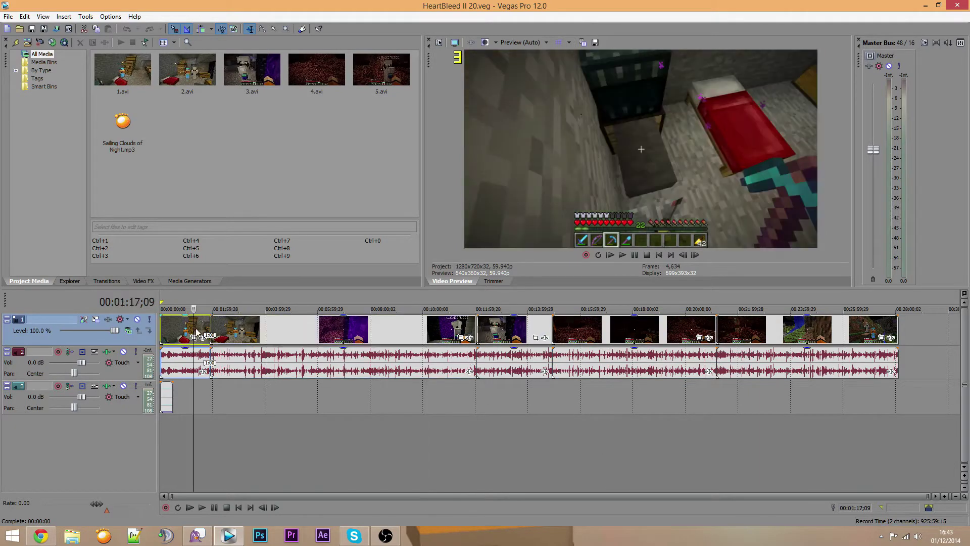
In File Explorer, open the 020 folder on the Recording (R:) drive, select 1.avi to 5.avi, and return to Vegas Pro
{"action": "left_click", "coordinate": [78, 539]}
{"action": "double_click", "coordinate": [685, 286]}
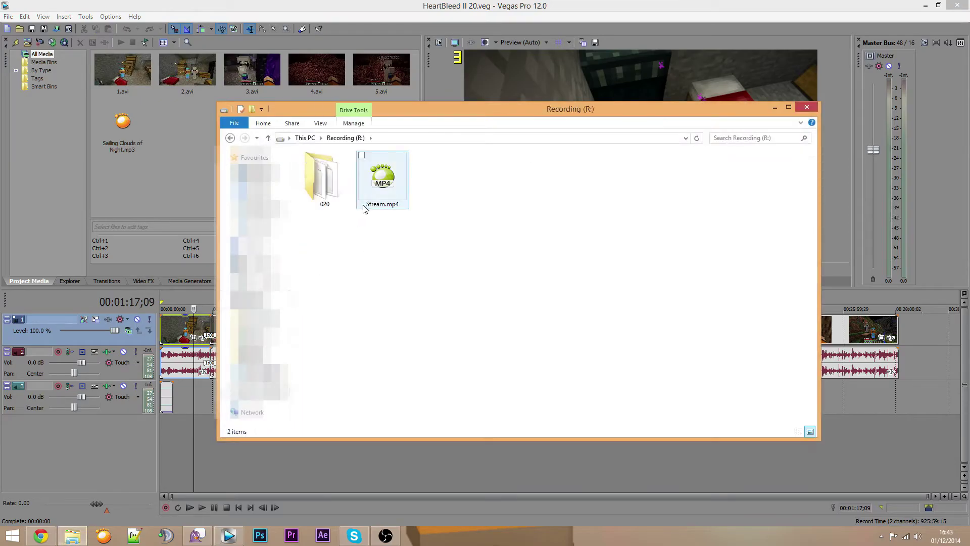
{"action": "double_click", "coordinate": [316, 192]}
{"action": "left_click_drag", "start_coordinate": [393, 299], "coordinate": [505, 351]}
{"action": "left_click", "coordinate": [339, 195]}
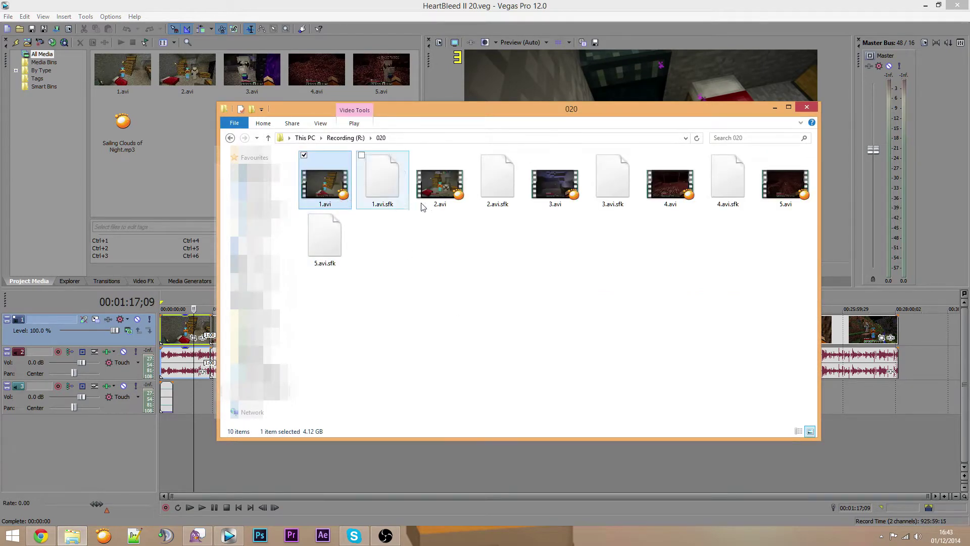
{"action": "left_click", "coordinate": [435, 188], "text": "ctrl"}
{"action": "left_click", "coordinate": [551, 186], "text": "ctrl"}
{"action": "left_click", "coordinate": [667, 186], "text": "ctrl"}
{"action": "left_click", "coordinate": [773, 178], "text": "ctrl"}
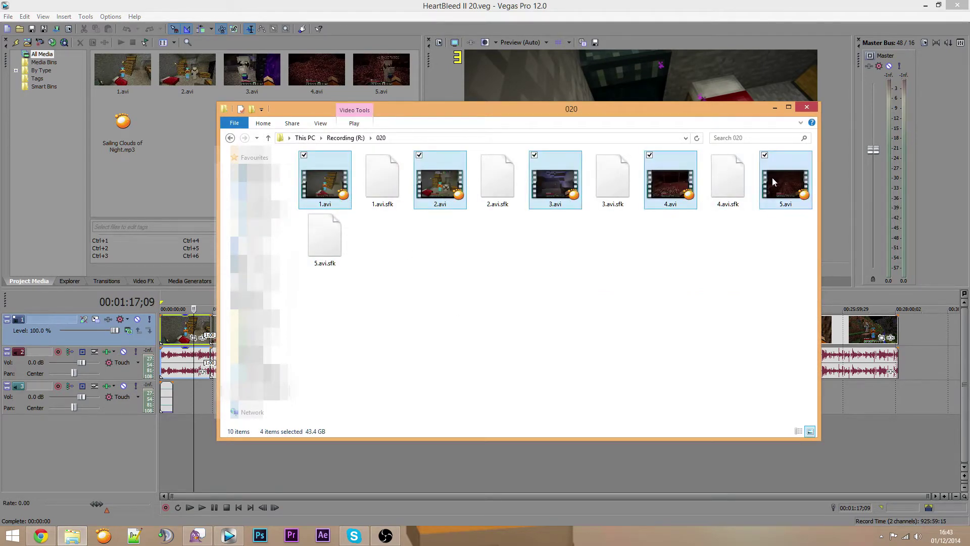
{"action": "left_click", "coordinate": [176, 156]}
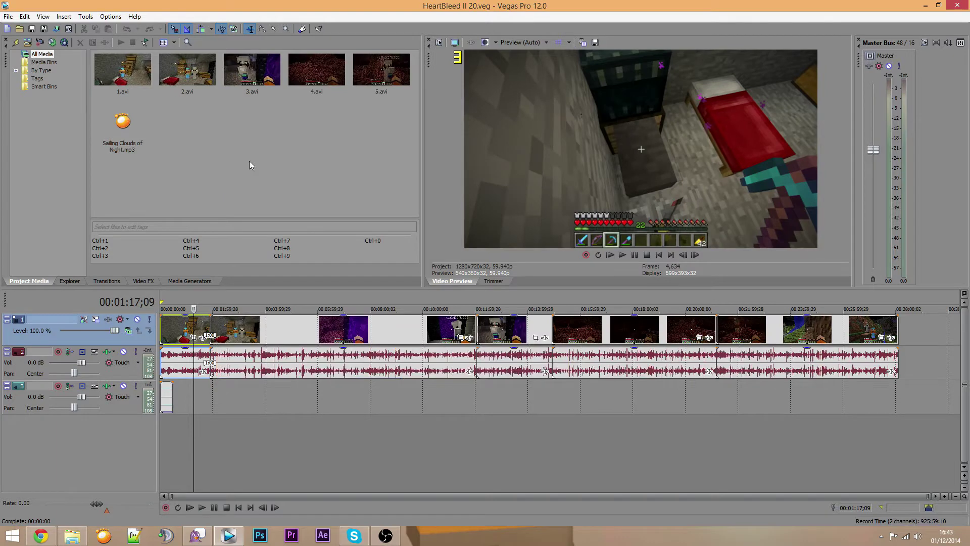
Examine the music clip beneath the first gameplay clip and return the playhead to the project start
{"action": "left_click_drag", "start_coordinate": [240, 161], "coordinate": [329, 203]}
{"action": "scroll", "coordinate": [195, 450], "scroll_direction": "up", "scroll_amount": 8}
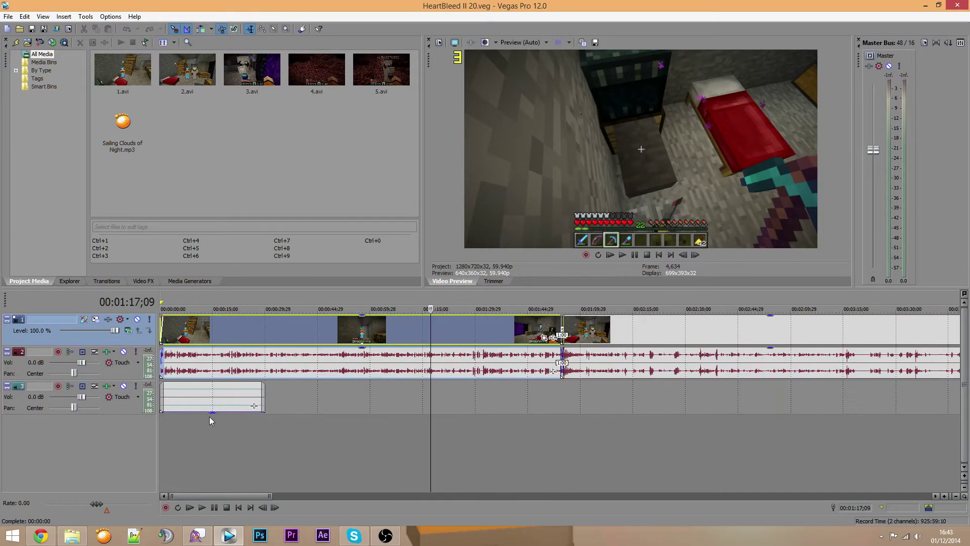
{"action": "scroll", "coordinate": [200, 421], "scroll_direction": "down", "scroll_amount": 1}
{"action": "left_click", "coordinate": [199, 426]}
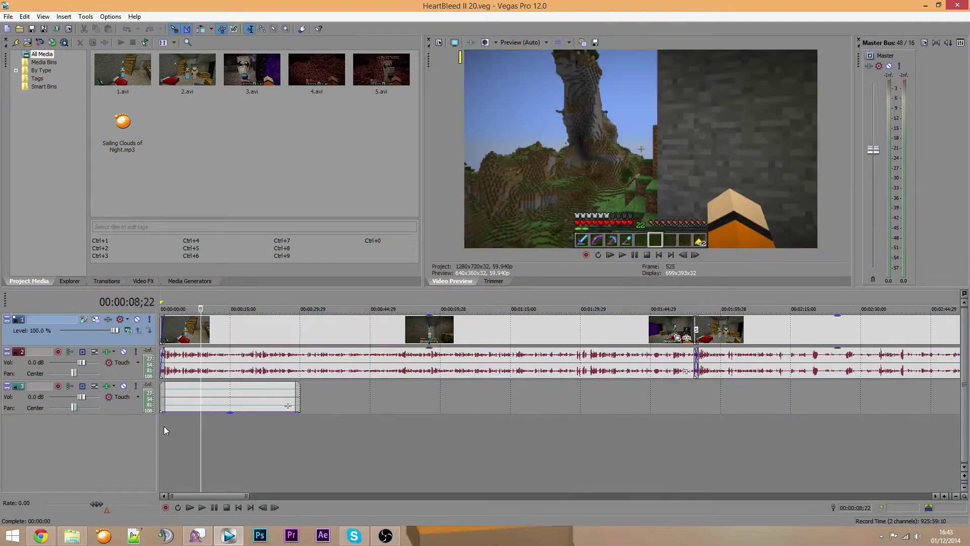
{"action": "left_click_drag", "start_coordinate": [199, 424], "coordinate": [134, 423]}
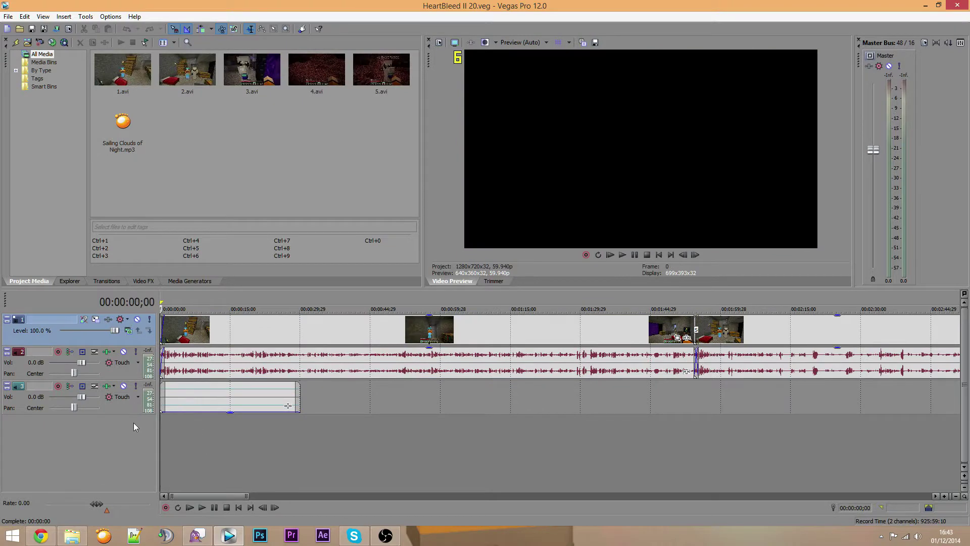
In File Explorer, search the Desktop for "heartbleed", locate Sailing Clouds of Night.mp3 in the TimeLapse Songs folder, and close the window
{"action": "left_click", "coordinate": [69, 536]}
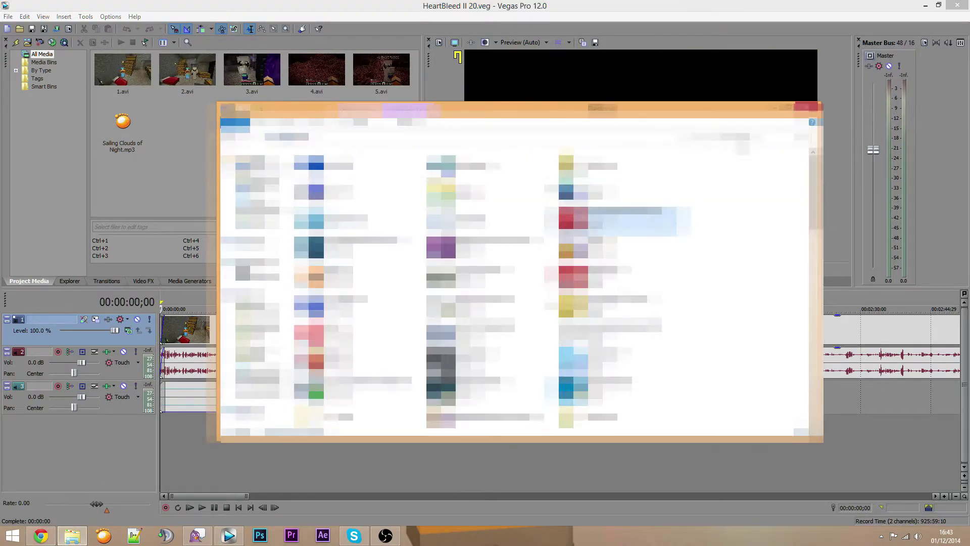
{"action": "left_click", "coordinate": [743, 137]}
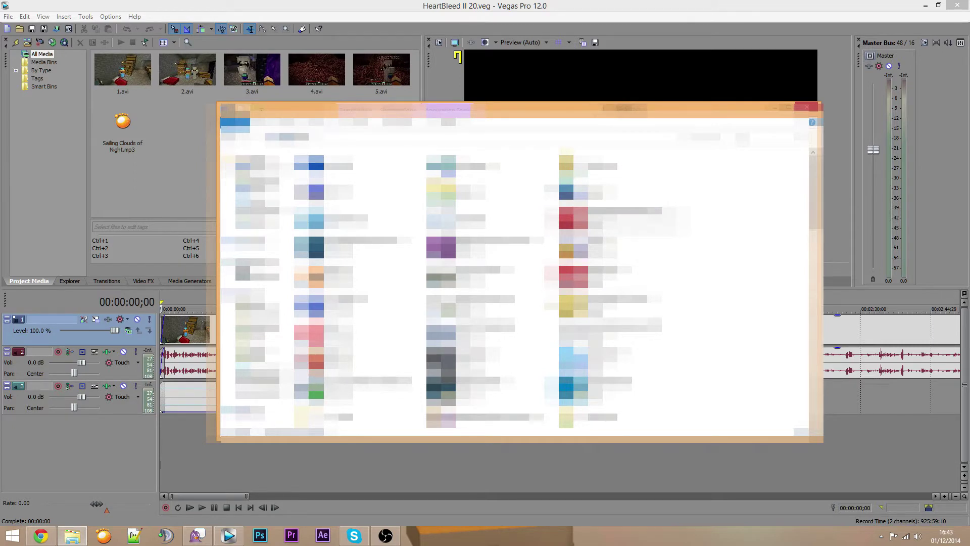
{"action": "type", "text": "heartbleed"}
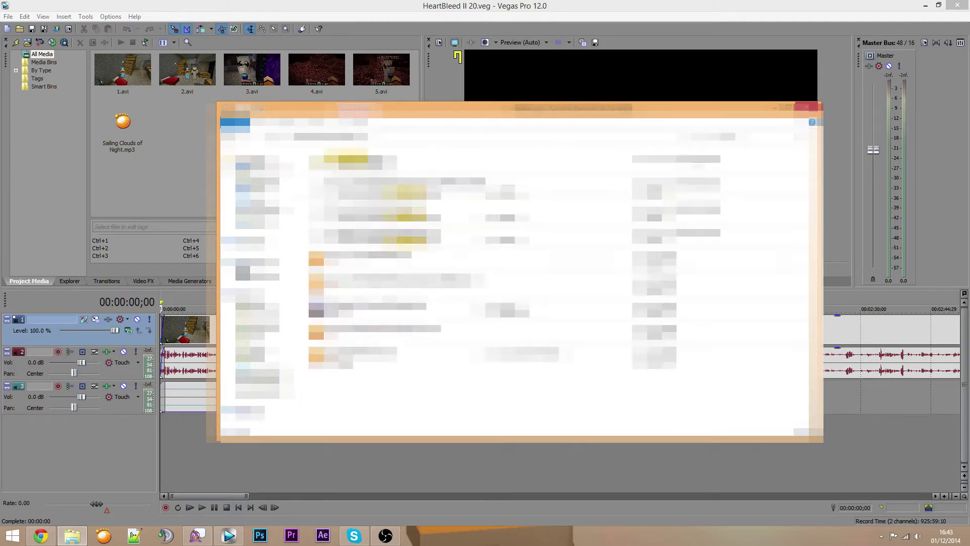
{"action": "double_click", "coordinate": [481, 165]}
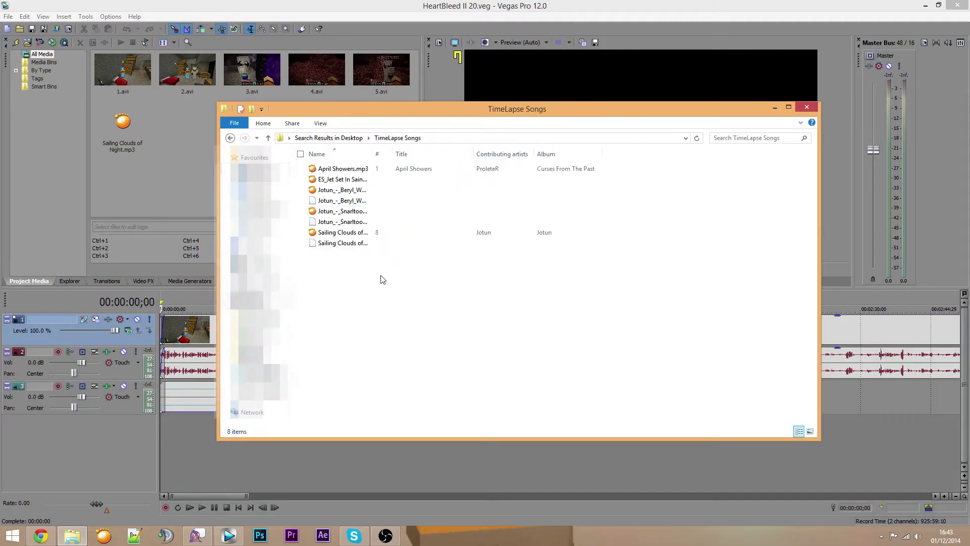
{"action": "left_click_drag", "start_coordinate": [372, 150], "coordinate": [460, 155]}
{"action": "left_click", "coordinate": [383, 233]}
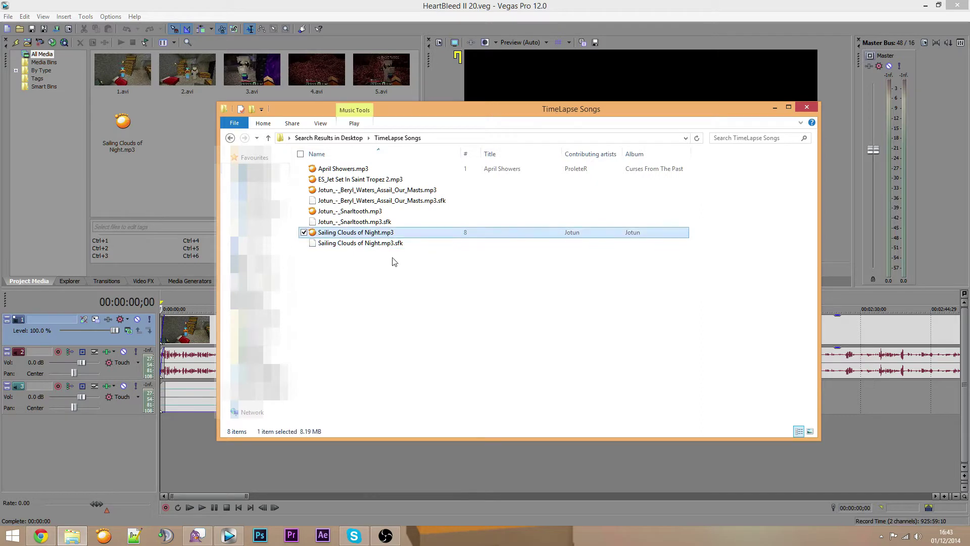
{"action": "left_click_drag", "start_coordinate": [235, 505], "coordinate": [424, 236]}
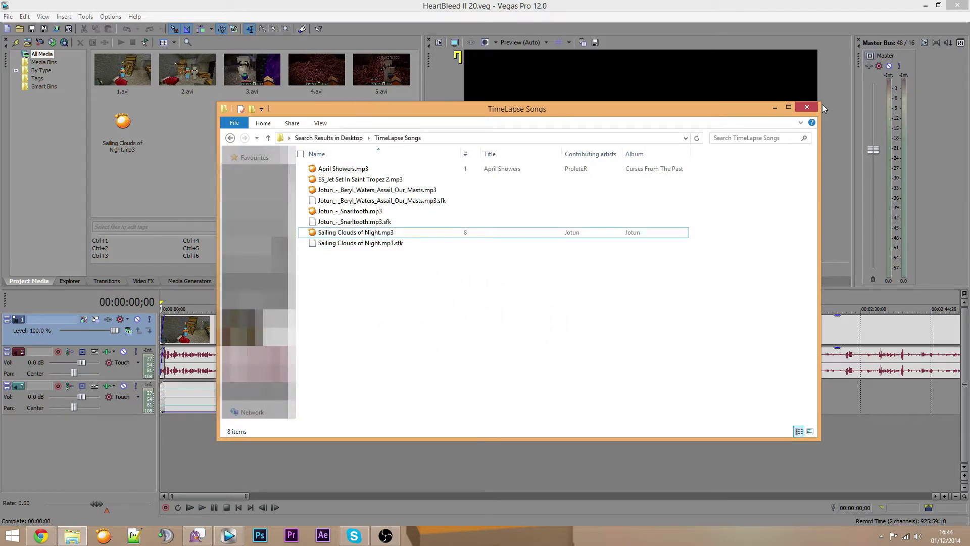
{"action": "left_click", "coordinate": [807, 107]}
Play the project from the start to preview the intro with its background music, and stop playback
{"action": "left_click", "coordinate": [222, 421]}
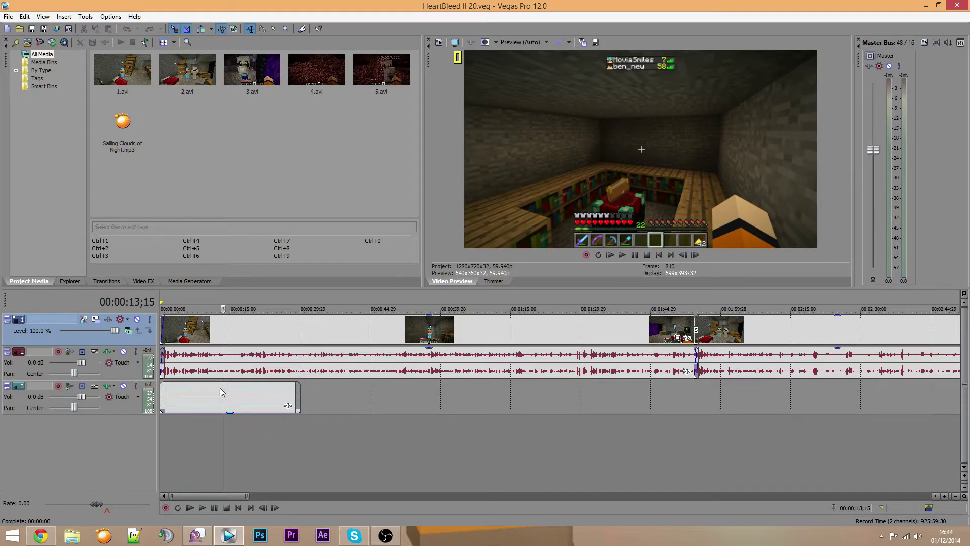
{"action": "key", "text": "Home"}
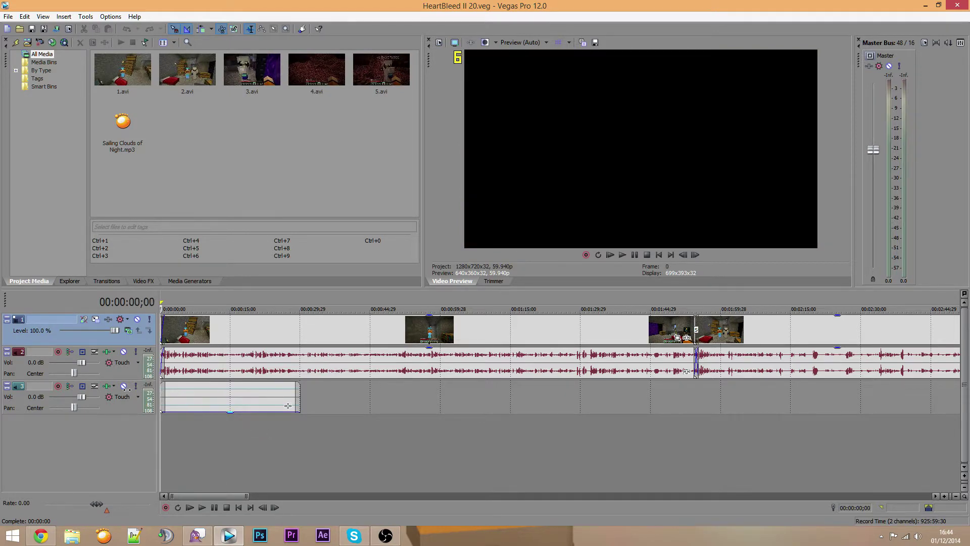
{"action": "left_click", "coordinate": [622, 254]}
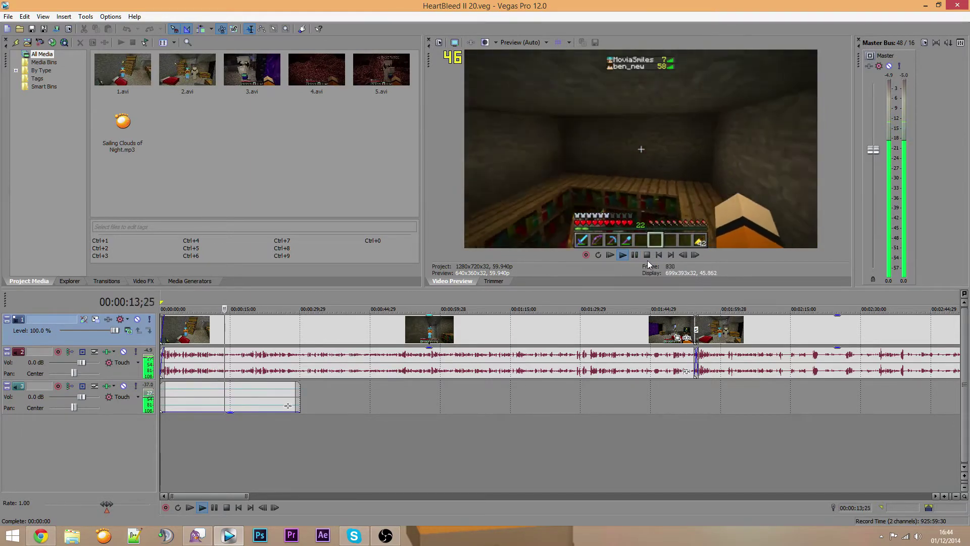
{"action": "left_click", "coordinate": [647, 256]}
Examine the music clip's fades and the Swap transition between the first two gameplay clips, scrubbing back through the transition
{"action": "scroll", "coordinate": [323, 434], "scroll_direction": "down", "scroll_amount": 10}
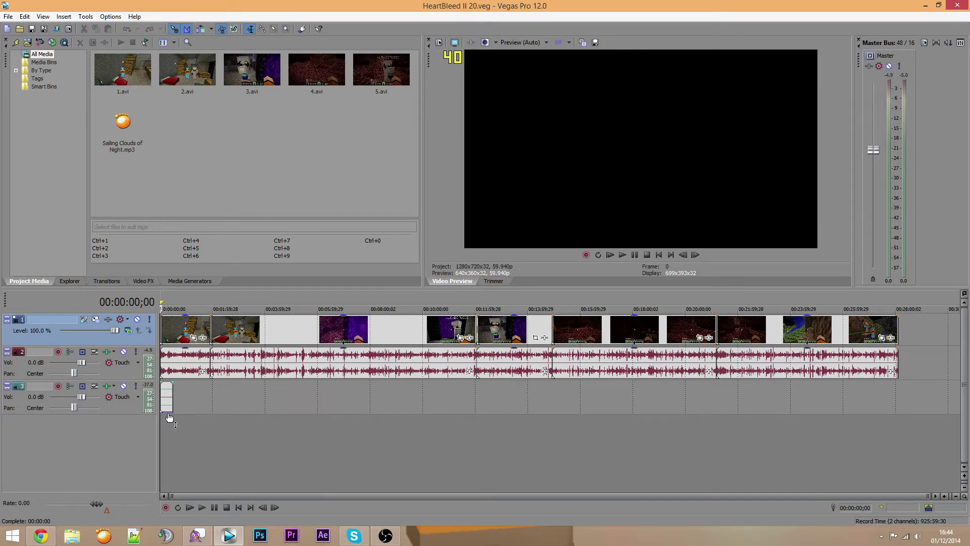
{"action": "scroll", "coordinate": [169, 418], "scroll_direction": "up", "scroll_amount": 10}
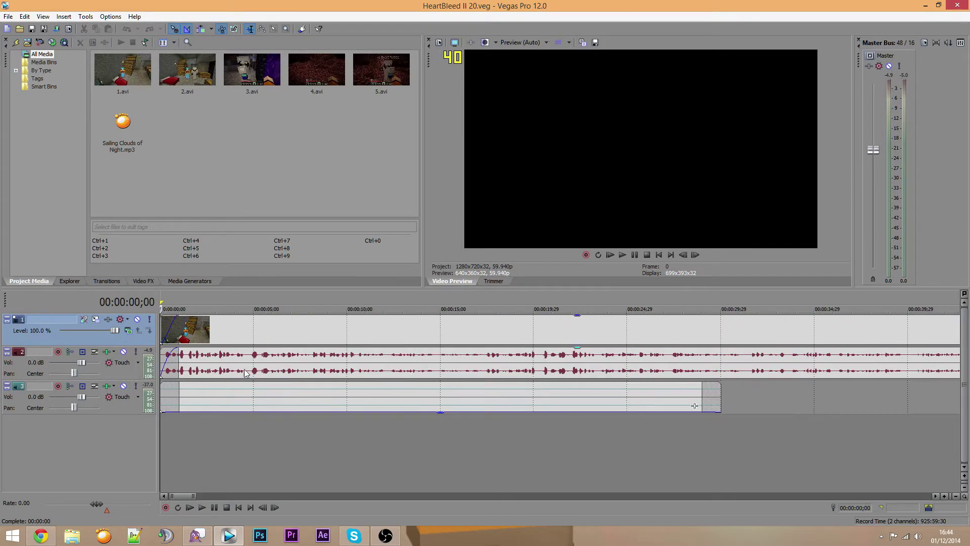
{"action": "scroll", "coordinate": [246, 373], "scroll_direction": "down", "scroll_amount": 10}
{"action": "left_click", "coordinate": [212, 392]}
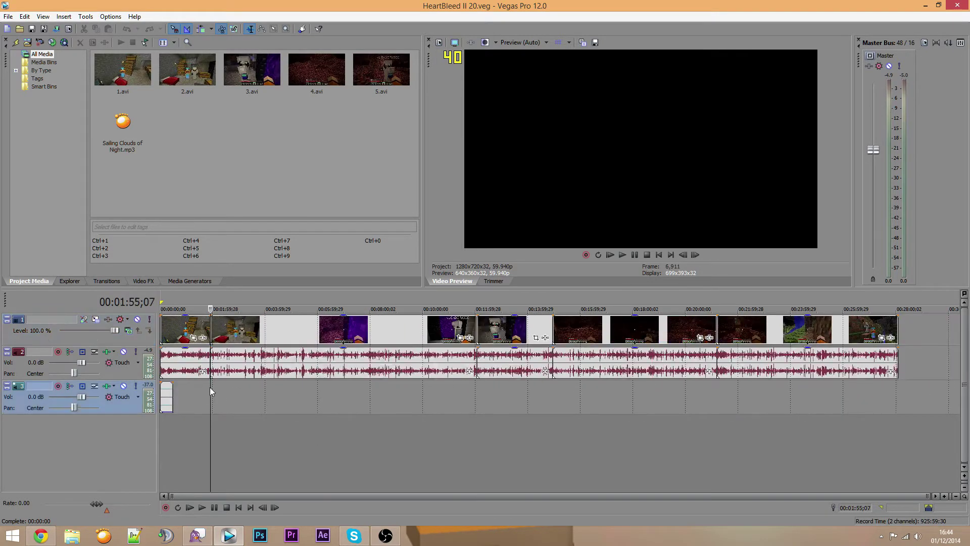
{"action": "scroll", "coordinate": [211, 387], "scroll_direction": "up", "scroll_amount": 10}
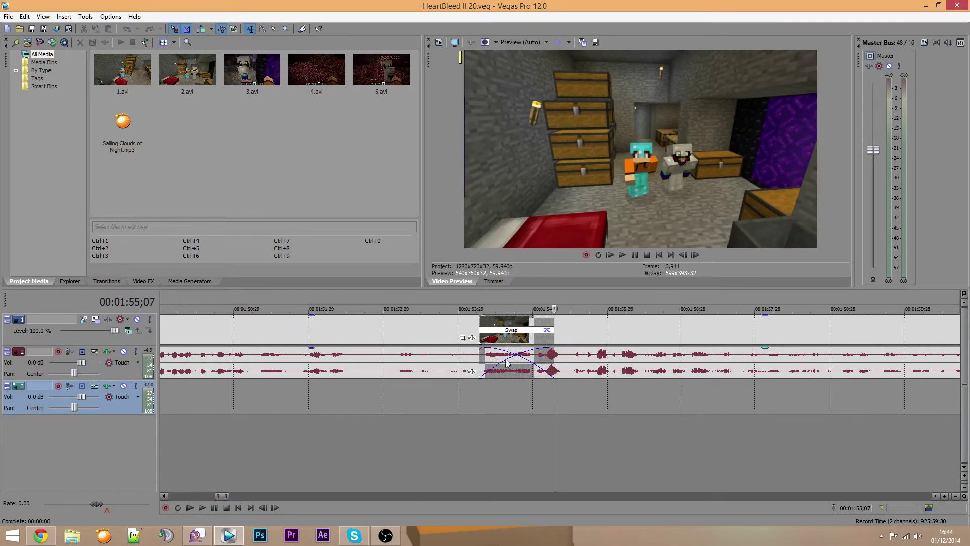
{"action": "left_click", "coordinate": [508, 336]}
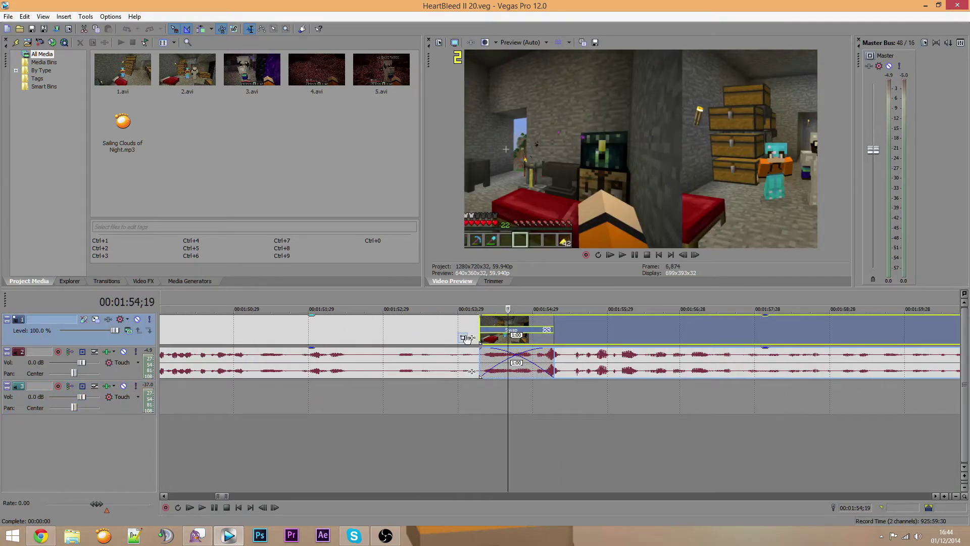
{"action": "left_click_drag", "start_coordinate": [506, 341], "coordinate": [353, 362]}
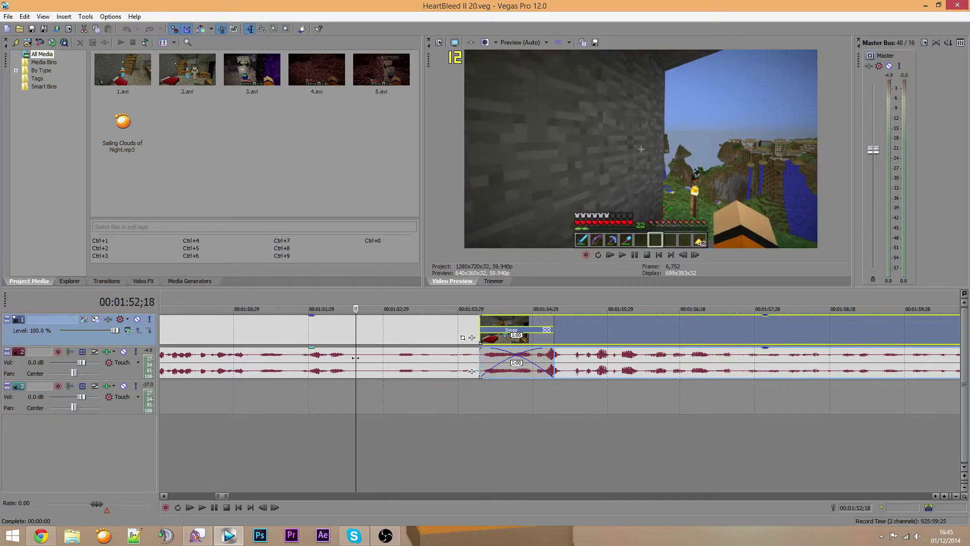
Select the first gameplay clip, with the playhead at the project start, and slightly narrow the track header area
{"action": "scroll", "coordinate": [352, 365], "scroll_direction": "down", "scroll_amount": 10}
{"action": "left_click_drag", "start_coordinate": [210, 396], "coordinate": [105, 401]}
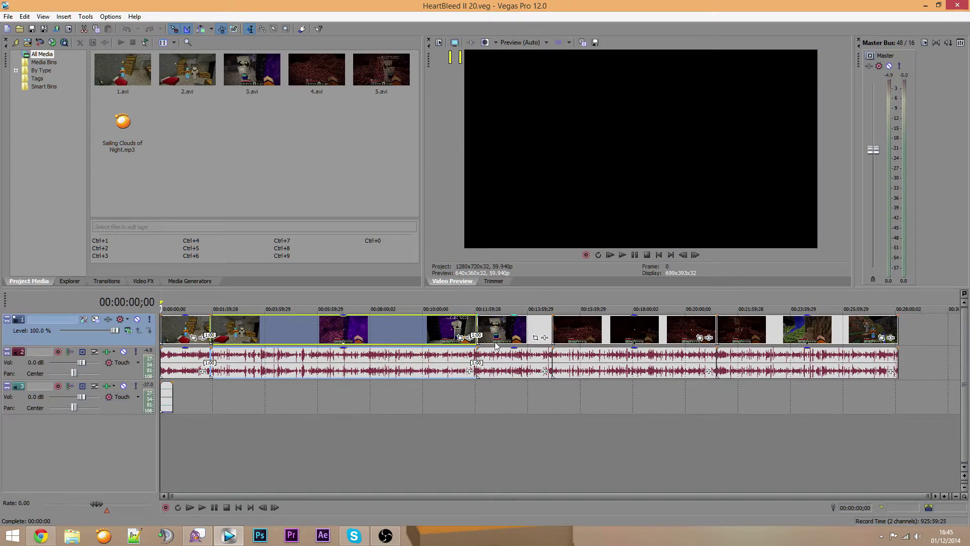
{"action": "left_click", "coordinate": [202, 322]}
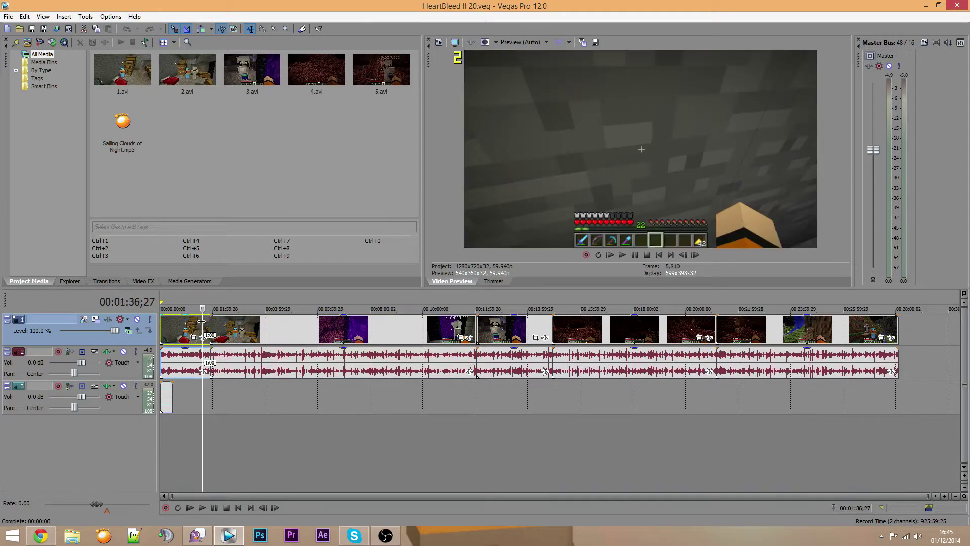
{"action": "left_click_drag", "start_coordinate": [201, 321], "coordinate": [136, 336]}
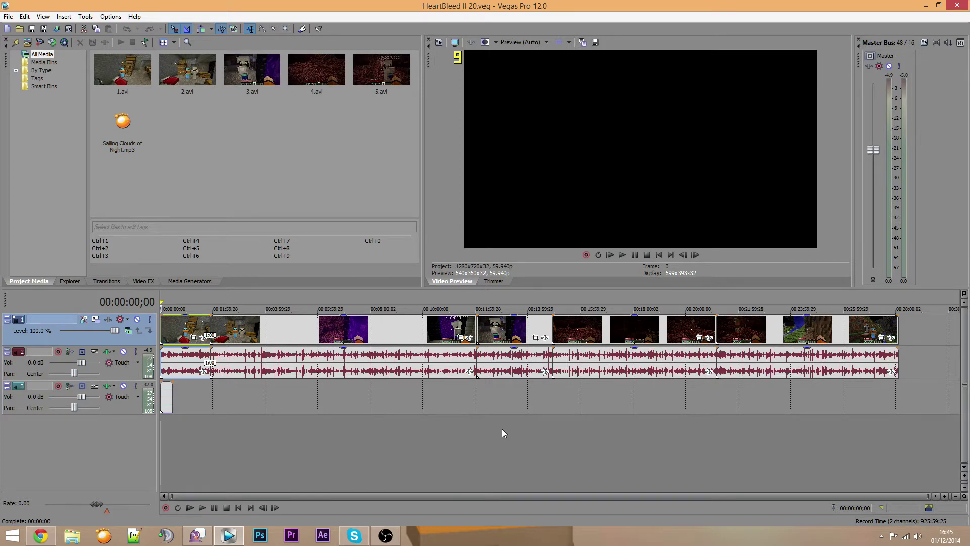
{"action": "mouse_move", "coordinate": [159, 421]}
{"action": "left_mouse_down"}
{"action": "mouse_move", "coordinate": [184, 420]}
{"action": "mouse_move", "coordinate": [138, 417]}
{"action": "mouse_move", "coordinate": [153, 415]}
{"action": "left_mouse_up"}
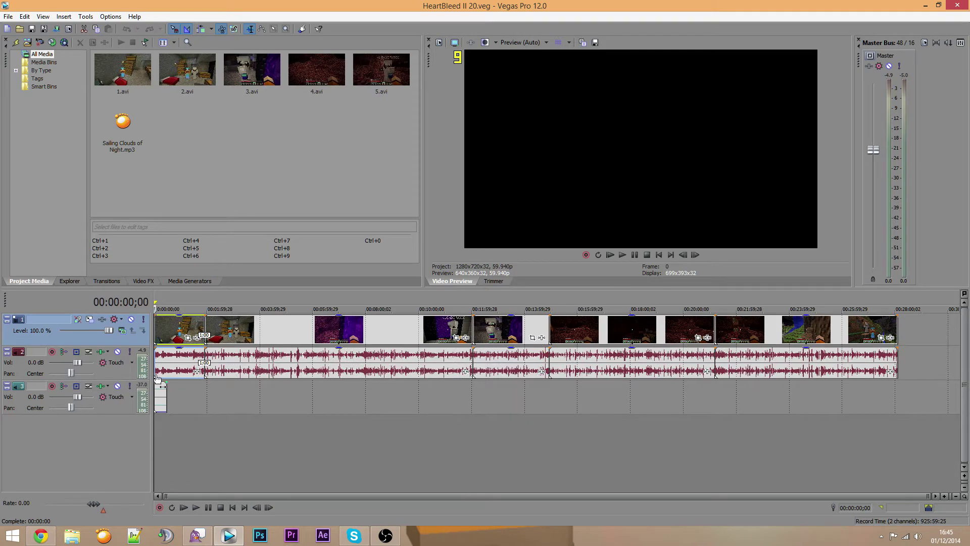
Play the opening seconds of the episode project, pause, and return the playhead to the project start
{"action": "key", "text": "space"}
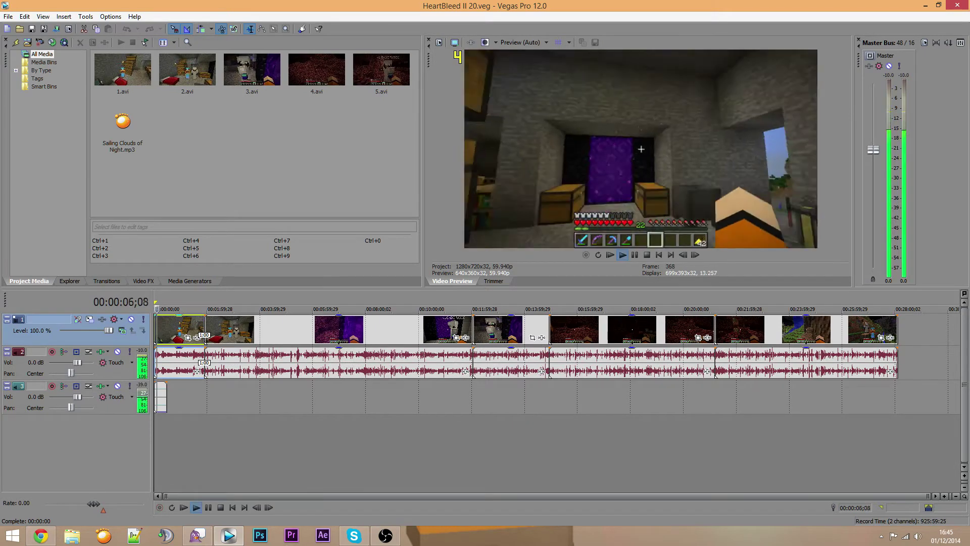
{"action": "key", "text": "Return"}
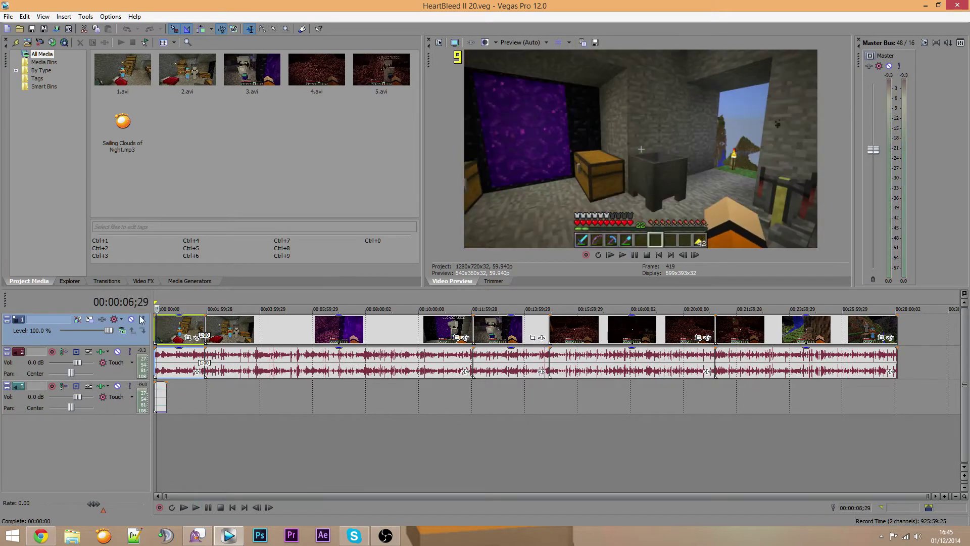
{"action": "left_click_drag", "start_coordinate": [158, 335], "coordinate": [134, 439]}
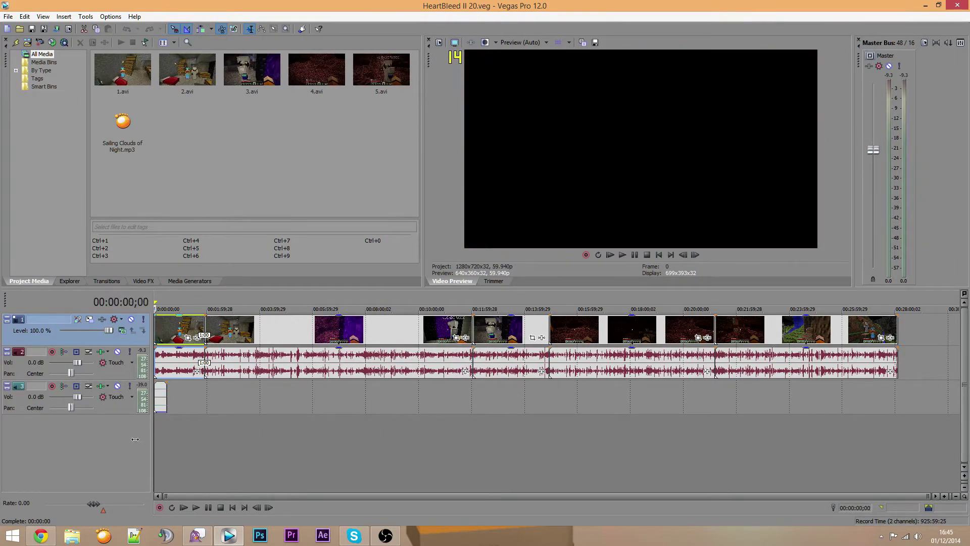
{"action": "scroll", "coordinate": [344, 417], "scroll_direction": "up", "scroll_amount": 1}
{"action": "scroll", "coordinate": [343, 416], "scroll_direction": "down", "scroll_amount": 1}
Create a new project using the HD 720-60p (1280x720, 59.940 fps) template
{"action": "left_click", "coordinate": [9, 17]}
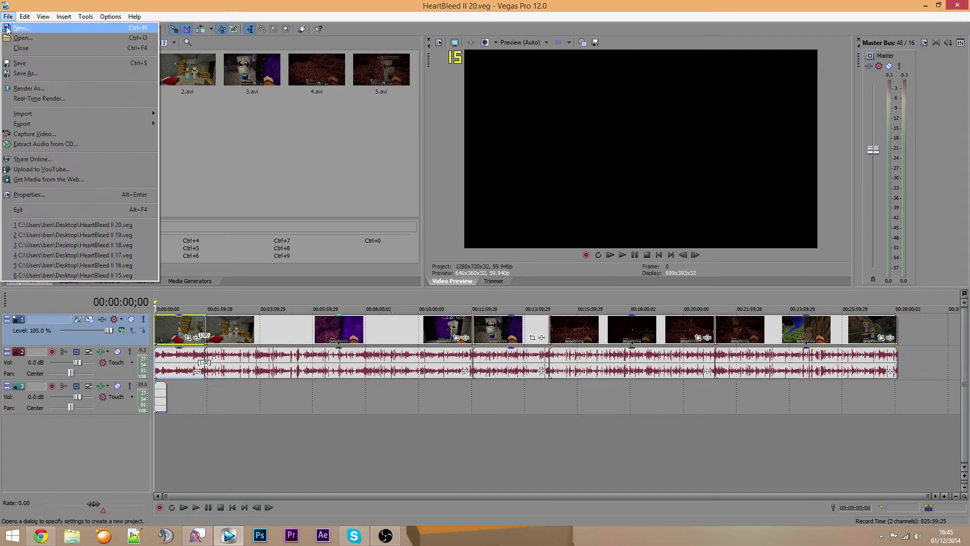
{"action": "left_click", "coordinate": [22, 27]}
{"action": "left_click", "coordinate": [528, 367]}
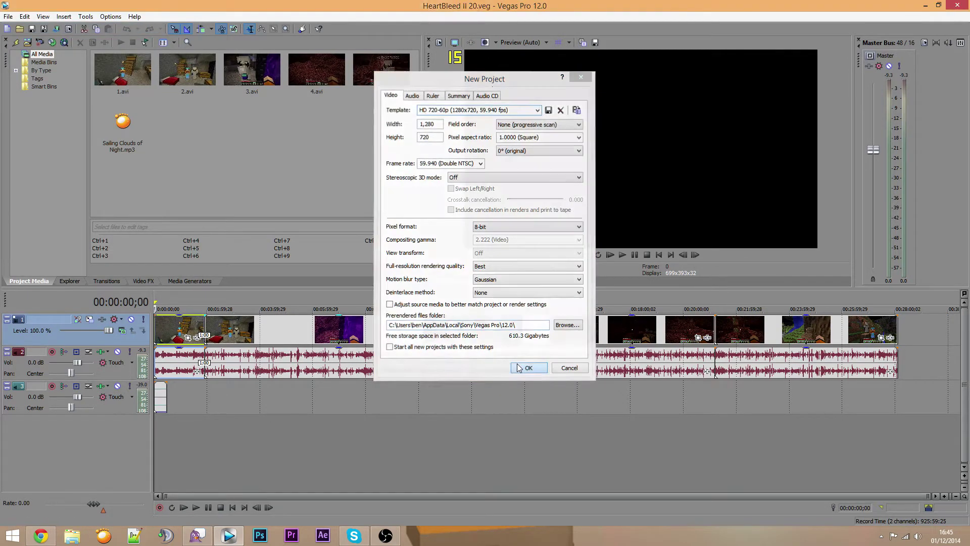
Import the recordings 1.avi through 5.avi from the 020 folder on the Recording (R:) drive into the project media
{"action": "left_click", "coordinate": [72, 535]}
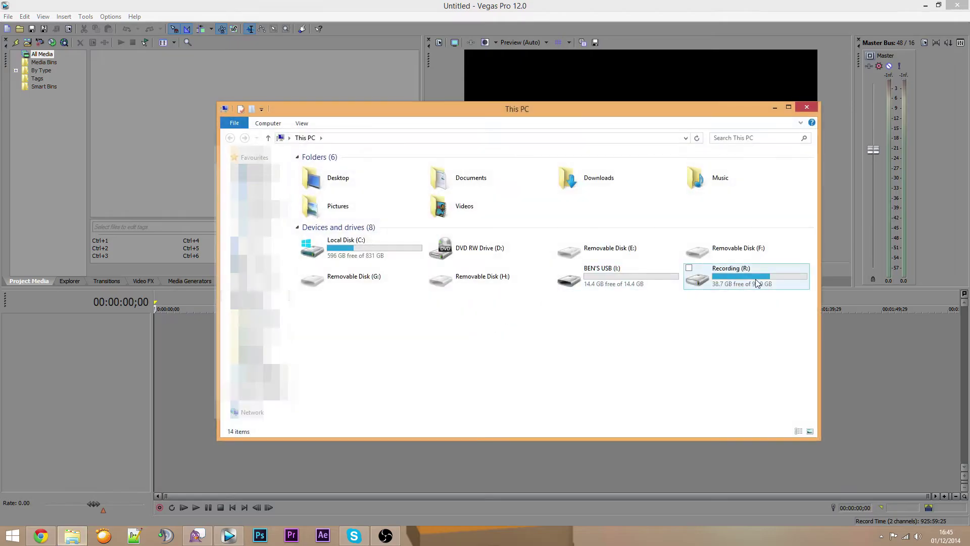
{"action": "double_click", "coordinate": [690, 282]}
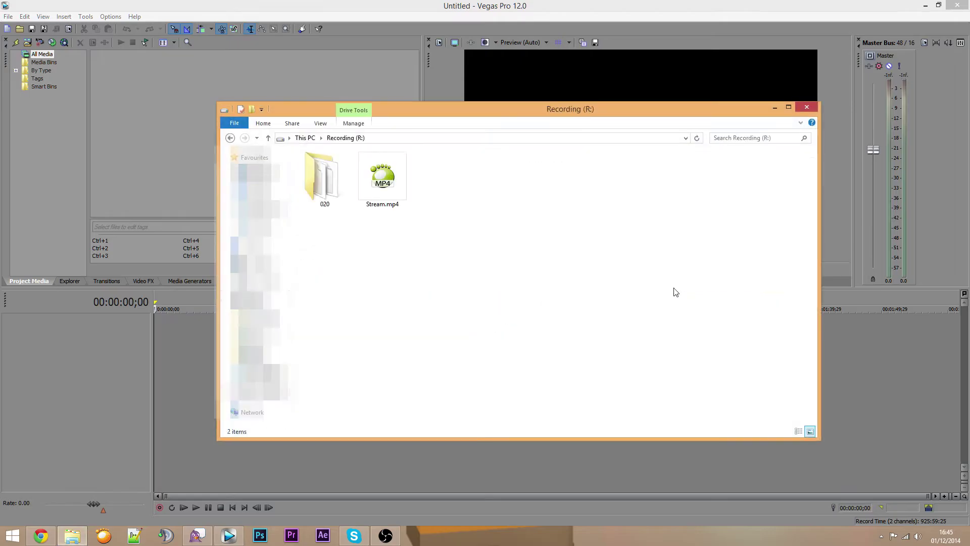
{"action": "double_click", "coordinate": [322, 177]}
{"action": "left_click", "coordinate": [318, 175]}
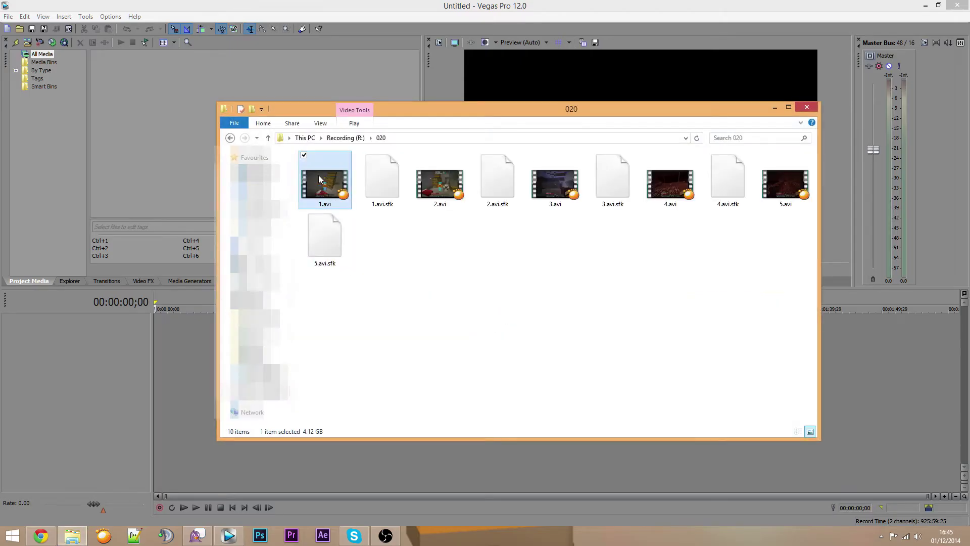
{"action": "right_click", "coordinate": [439, 181]}
{"action": "left_click", "coordinate": [433, 173]}
{"action": "left_click", "coordinate": [345, 186], "text": "ctrl"}
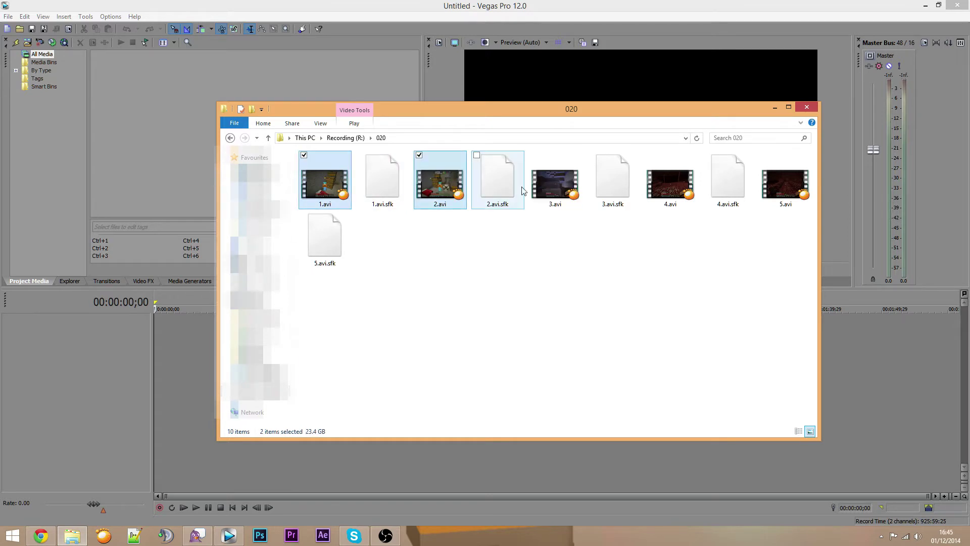
{"action": "left_click", "coordinate": [555, 184], "text": "ctrl"}
{"action": "left_click", "coordinate": [670, 184], "text": "ctrl"}
{"action": "left_click", "coordinate": [767, 187], "text": "ctrl"}
{"action": "left_click_drag", "start_coordinate": [321, 178], "coordinate": [269, 57]}
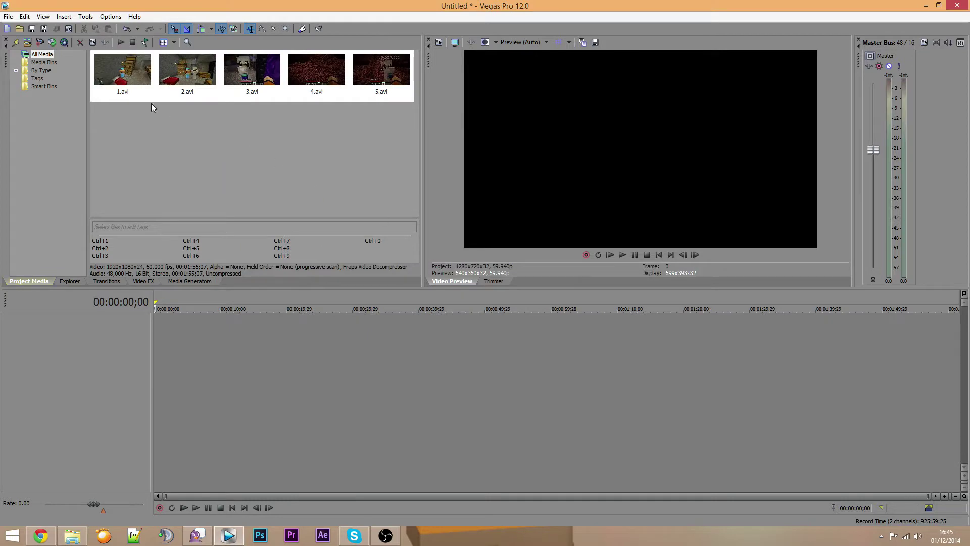
Place all five recordings in sequence at the timeline start, declining to match the project video settings to the media
{"action": "left_click_drag", "start_coordinate": [122, 163], "coordinate": [326, 85]}
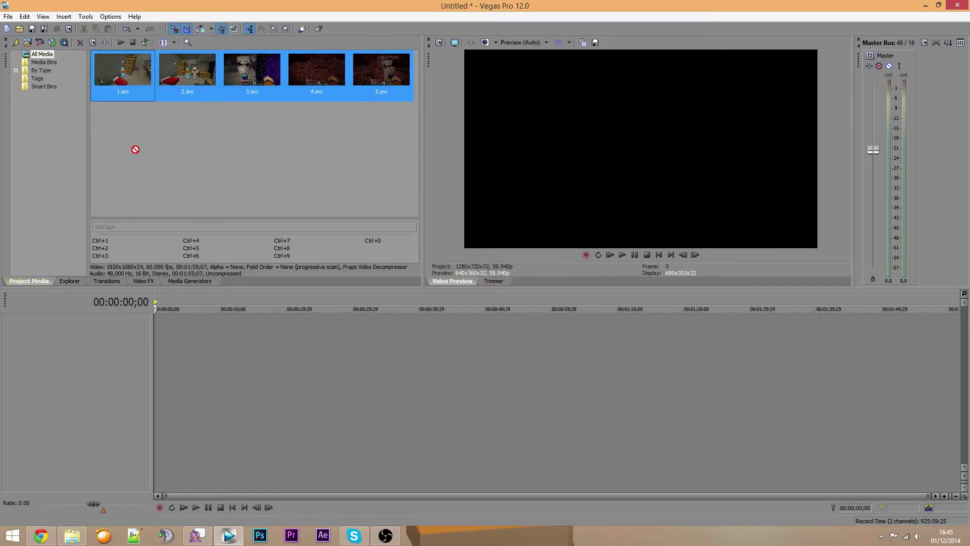
{"action": "left_click_drag", "start_coordinate": [156, 330], "coordinate": [155, 331]}
{"action": "left_click", "coordinate": [568, 210]}
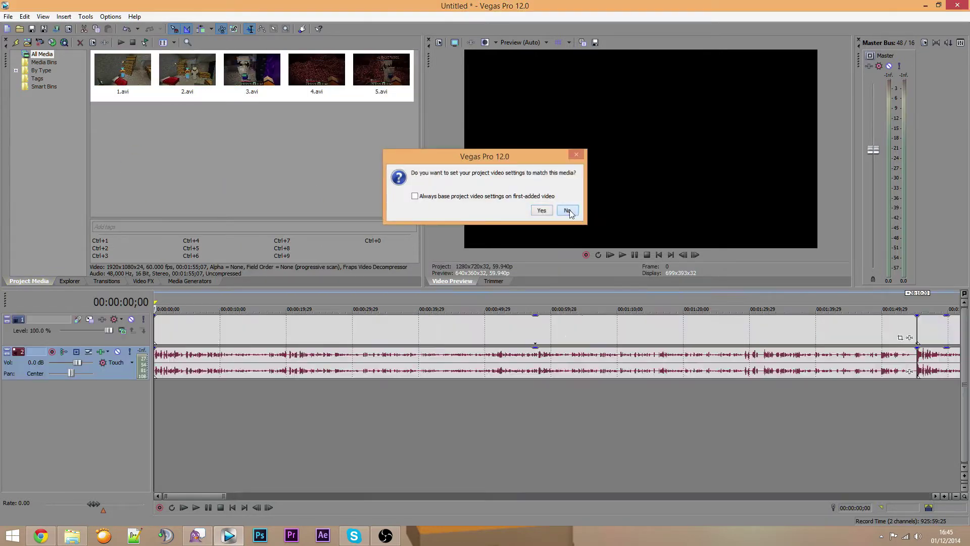
Move the playhead to the join between the first two clips and examine the small gap there at frame level
{"action": "left_click", "coordinate": [576, 409]}
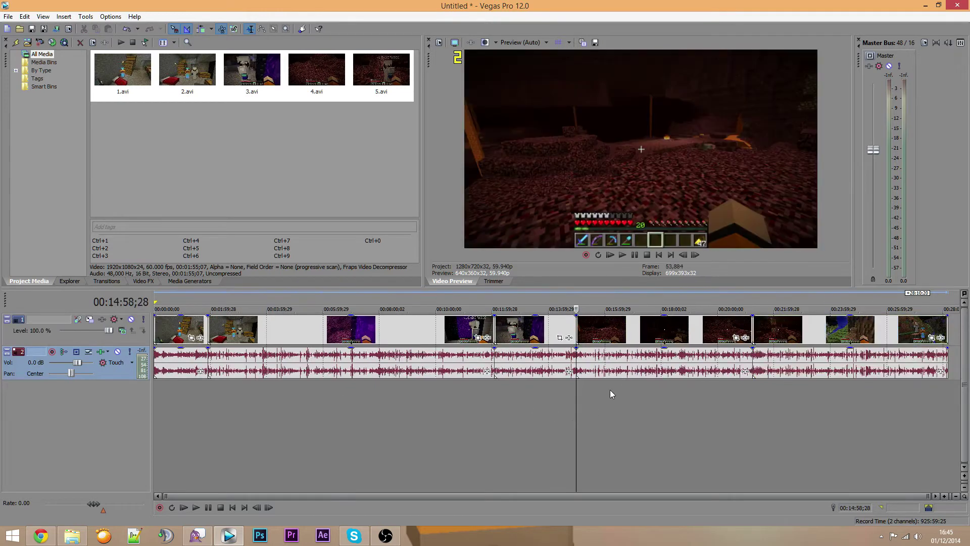
{"action": "left_click_drag", "start_coordinate": [577, 392], "coordinate": [208, 383]}
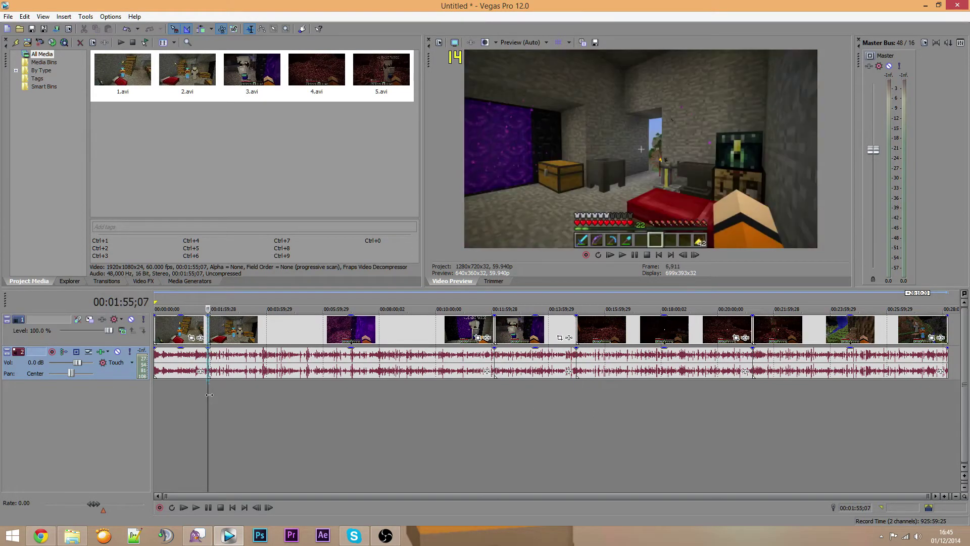
{"action": "scroll", "coordinate": [218, 382], "scroll_direction": "up", "scroll_amount": 4}
{"action": "scroll", "coordinate": [217, 386], "scroll_direction": "up", "scroll_amount": 10}
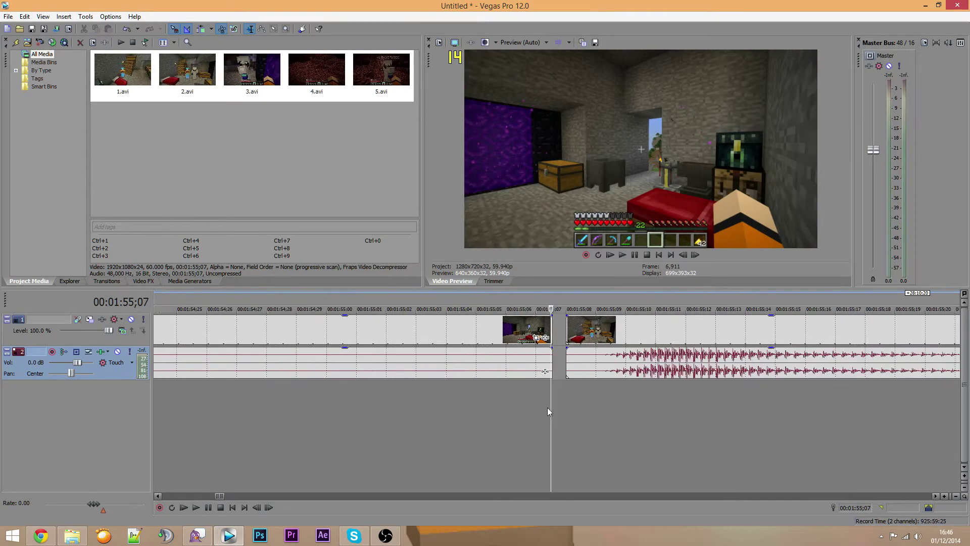
{"action": "mouse_move", "coordinate": [552, 404]}
{"action": "left_mouse_down"}
{"action": "mouse_move", "coordinate": [493, 404]}
{"action": "mouse_move", "coordinate": [581, 403]}
{"action": "mouse_move", "coordinate": [545, 400]}
{"action": "left_mouse_up"}
{"action": "scroll", "coordinate": [547, 401], "scroll_direction": "down", "scroll_amount": 10}
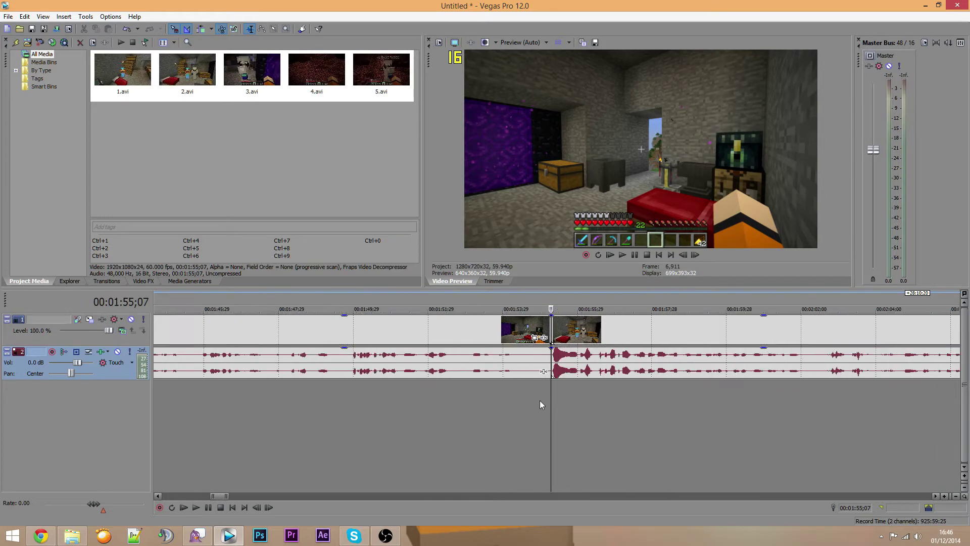
{"action": "scroll", "coordinate": [538, 389], "scroll_direction": "down", "scroll_amount": 2}
{"action": "scroll", "coordinate": [538, 381], "scroll_direction": "up", "scroll_amount": 12}
{"action": "key", "text": "Left"}
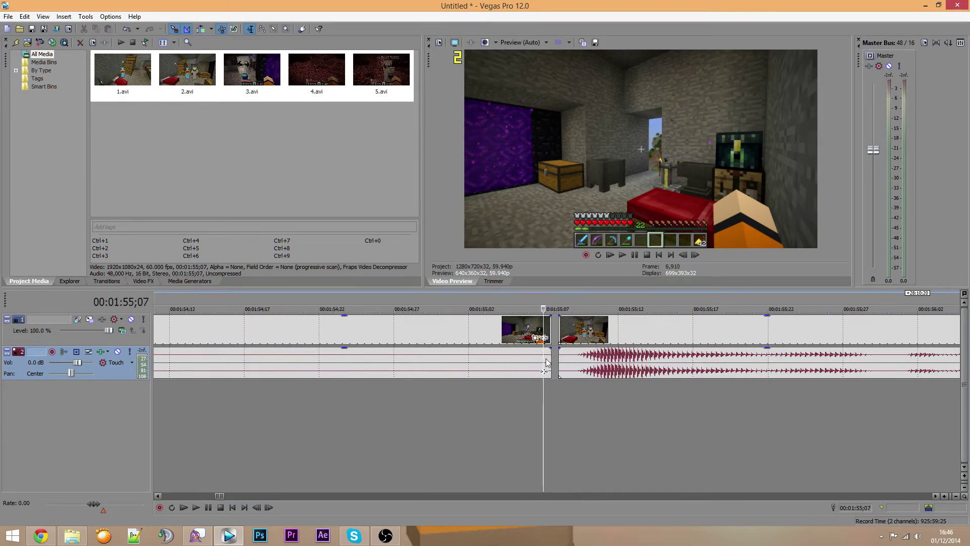
Play across the gap into the second clip, pause, and bring the full clip sequence back into view
{"action": "left_click", "coordinate": [621, 254]}
{"action": "key", "text": "Down"}
{"action": "key", "text": "Down"}
{"action": "key", "text": "Down"}
{"action": "key", "text": "Down"}
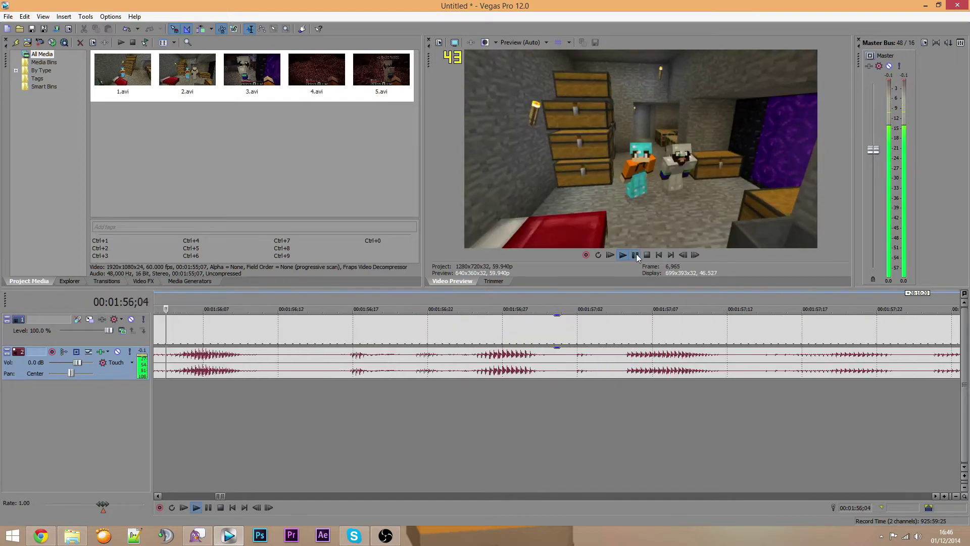
{"action": "scroll", "coordinate": [550, 353], "scroll_direction": "down", "scroll_amount": 6}
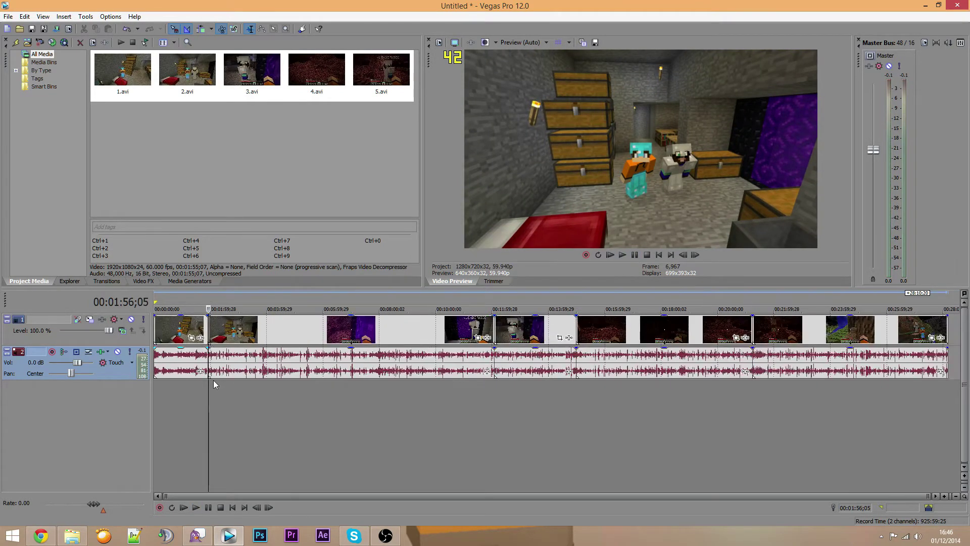
Return the playhead to the project start and check the opening of the first clip up close
{"action": "left_click_drag", "start_coordinate": [206, 383], "coordinate": [130, 396]}
{"action": "scroll", "coordinate": [220, 358], "scroll_direction": "up", "scroll_amount": 10}
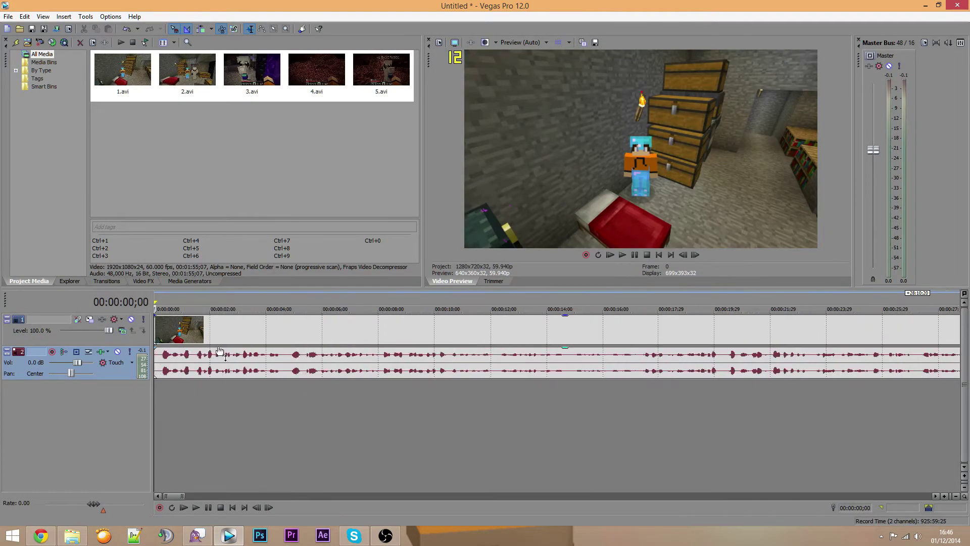
{"action": "scroll", "coordinate": [207, 371], "scroll_direction": "down", "scroll_amount": 10}
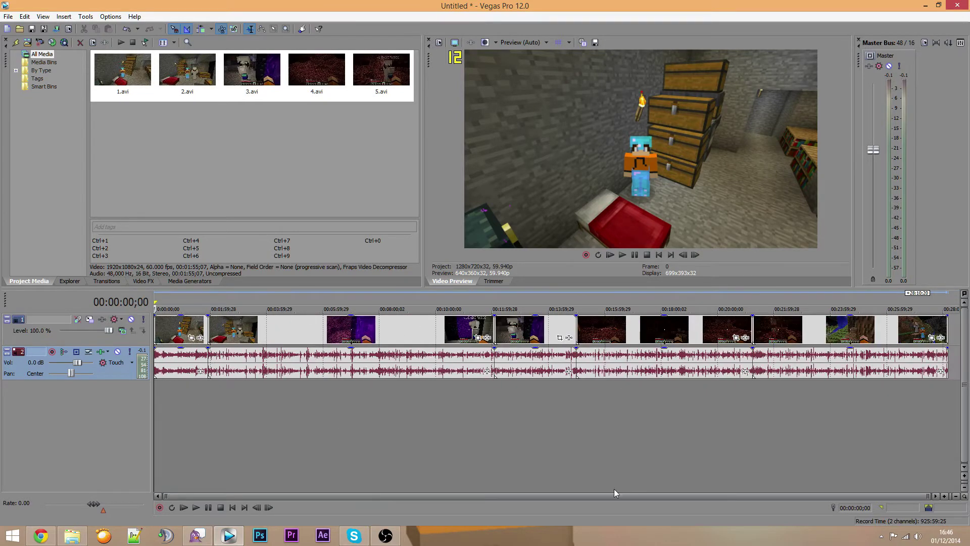
Compare timeline magnifications at the project start, from the whole clip sequence down to individual frames and back
{"action": "left_click", "coordinate": [944, 497]}
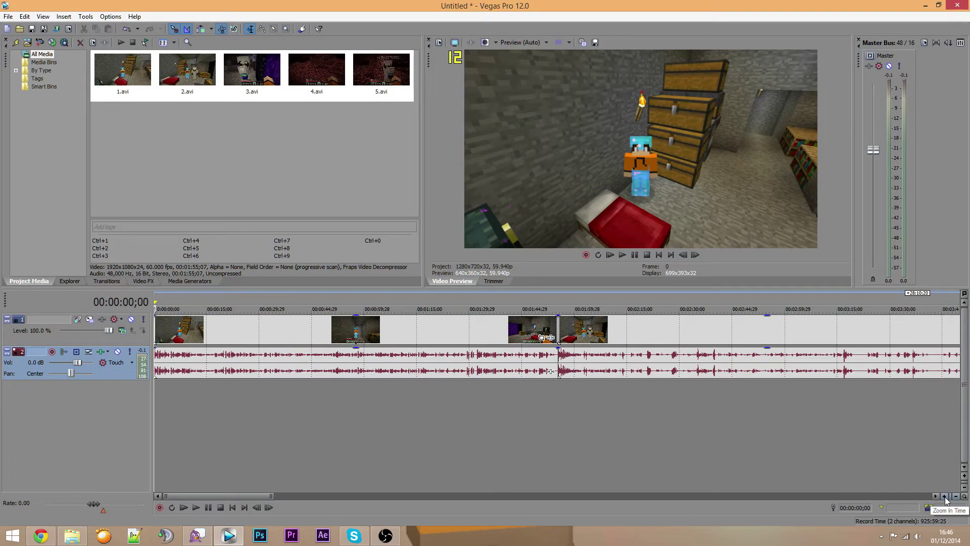
{"action": "left_click", "coordinate": [955, 497]}
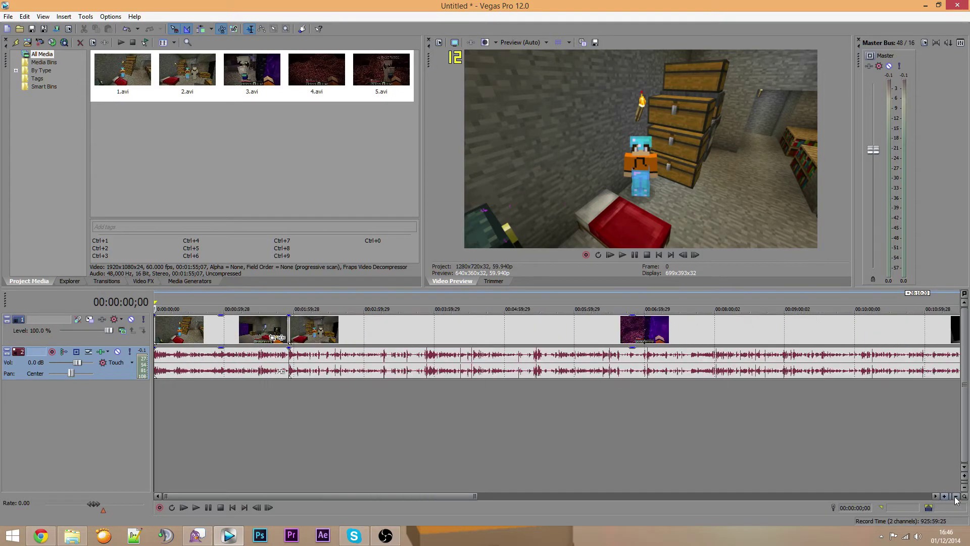
{"action": "left_click", "coordinate": [955, 496]}
{"action": "left_click", "coordinate": [954, 497]}
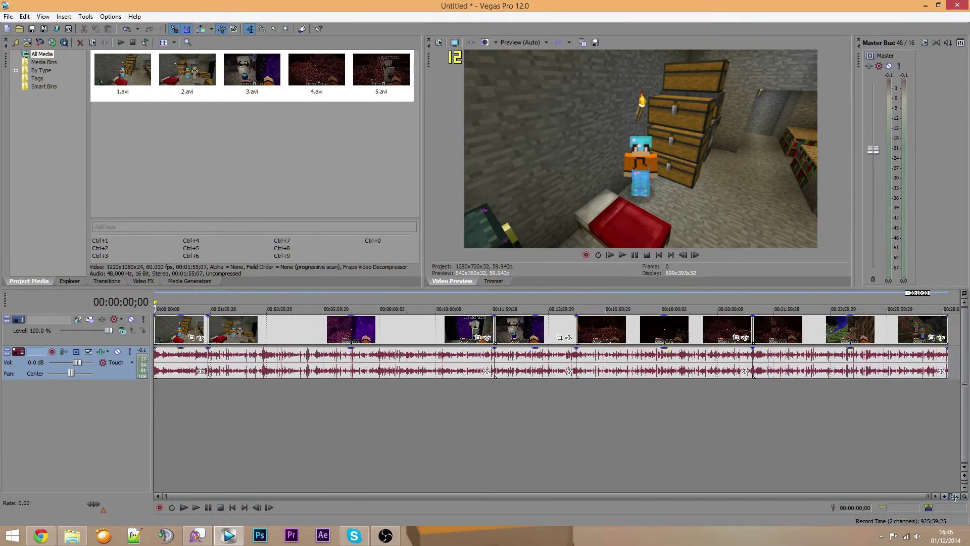
{"action": "left_click_drag", "start_coordinate": [954, 497], "coordinate": [843, 505]}
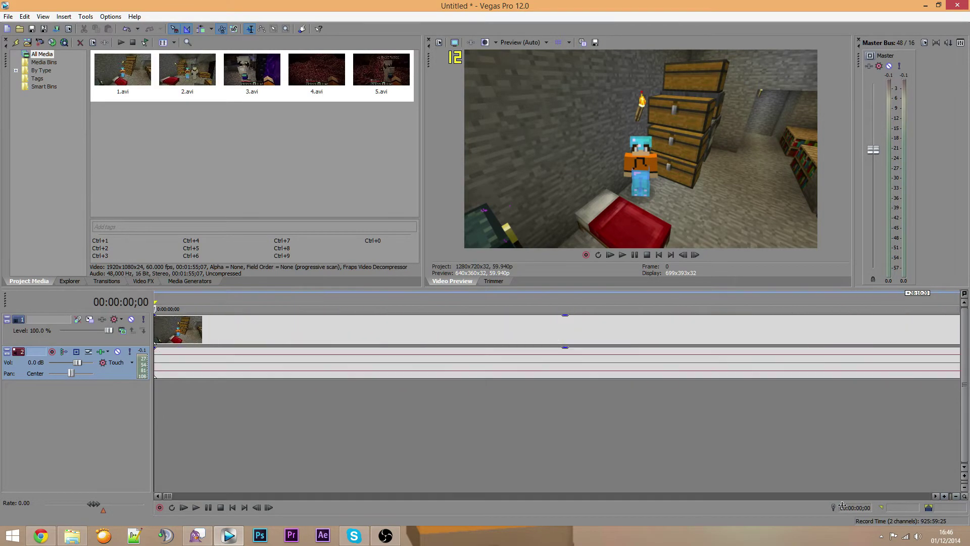
{"action": "left_click_drag", "start_coordinate": [913, 497], "coordinate": [954, 498]}
{"action": "left_click", "coordinate": [943, 496]}
{"action": "left_click", "coordinate": [944, 497]}
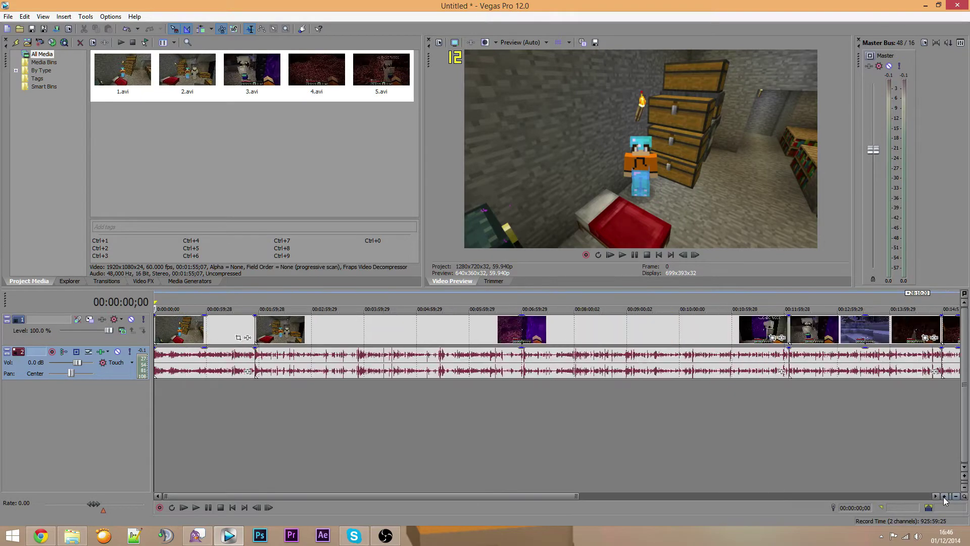
{"action": "left_click", "coordinate": [944, 496]}
{"action": "left_click", "coordinate": [944, 496]}
{"action": "left_click", "coordinate": [955, 498]}
{"action": "left_click", "coordinate": [955, 497]}
{"action": "left_click", "coordinate": [955, 498]}
{"action": "left_click", "coordinate": [955, 498]}
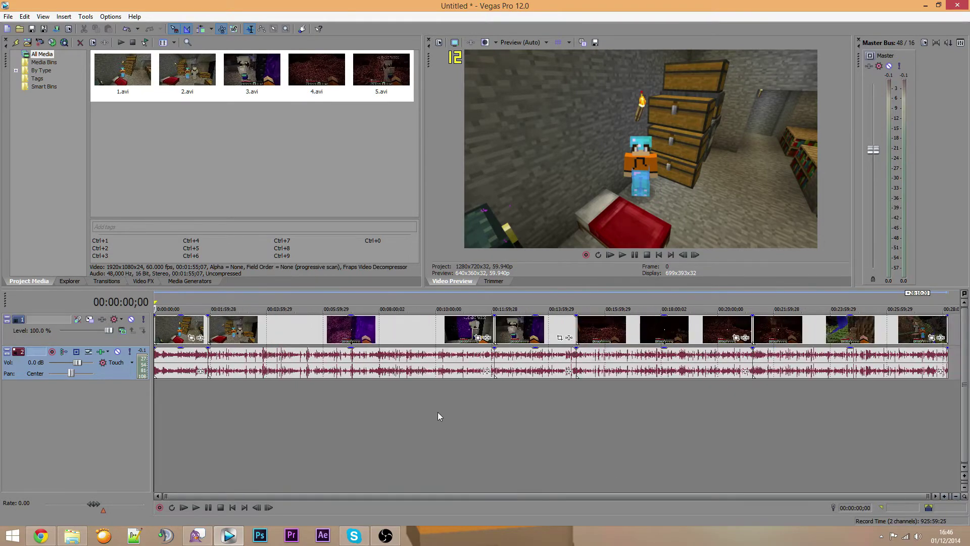
{"action": "scroll", "coordinate": [436, 429], "scroll_direction": "up", "scroll_amount": 12}
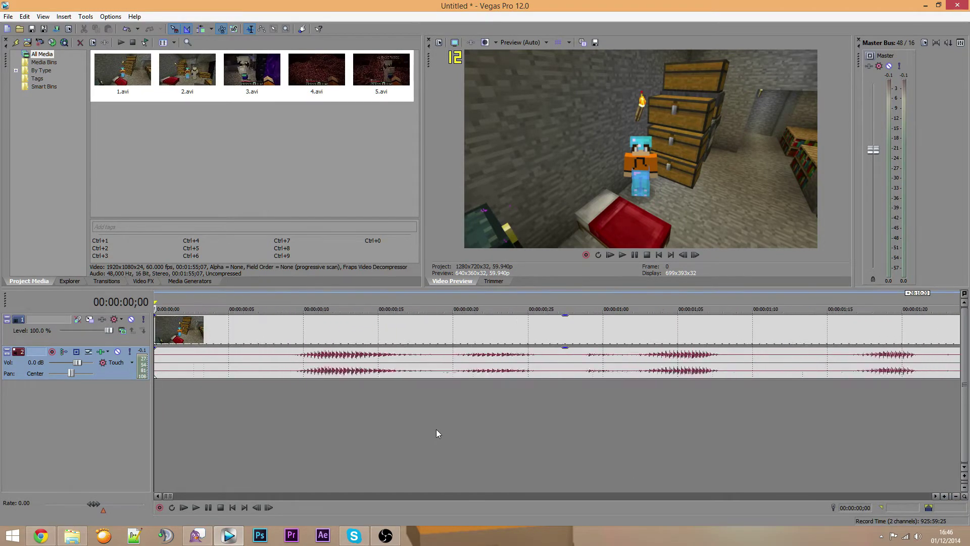
{"action": "scroll", "coordinate": [437, 430], "scroll_direction": "up", "scroll_amount": 5}
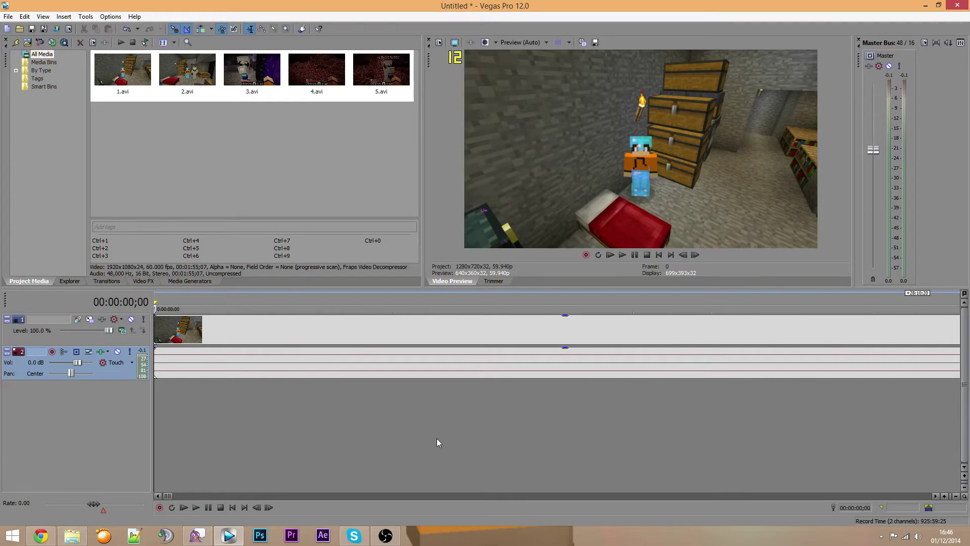
{"action": "scroll", "coordinate": [435, 435], "scroll_direction": "down", "scroll_amount": 15}
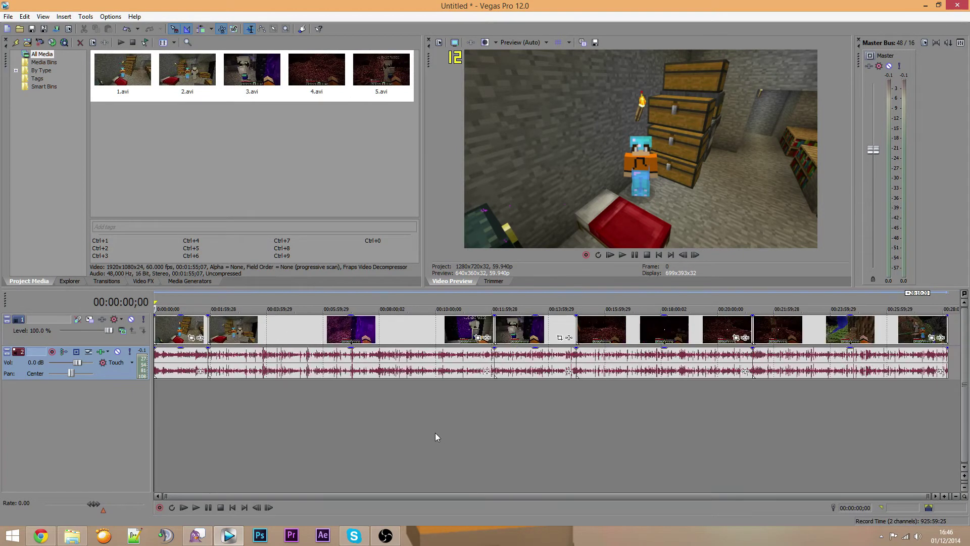
Try a fade-in of about 1 second on the first video clip, and remove it again
{"action": "scroll", "coordinate": [286, 407], "scroll_direction": "up", "scroll_amount": 5}
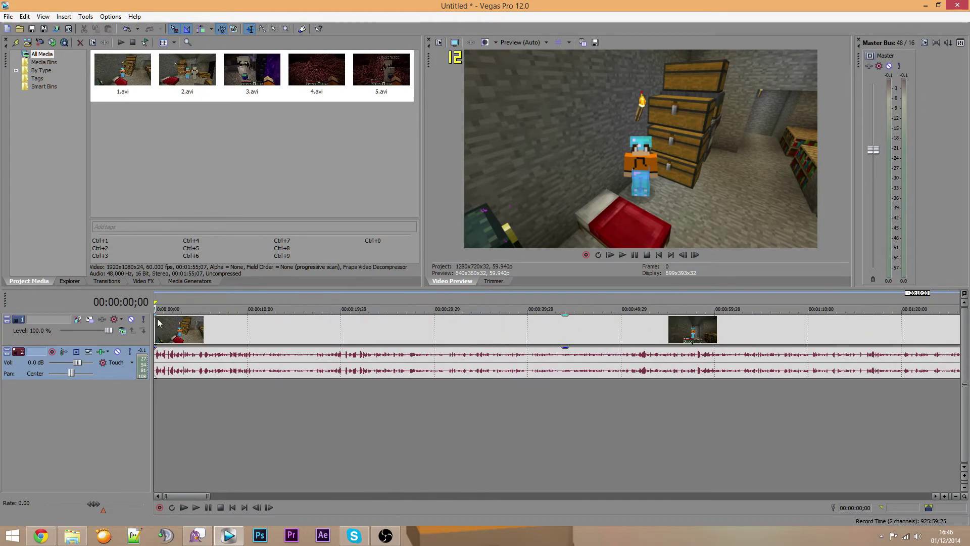
{"action": "left_click_drag", "start_coordinate": [154, 317], "coordinate": [161, 337]}
{"action": "scroll", "coordinate": [167, 339], "scroll_direction": "up", "scroll_amount": 3}
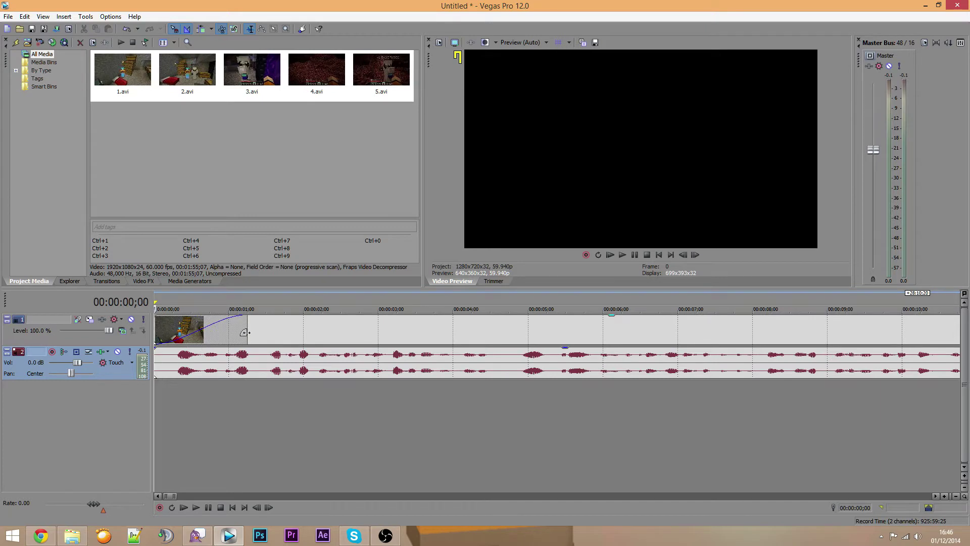
{"action": "left_click_drag", "start_coordinate": [245, 332], "coordinate": [155, 332]}
{"action": "scroll", "coordinate": [191, 355], "scroll_direction": "down", "scroll_amount": 8}
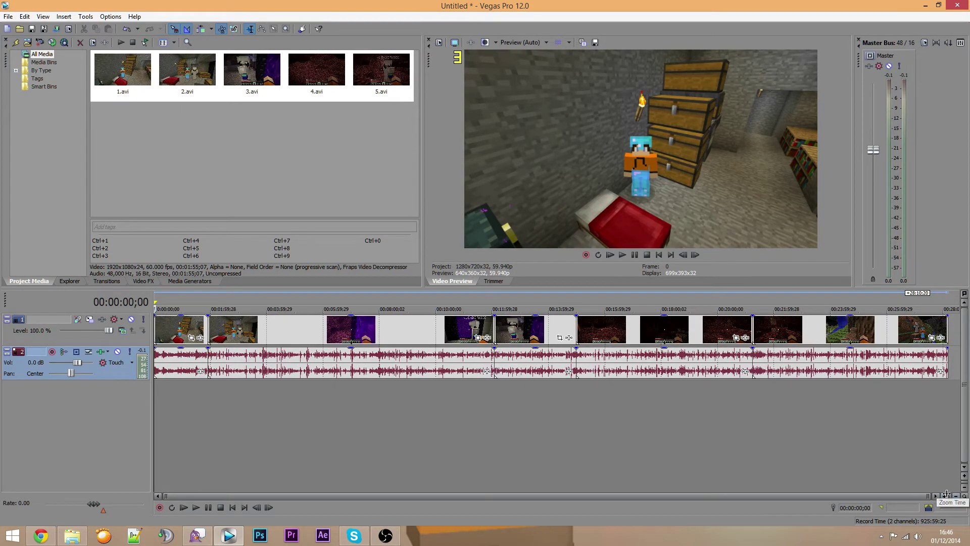
{"action": "left_click_drag", "start_coordinate": [969, 476], "coordinate": [710, 488]}
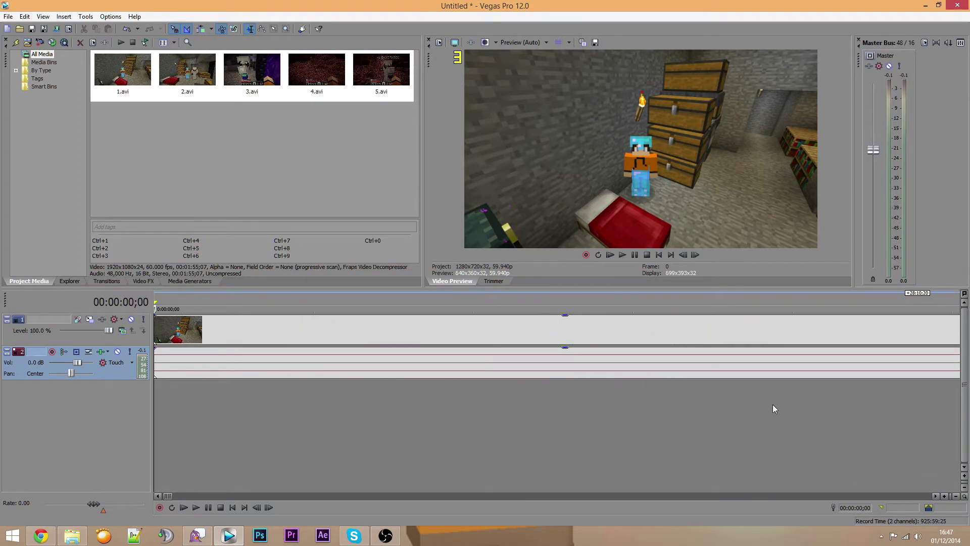
{"action": "scroll", "coordinate": [469, 414], "scroll_direction": "down", "scroll_amount": 18}
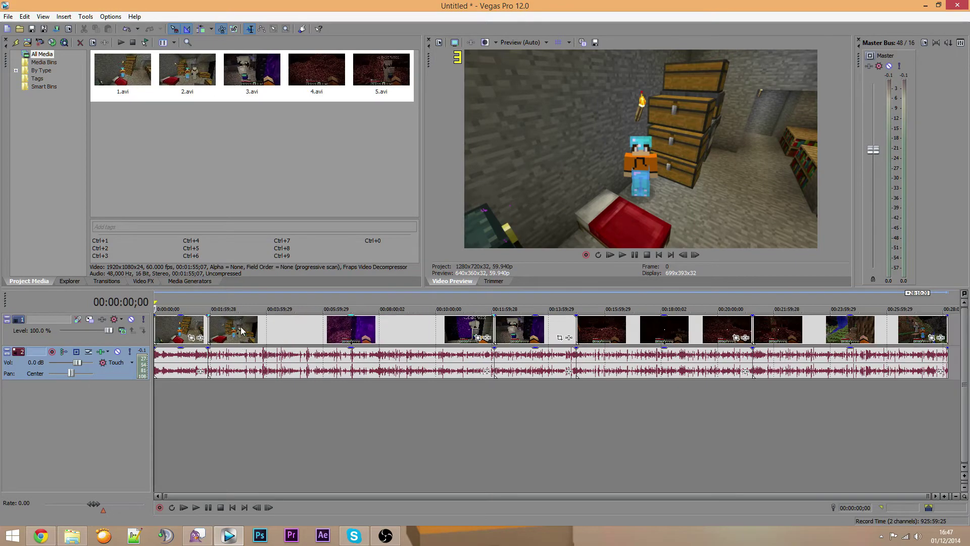
Add a fade-in of about 1 second to the start of the first video clip
{"action": "scroll", "coordinate": [235, 366], "scroll_direction": "up", "scroll_amount": 6}
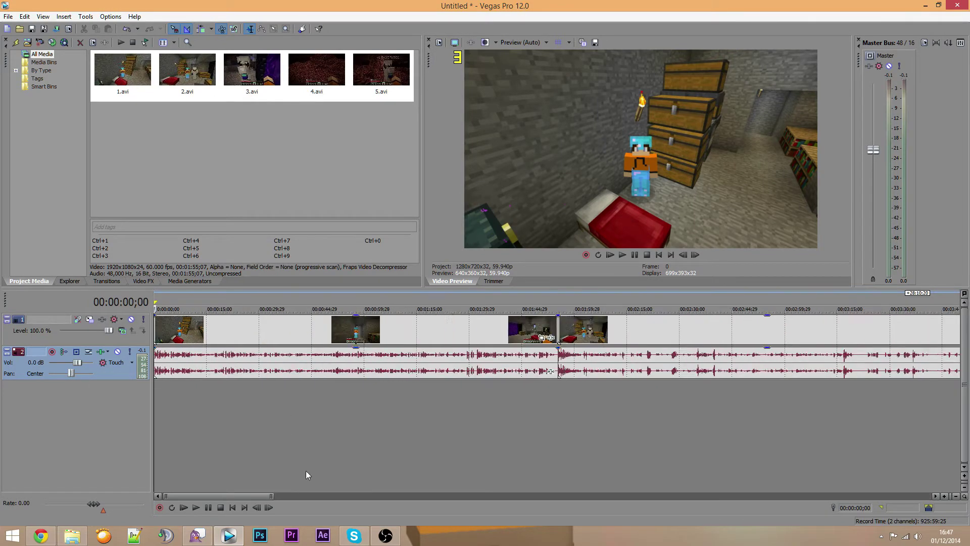
{"action": "left_click_drag", "start_coordinate": [270, 496], "coordinate": [204, 497]}
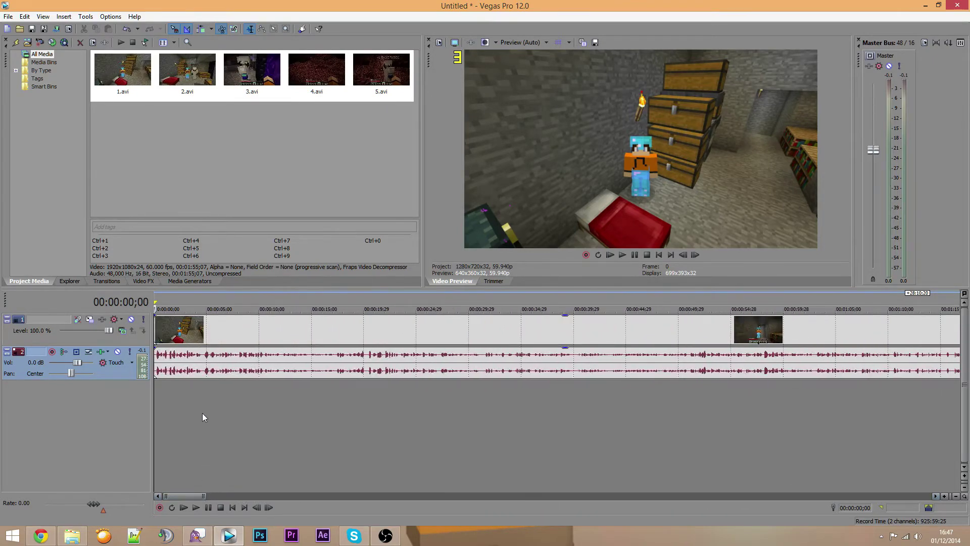
{"action": "left_click_drag", "start_coordinate": [154, 317], "coordinate": [154, 315]}
{"action": "left_click_drag", "start_coordinate": [154, 316], "coordinate": [165, 321]}
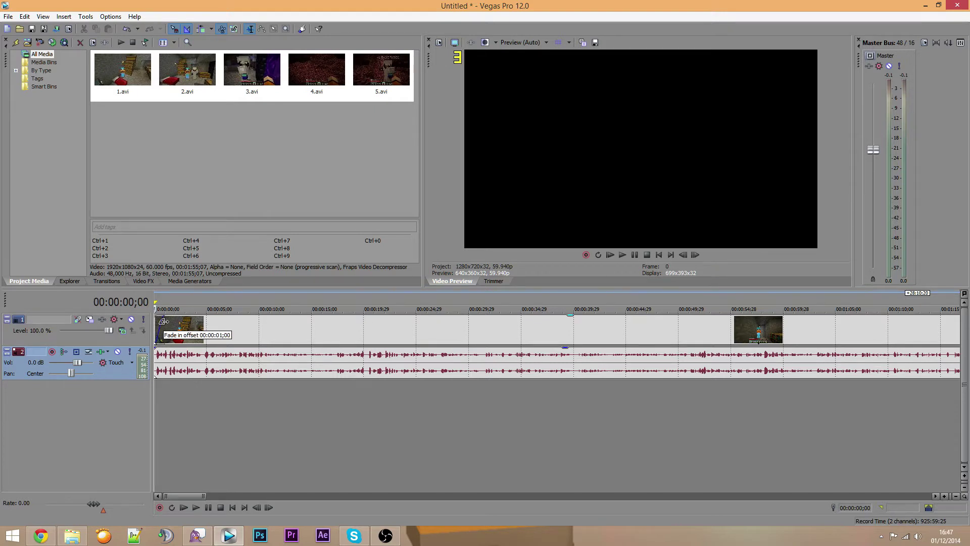
{"action": "left_click_drag", "start_coordinate": [163, 321], "coordinate": [165, 323]}
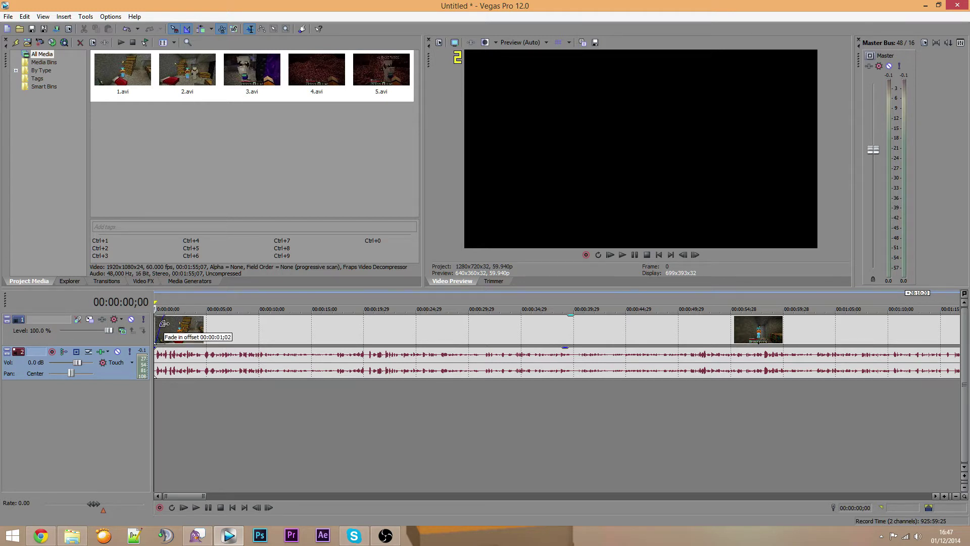
{"action": "left_click_drag", "start_coordinate": [164, 323], "coordinate": [164, 322]}
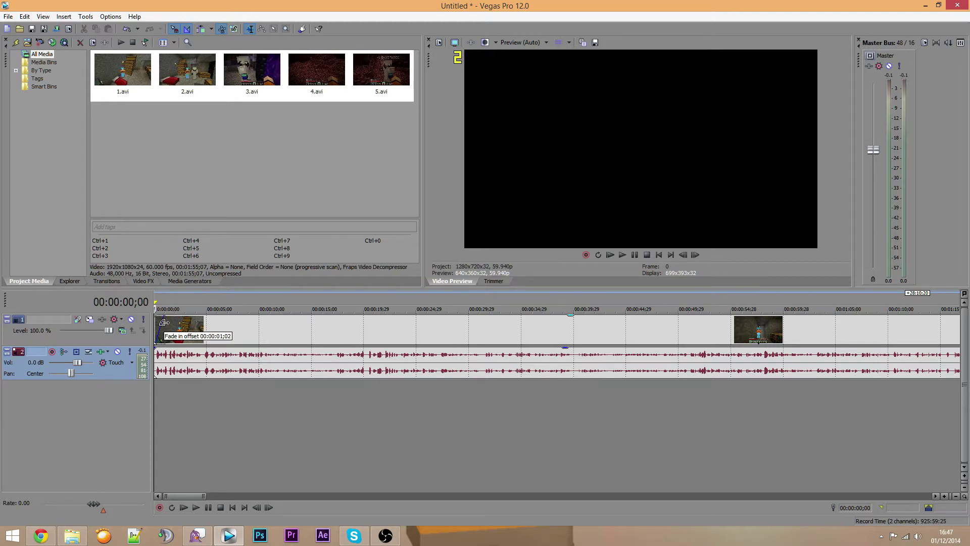
{"action": "left_click_drag", "start_coordinate": [164, 322], "coordinate": [164, 322]}
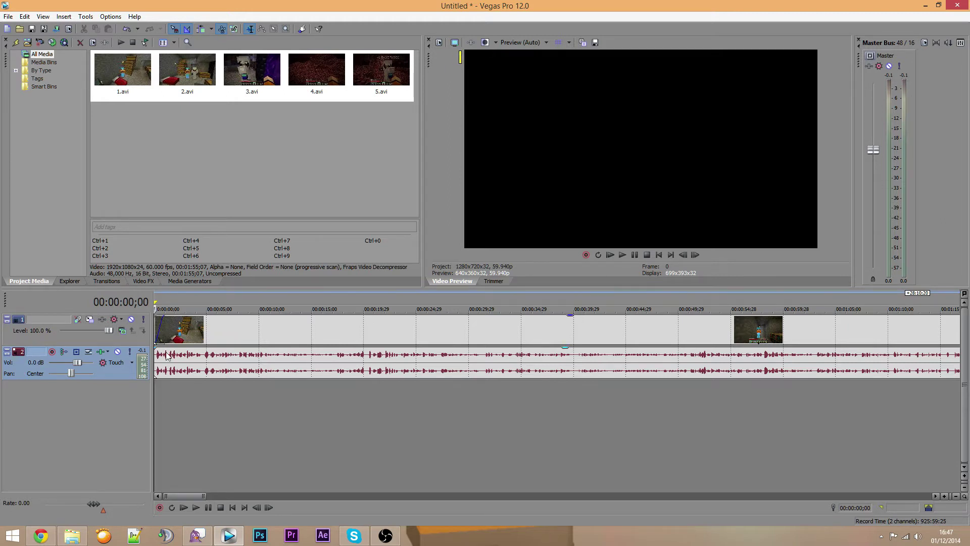
Add a fade-in of about 1 second to the first clip's audio, matching the video fade
{"action": "scroll", "coordinate": [162, 355], "scroll_direction": "up", "scroll_amount": 5}
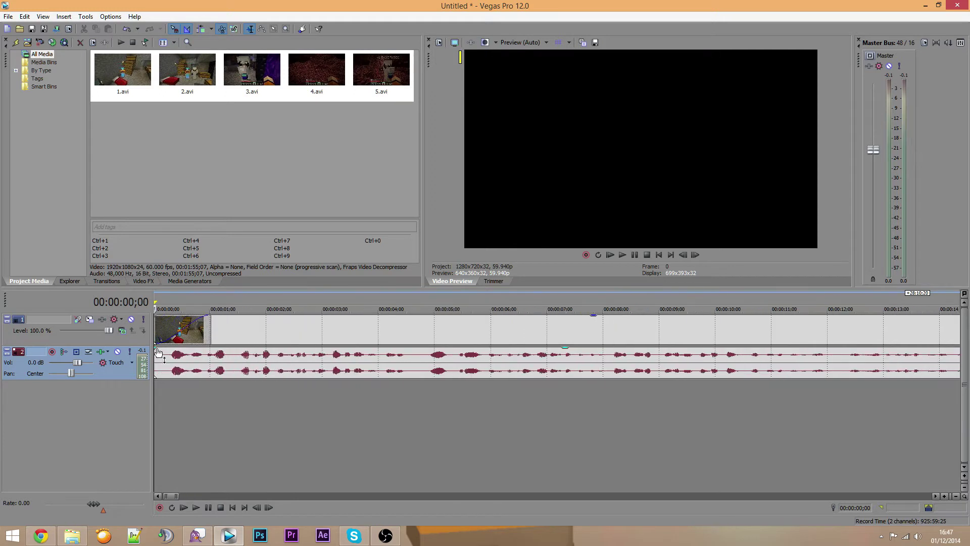
{"action": "left_click_drag", "start_coordinate": [158, 352], "coordinate": [209, 356]}
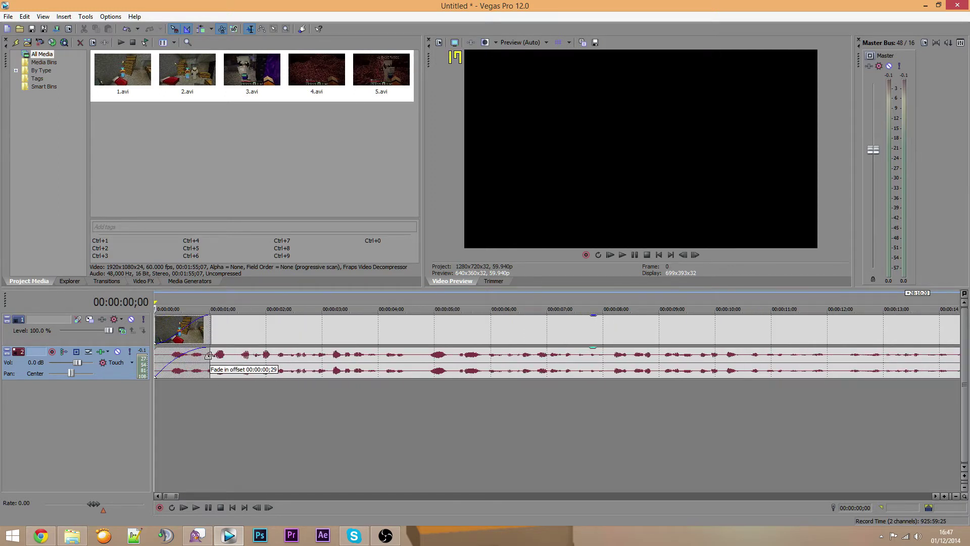
{"action": "left_click_drag", "start_coordinate": [211, 356], "coordinate": [212, 355]}
{"action": "scroll", "coordinate": [213, 356], "scroll_direction": "down", "scroll_amount": 5}
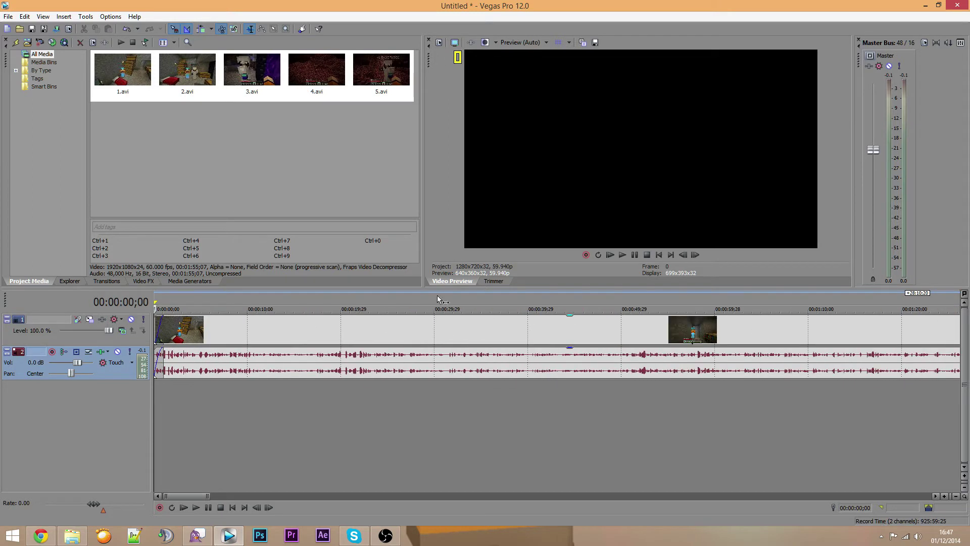
Play the first second of the project to check the fades, pause, and bring the full clip sequence back into view
{"action": "left_click", "coordinate": [628, 254]}
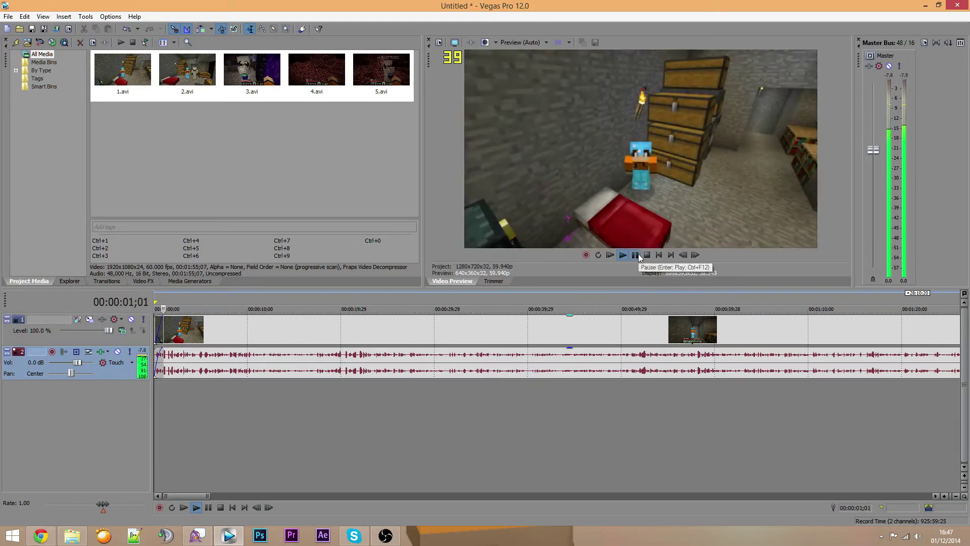
{"action": "scroll", "coordinate": [193, 365], "scroll_direction": "down", "scroll_amount": 2}
{"action": "scroll", "coordinate": [196, 354], "scroll_direction": "up", "scroll_amount": 10}
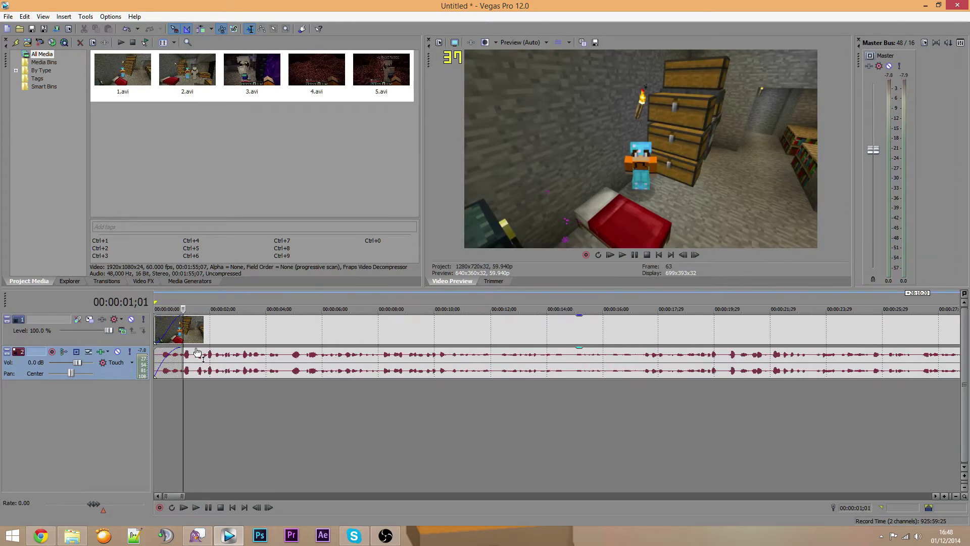
{"action": "scroll", "coordinate": [235, 349], "scroll_direction": "down", "scroll_amount": 7}
{"action": "scroll", "coordinate": [354, 335], "scroll_direction": "down", "scroll_amount": 4}
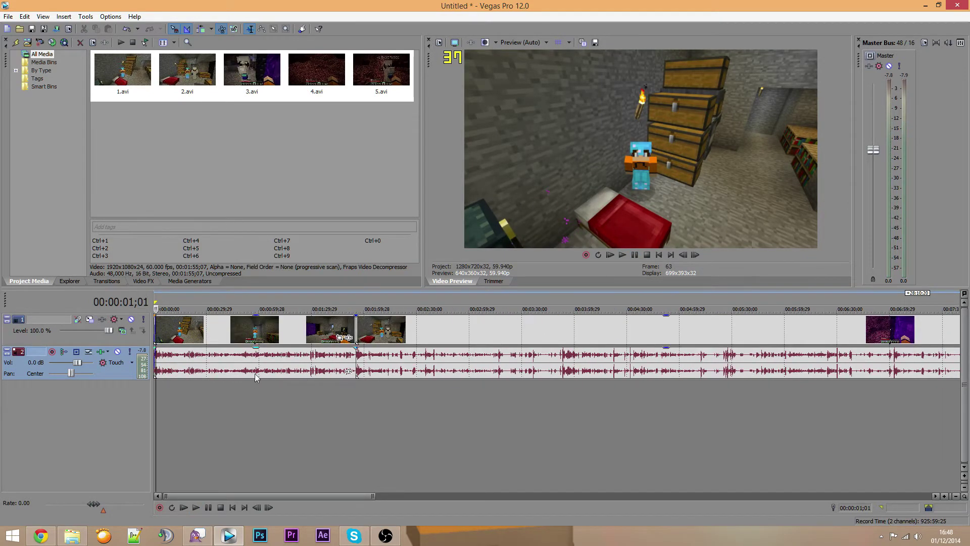
{"action": "scroll", "coordinate": [190, 345], "scroll_direction": "down", "scroll_amount": 3}
Move the playhead to the end of the first clip and examine the gap before the second clip at frame level
{"action": "left_click", "coordinate": [203, 322]}
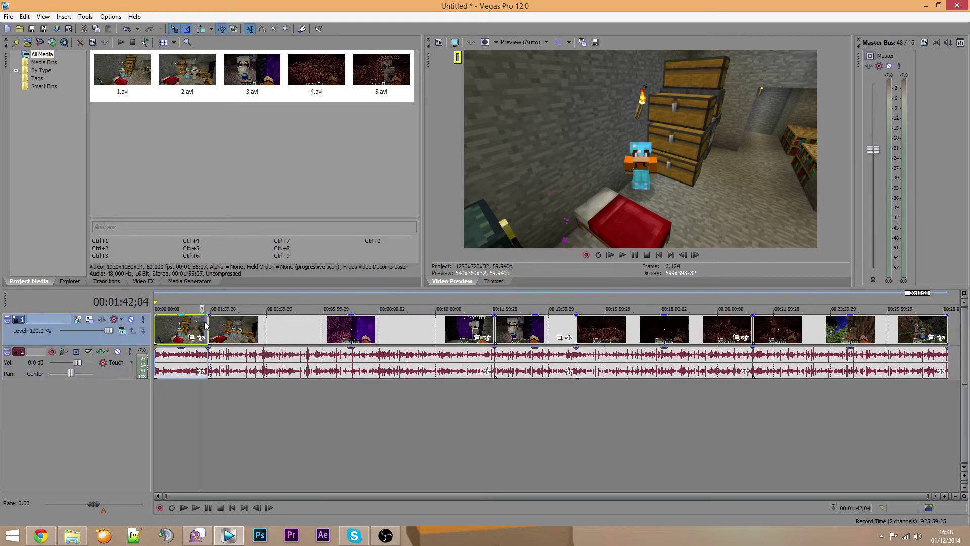
{"action": "scroll", "coordinate": [259, 331], "scroll_direction": "up", "scroll_amount": 5}
{"action": "scroll", "coordinate": [372, 339], "scroll_direction": "up", "scroll_amount": 1}
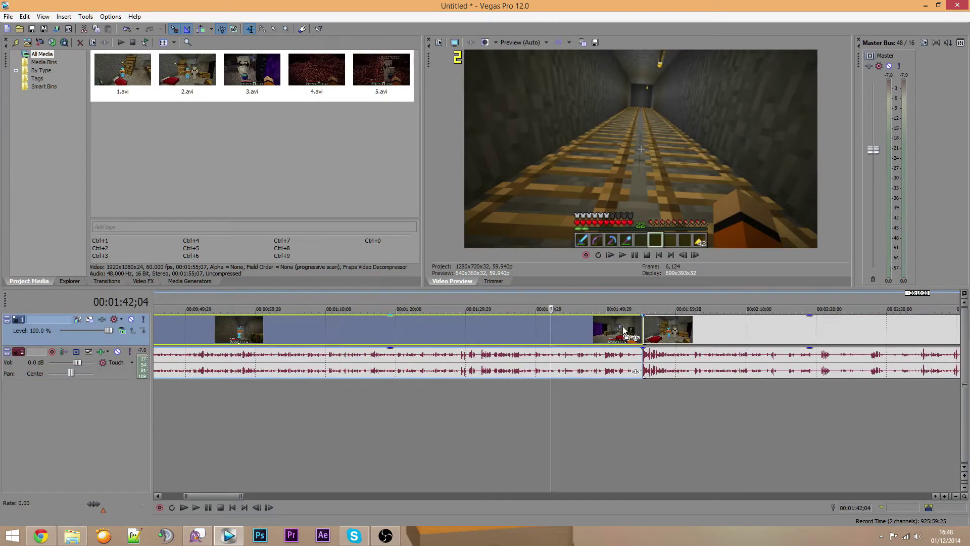
{"action": "scroll", "coordinate": [653, 326], "scroll_direction": "up", "scroll_amount": 3}
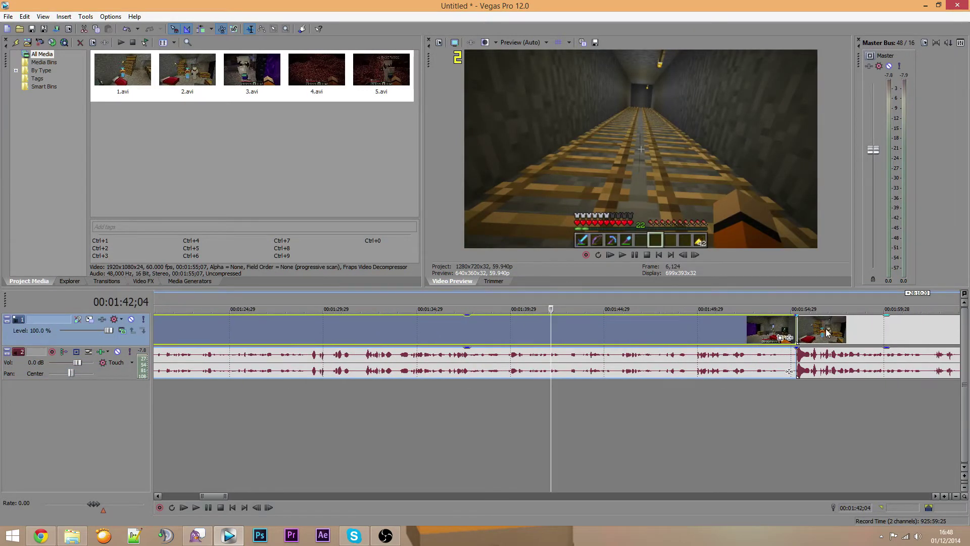
{"action": "left_click", "coordinate": [794, 386]}
{"action": "scroll", "coordinate": [632, 393], "scroll_direction": "up", "scroll_amount": 6}
{"action": "scroll", "coordinate": [613, 353], "scroll_direction": "up", "scroll_amount": 3}
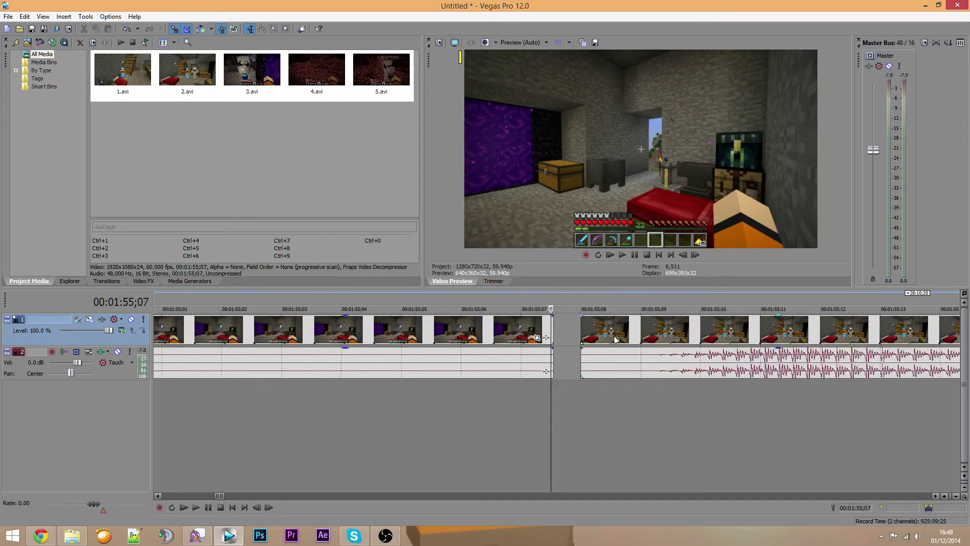
Overlap the second clip onto the end of the first by 1 second as a crossfade, and place the playhead at its start
{"action": "scroll", "coordinate": [635, 328], "scroll_direction": "down", "scroll_amount": 11}
{"action": "scroll", "coordinate": [414, 411], "scroll_direction": "up", "scroll_amount": 4}
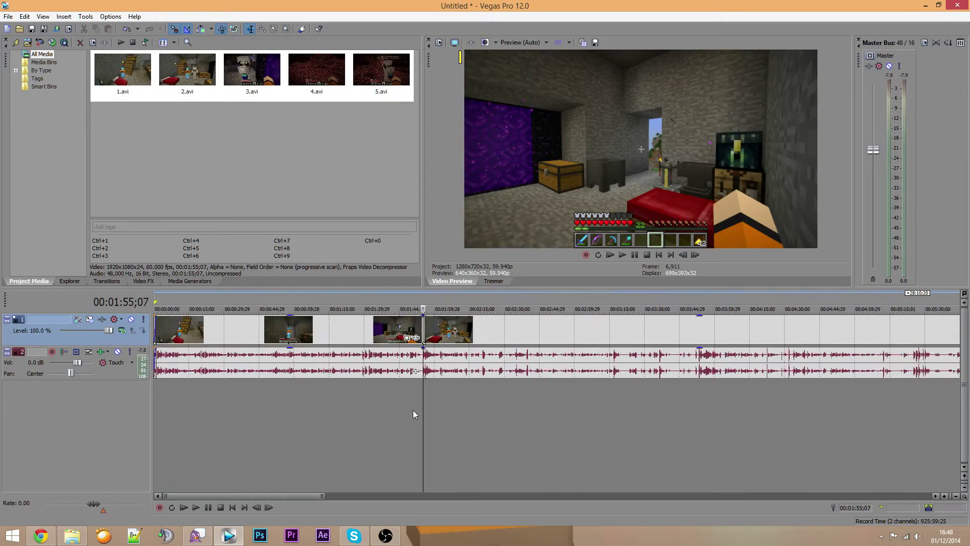
{"action": "left_click_drag", "start_coordinate": [585, 332], "coordinate": [606, 334]}
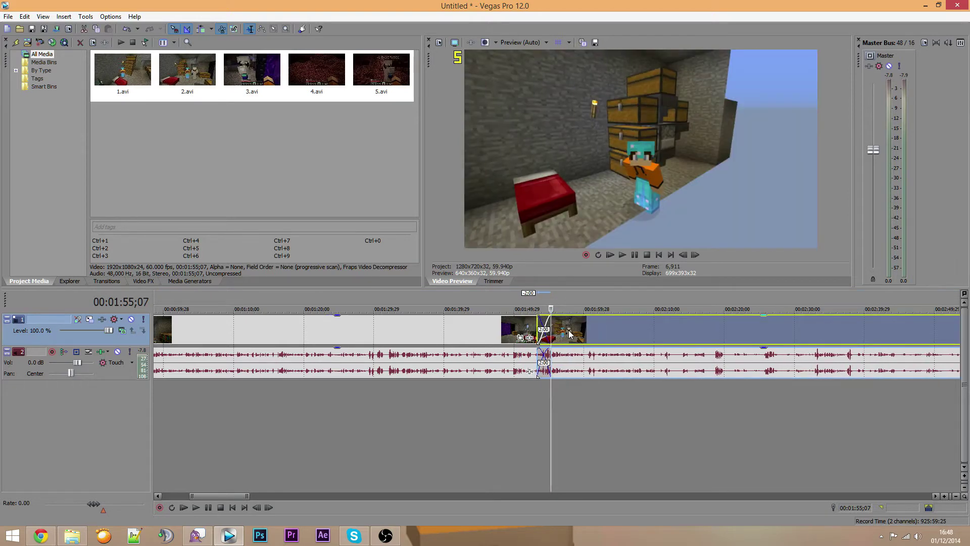
{"action": "scroll", "coordinate": [569, 331], "scroll_direction": "up", "scroll_amount": 4}
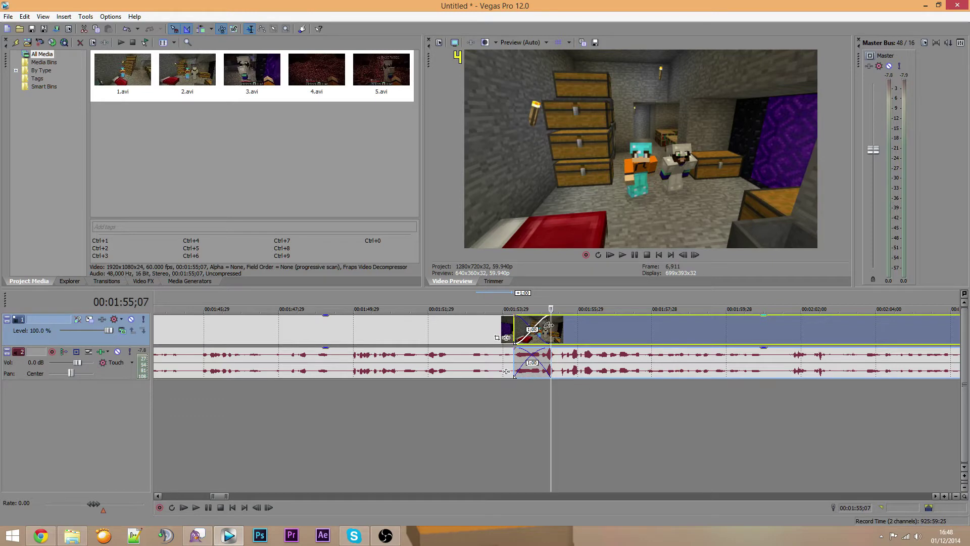
{"action": "left_click_drag", "start_coordinate": [551, 385], "coordinate": [513, 373]}
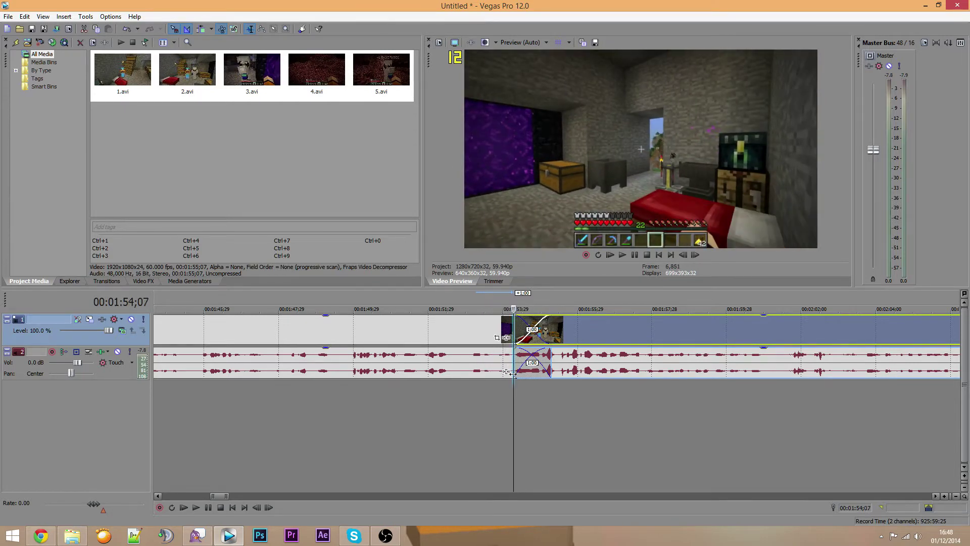
Try the default Swap transition on the crossfade between the first two clips, and remove it again
{"action": "left_click", "coordinate": [108, 282]}
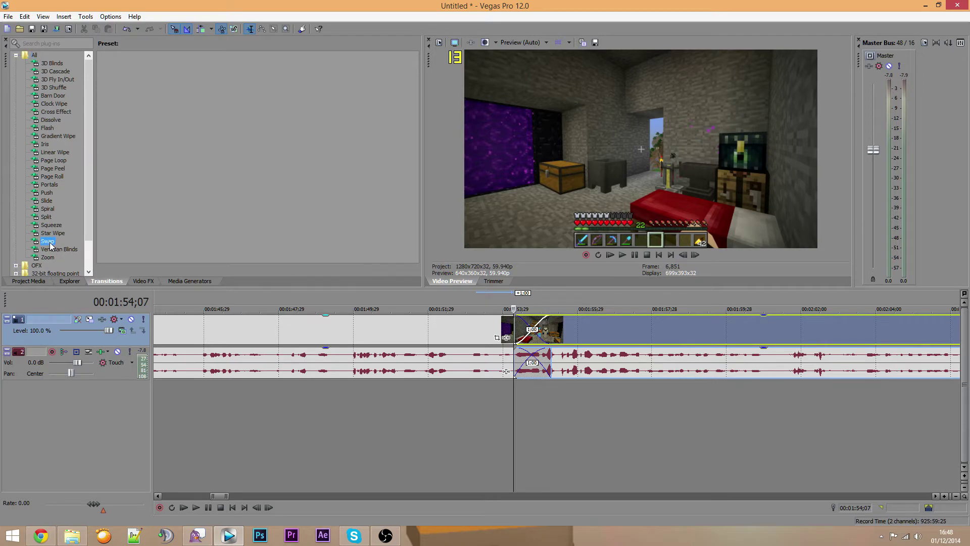
{"action": "left_click_drag", "start_coordinate": [128, 76], "coordinate": [522, 327]}
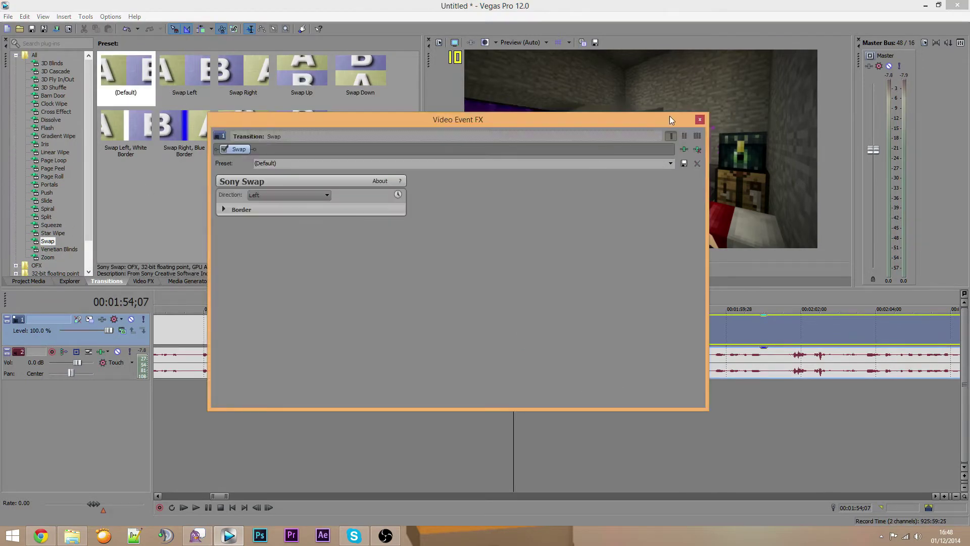
{"action": "left_click", "coordinate": [700, 119]}
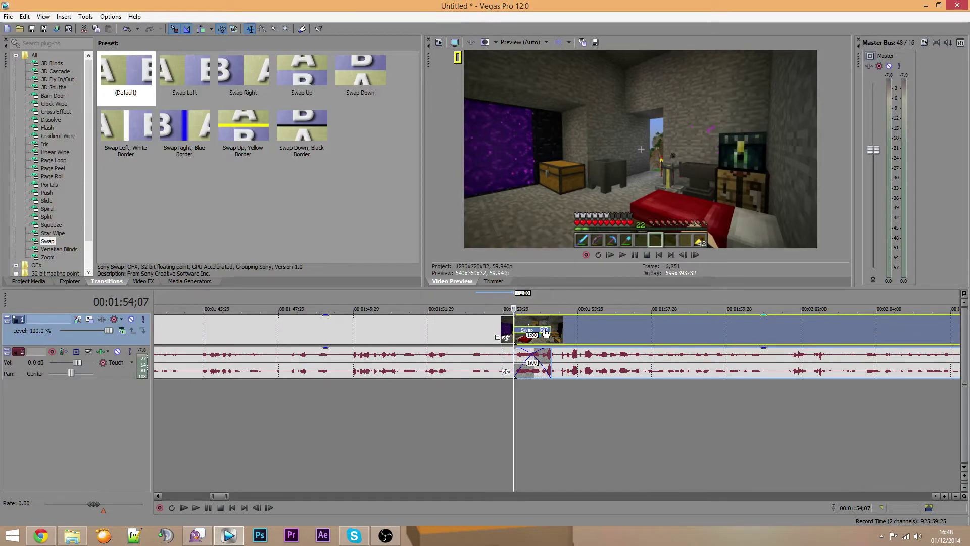
{"action": "left_click", "coordinate": [544, 330]}
{"action": "left_click", "coordinate": [696, 150]}
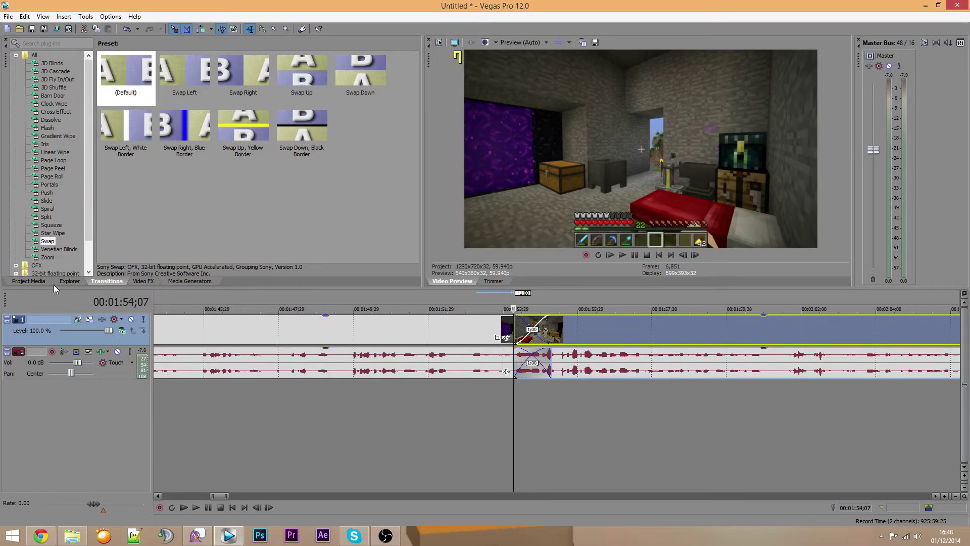
Apply the default preset of the Swap transition to the crossfade between the first and second clips
{"action": "left_click", "coordinate": [30, 281]}
{"action": "left_click", "coordinate": [110, 282]}
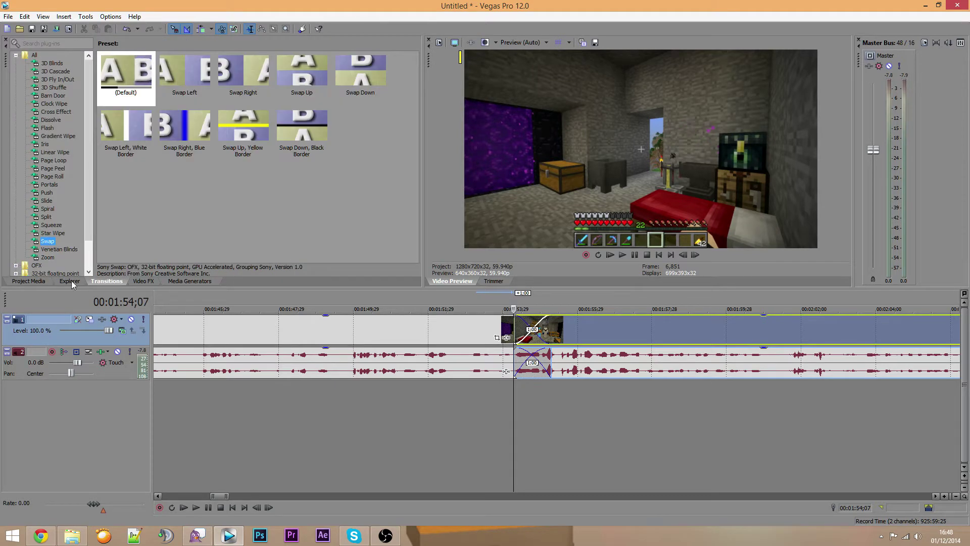
{"action": "left_click", "coordinate": [36, 281]}
{"action": "left_click", "coordinate": [164, 195]}
{"action": "left_click", "coordinate": [106, 281]}
{"action": "left_click", "coordinate": [48, 242]}
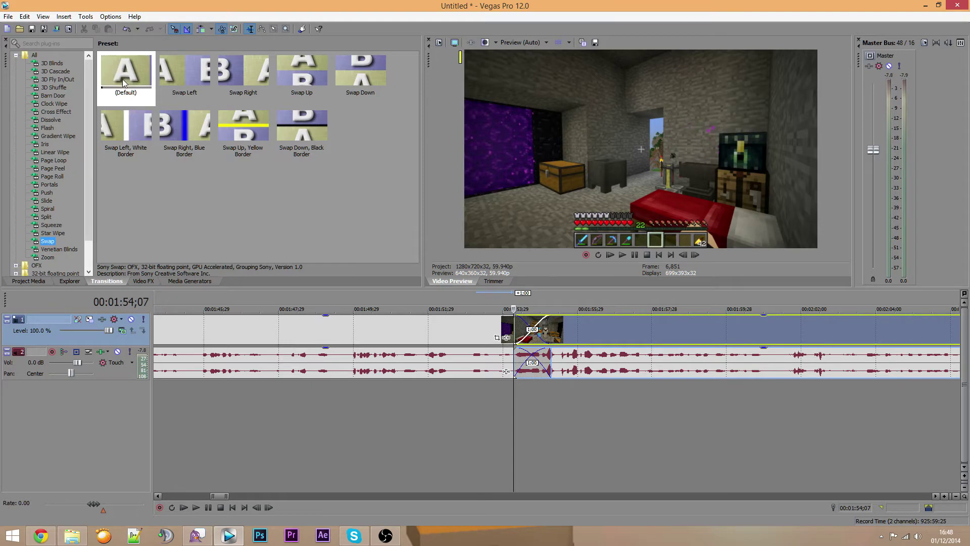
{"action": "left_click_drag", "start_coordinate": [128, 93], "coordinate": [151, 112]}
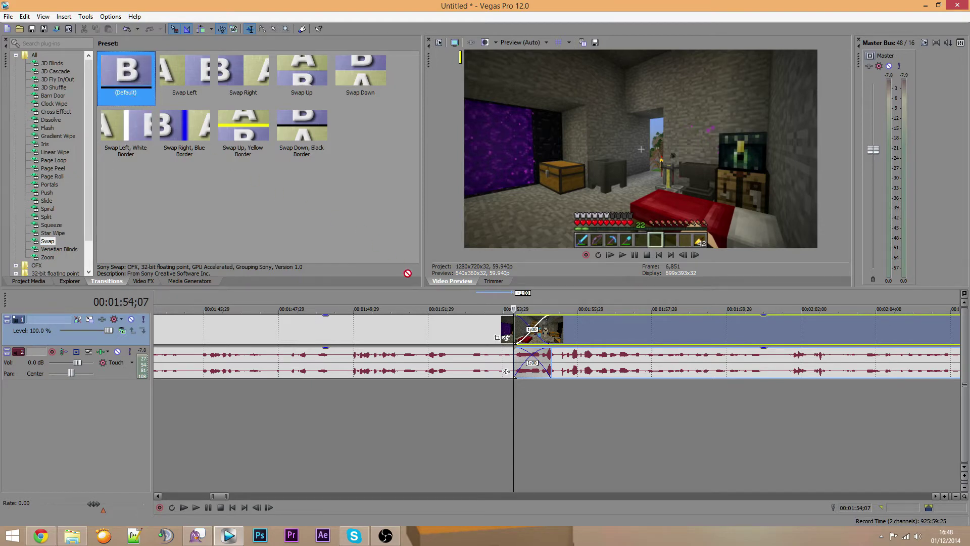
{"action": "left_click_drag", "start_coordinate": [506, 337], "coordinate": [507, 337]}
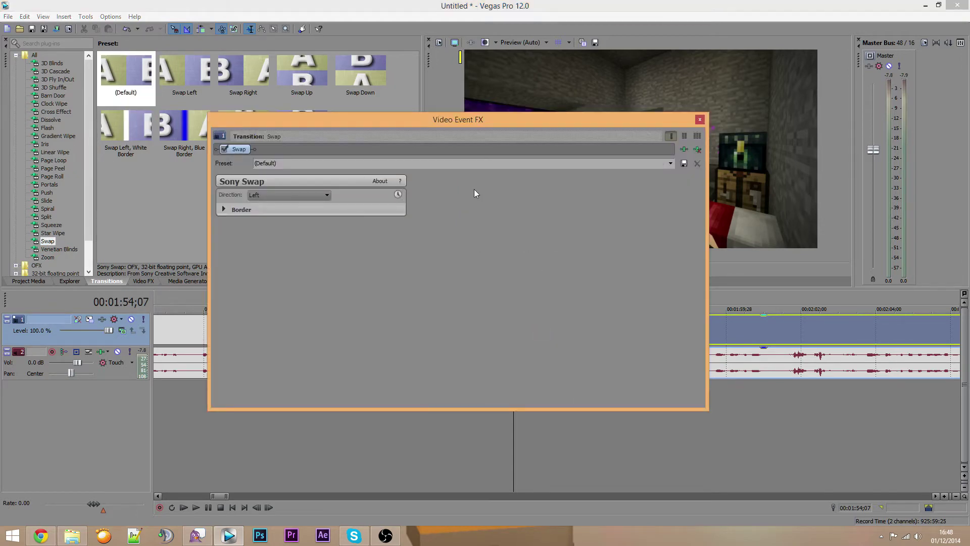
Examine the Swap transition's border and direction options, and close its settings
{"action": "left_click_drag", "start_coordinate": [514, 120], "coordinate": [459, 144]}
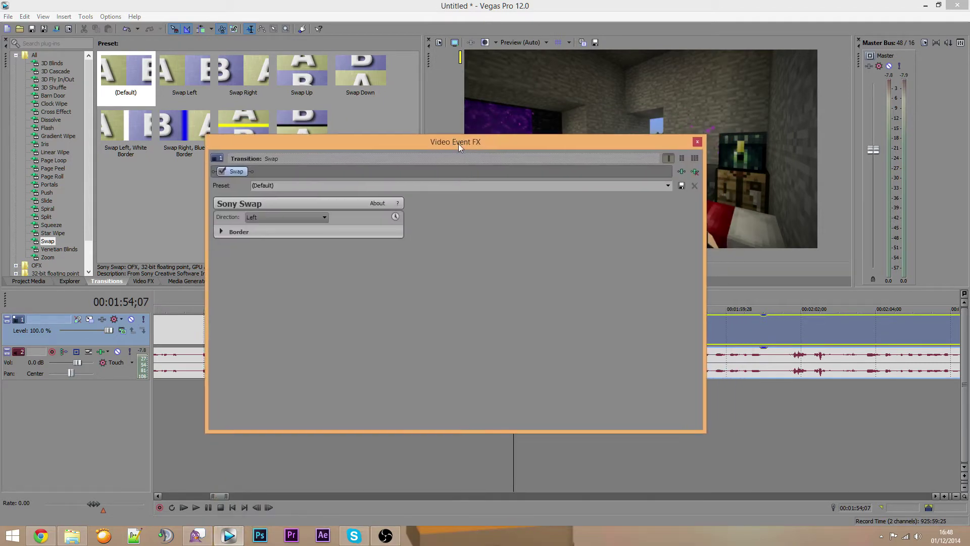
{"action": "left_click", "coordinate": [222, 232]}
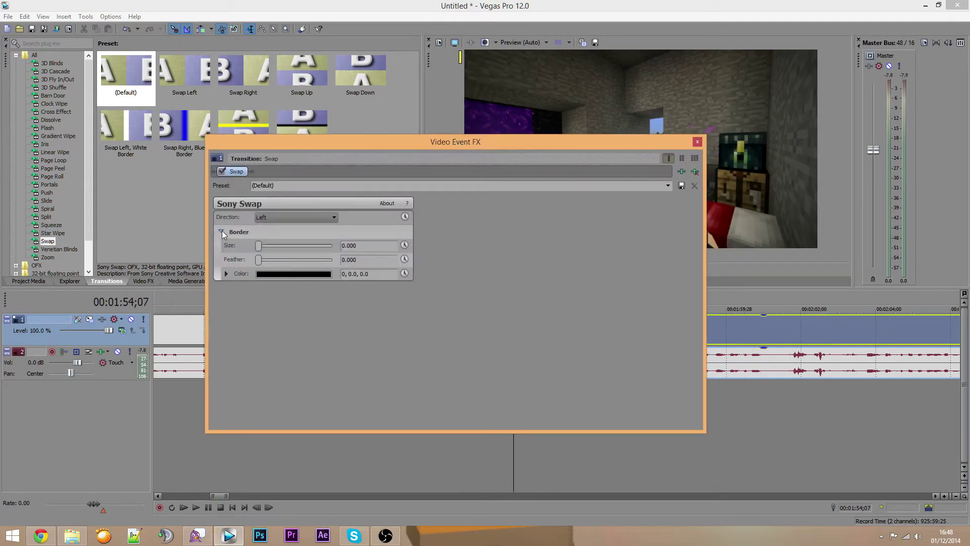
{"action": "left_click", "coordinate": [222, 231]}
{"action": "left_click", "coordinate": [284, 215]}
{"action": "left_click", "coordinate": [284, 214]}
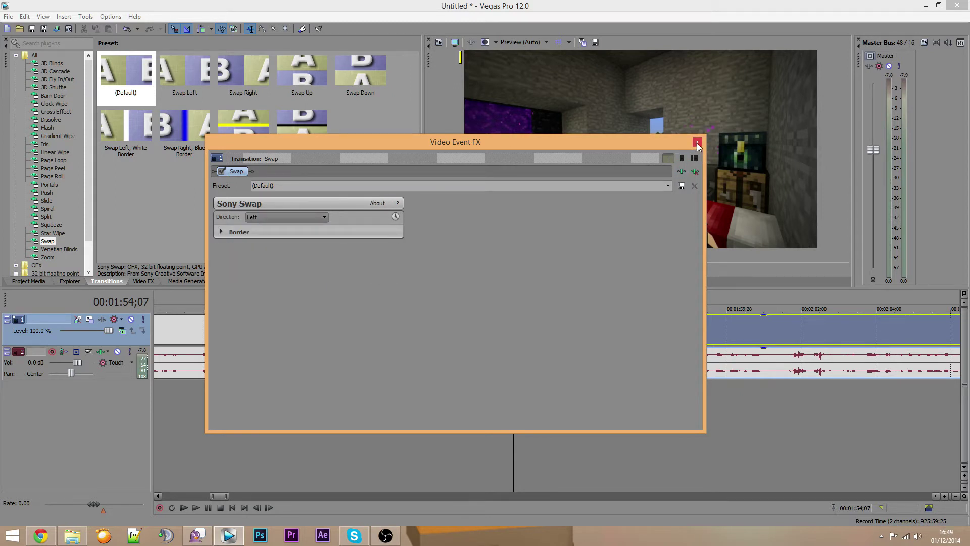
{"action": "left_click", "coordinate": [697, 142]}
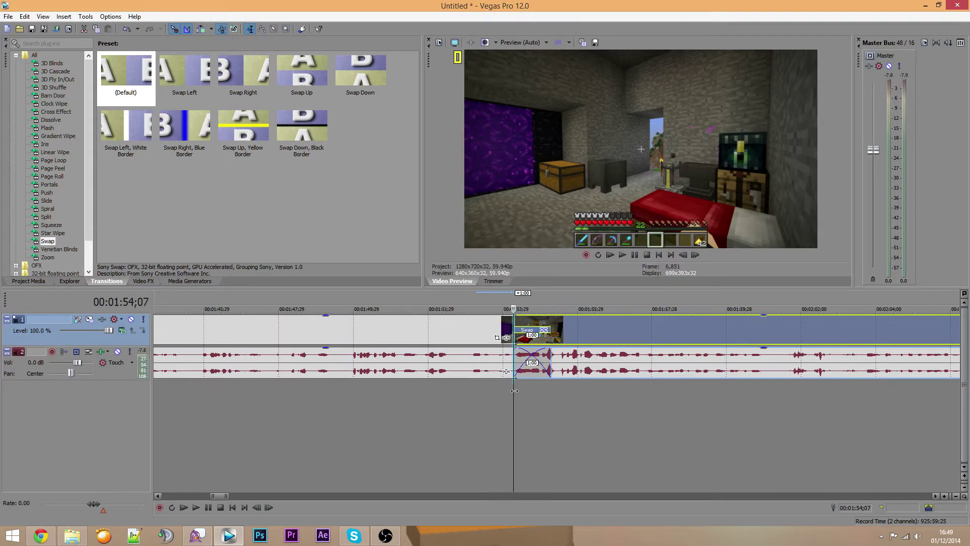
Shift the second clip earlier to lengthen the Swap overlap to about 4:15 (seconds:frames), and place the playhead just before the transition
{"action": "left_click_drag", "start_coordinate": [514, 390], "coordinate": [439, 396]}
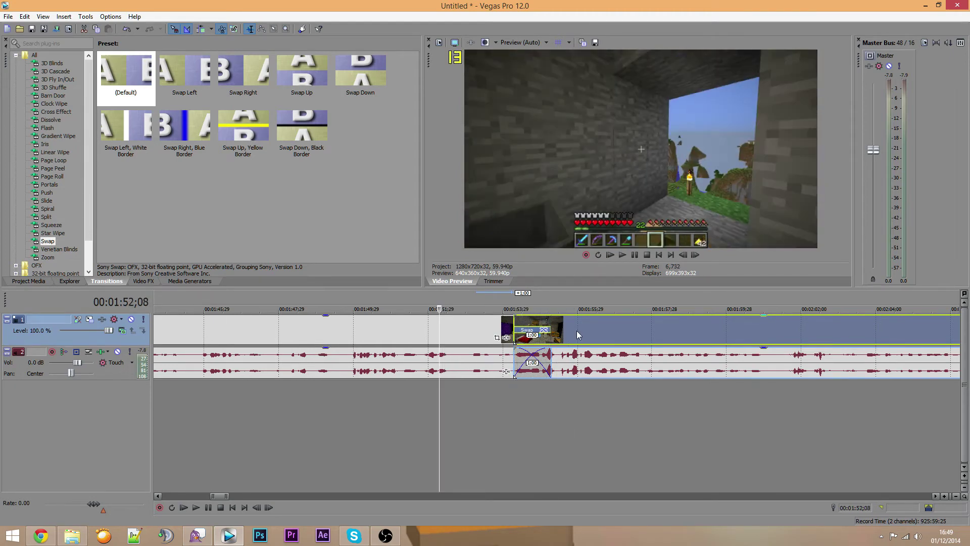
{"action": "left_click_drag", "start_coordinate": [577, 334], "coordinate": [446, 340]}
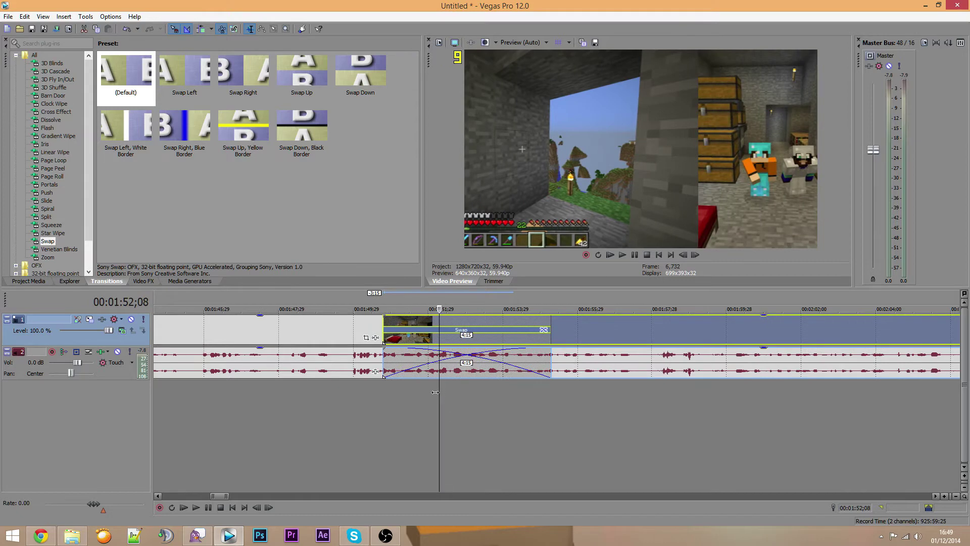
{"action": "left_click_drag", "start_coordinate": [435, 392], "coordinate": [339, 391]}
{"action": "scroll", "coordinate": [365, 358], "scroll_direction": "down", "scroll_amount": 10}
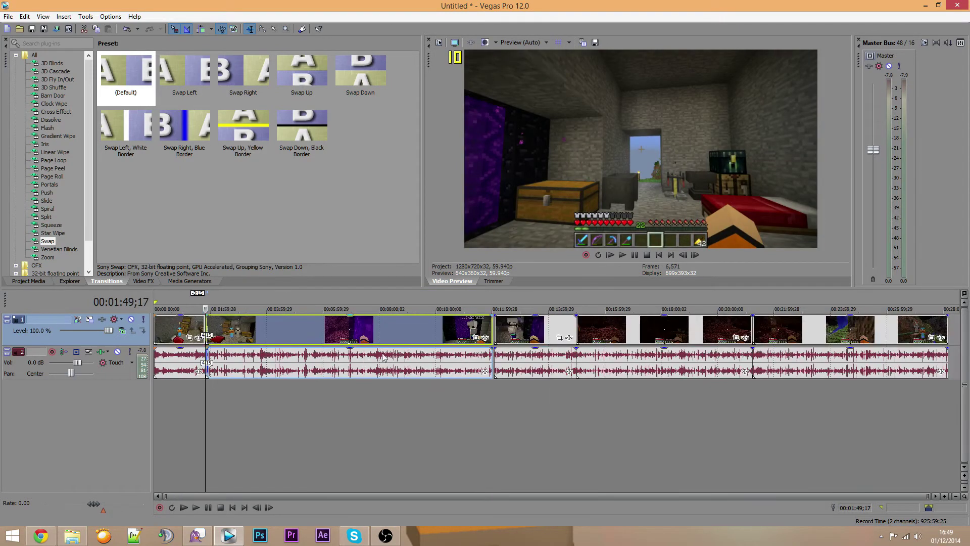
Shift the third clip earlier to overlap the second by about 1:13 (seconds:frames), and apply the default Swap transition to that crossfade
{"action": "left_click", "coordinate": [493, 389]}
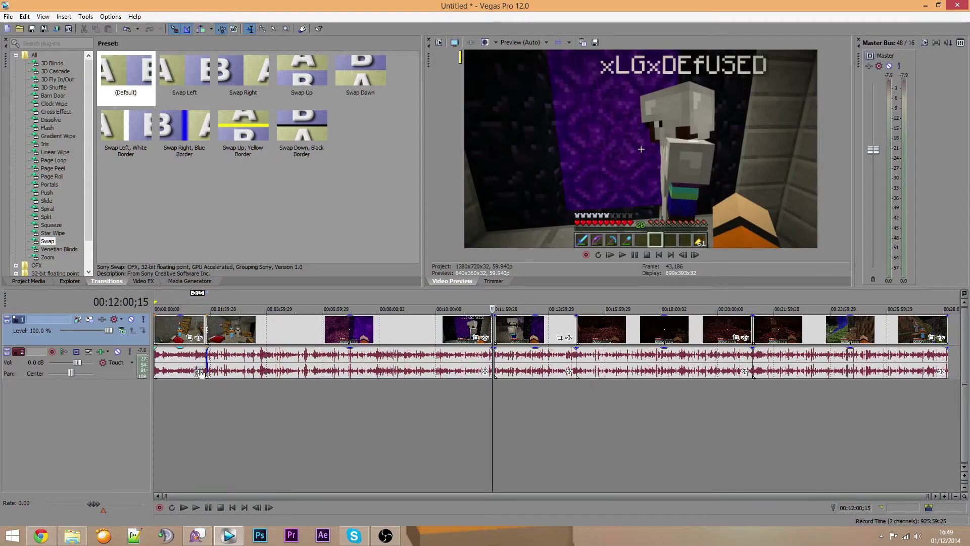
{"action": "scroll", "coordinate": [444, 396], "scroll_direction": "up", "scroll_amount": 8}
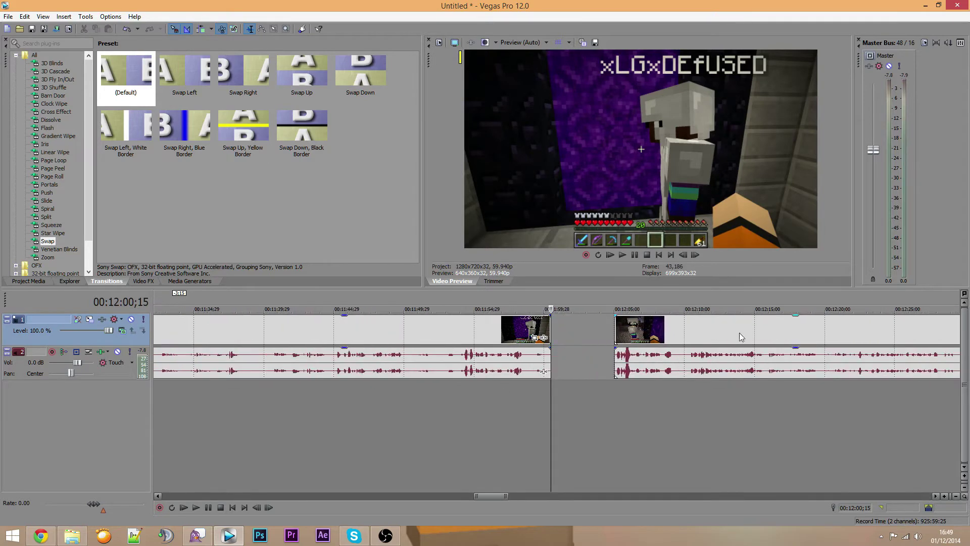
{"action": "left_click_drag", "start_coordinate": [668, 330], "coordinate": [580, 330]}
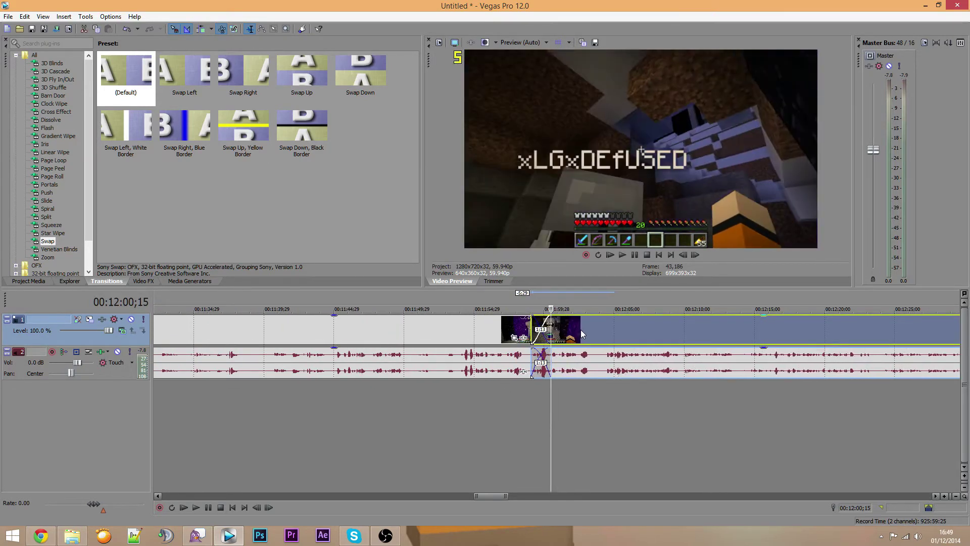
{"action": "left_click_drag", "start_coordinate": [126, 75], "coordinate": [541, 332]}
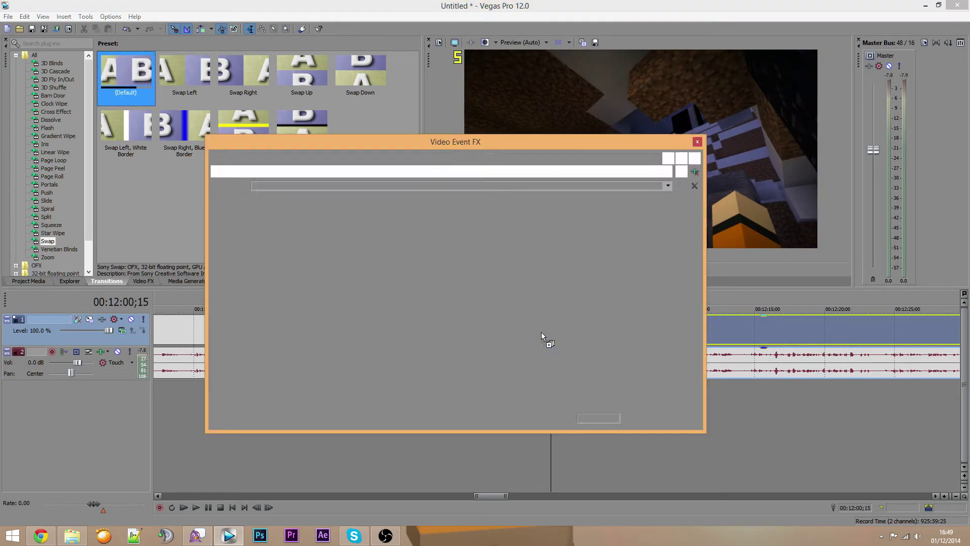
{"action": "left_click", "coordinate": [692, 143]}
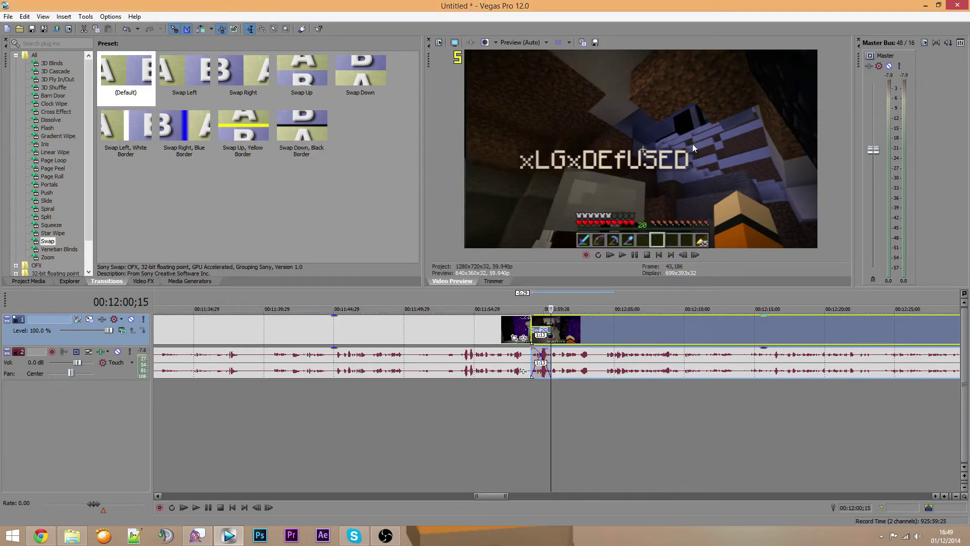
Overlap the fourth clip with the end of the third by about 8:11 (seconds:frames), and apply the default Swap transition there
{"action": "scroll", "coordinate": [619, 333], "scroll_direction": "down", "scroll_amount": 8}
{"action": "left_click", "coordinate": [574, 361]}
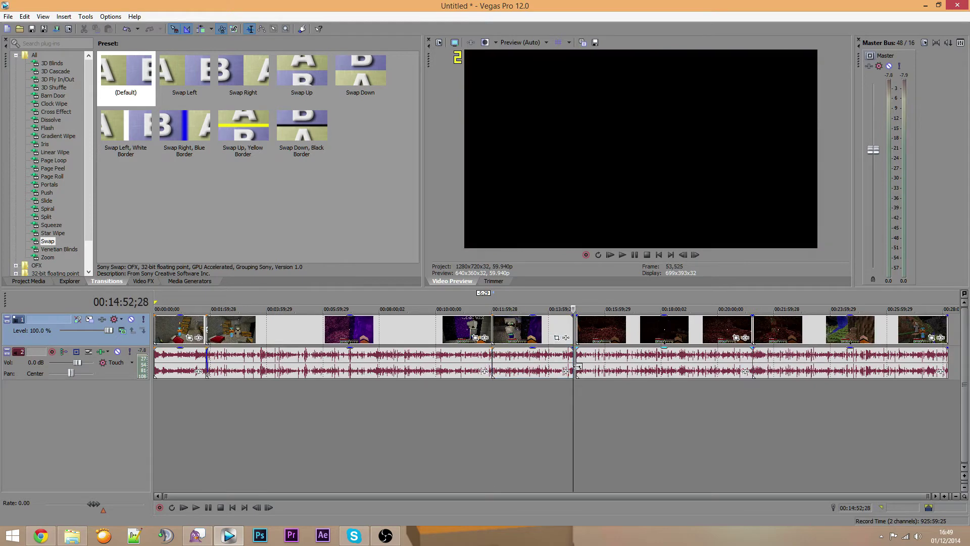
{"action": "scroll", "coordinate": [574, 360], "scroll_direction": "up", "scroll_amount": 5}
{"action": "left_click_drag", "start_coordinate": [617, 328], "coordinate": [549, 326]}
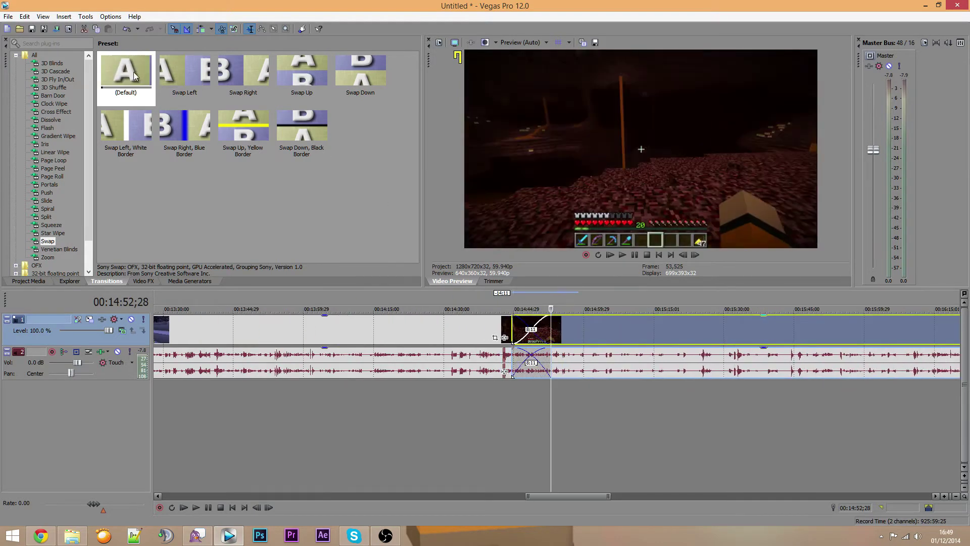
{"action": "left_click_drag", "start_coordinate": [127, 72], "coordinate": [524, 327]}
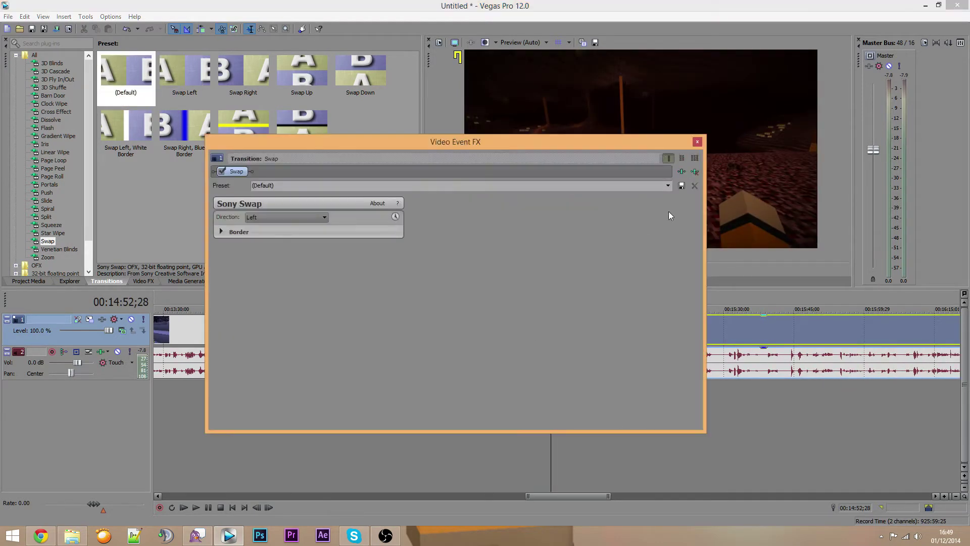
{"action": "left_click", "coordinate": [698, 142]}
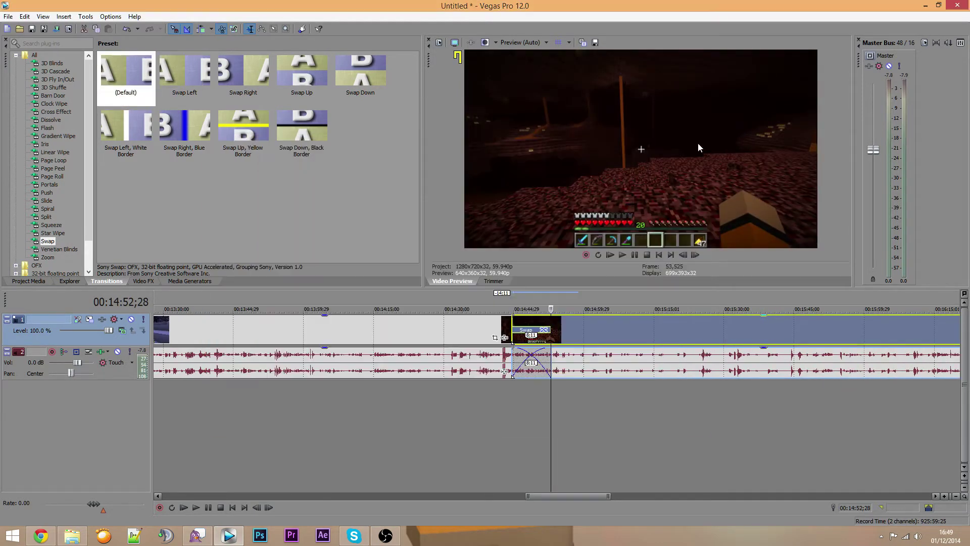
Move the fifth clip back over the end of the fourth by about 3 seconds, and apply the default Swap transition to the overlap
{"action": "scroll", "coordinate": [596, 417], "scroll_direction": "down", "scroll_amount": 5}
{"action": "left_click", "coordinate": [747, 386]}
{"action": "scroll", "coordinate": [748, 382], "scroll_direction": "up", "scroll_amount": 5}
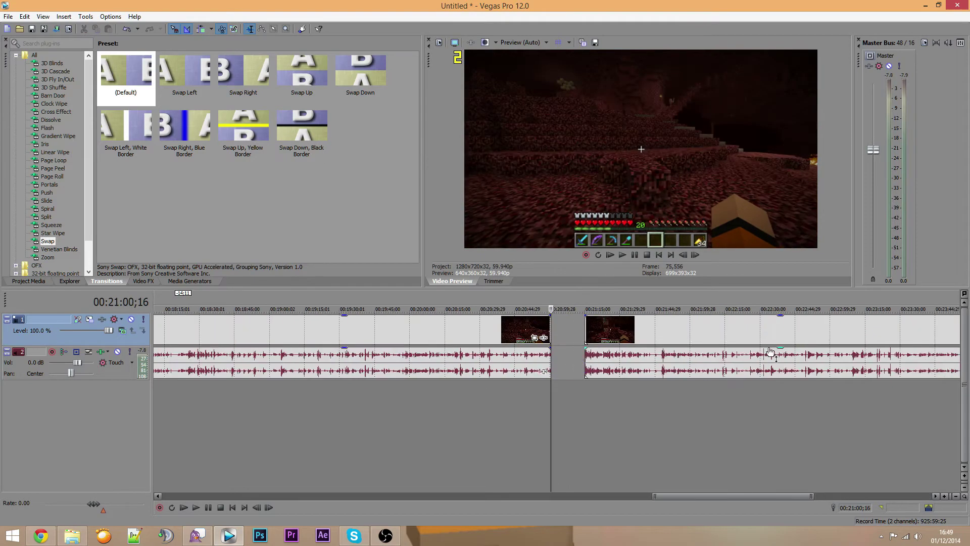
{"action": "left_click_drag", "start_coordinate": [725, 336], "coordinate": [684, 332]}
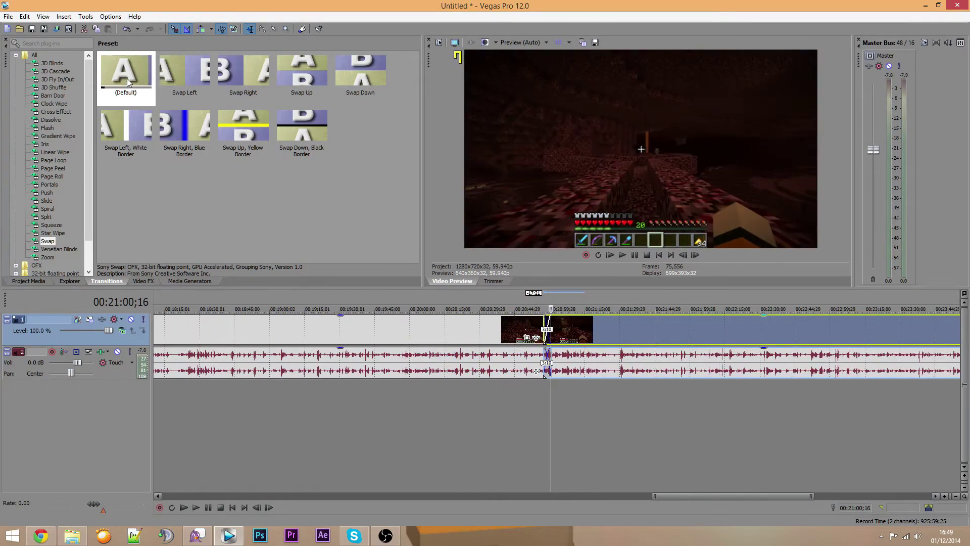
{"action": "left_click_drag", "start_coordinate": [127, 76], "coordinate": [546, 326]}
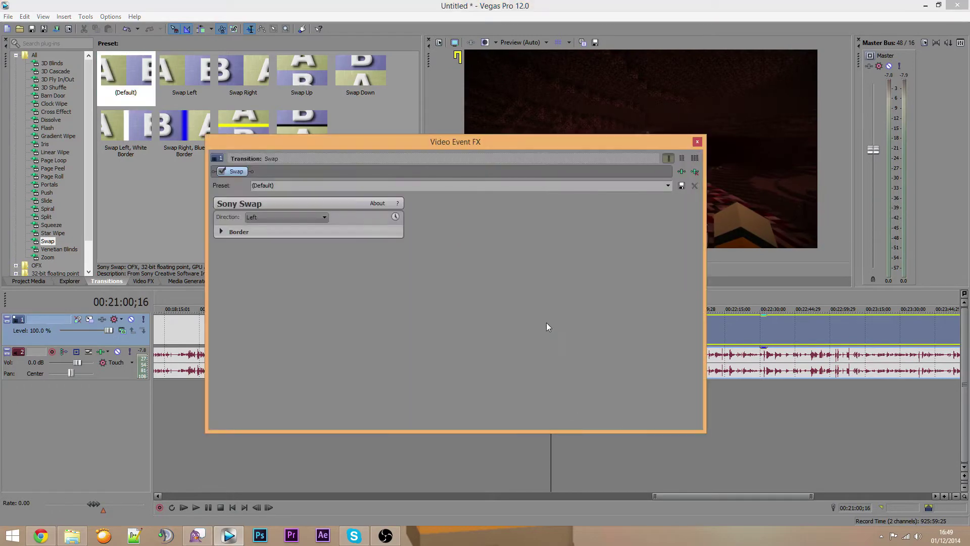
{"action": "left_click", "coordinate": [697, 140]}
Add fade-outs of about 1 second to the video and audio at the end of the last clip
{"action": "scroll", "coordinate": [626, 334], "scroll_direction": "down", "scroll_amount": 8}
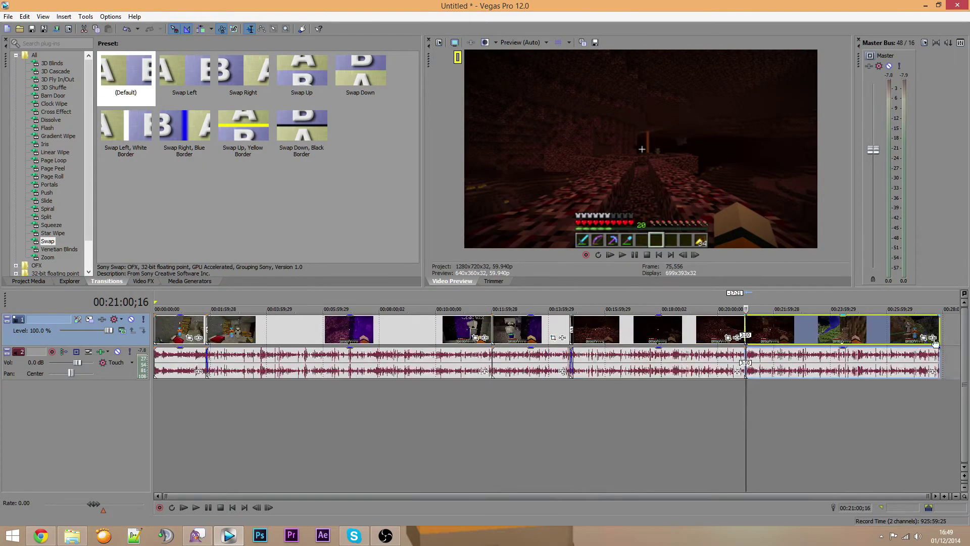
{"action": "left_click", "coordinate": [936, 387]}
{"action": "scroll", "coordinate": [889, 364], "scroll_direction": "up", "scroll_amount": 15}
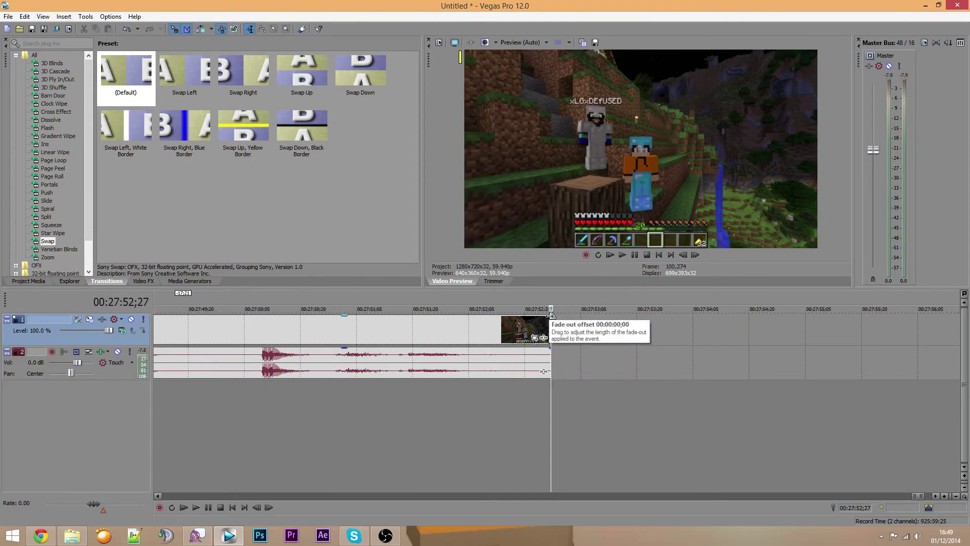
{"action": "left_click_drag", "start_coordinate": [550, 316], "coordinate": [438, 324]}
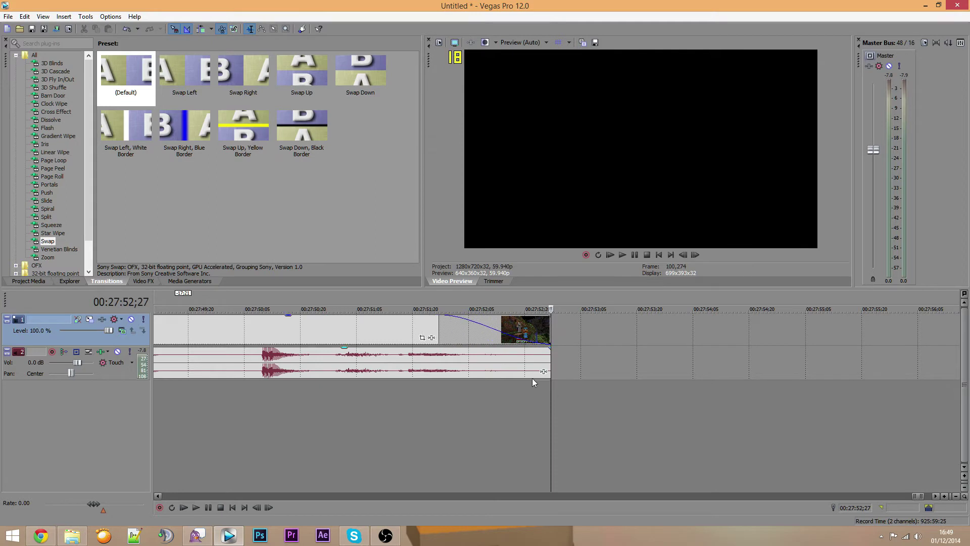
{"action": "left_click_drag", "start_coordinate": [551, 348], "coordinate": [435, 377]}
{"action": "scroll", "coordinate": [435, 381], "scroll_direction": "down", "scroll_amount": 15}
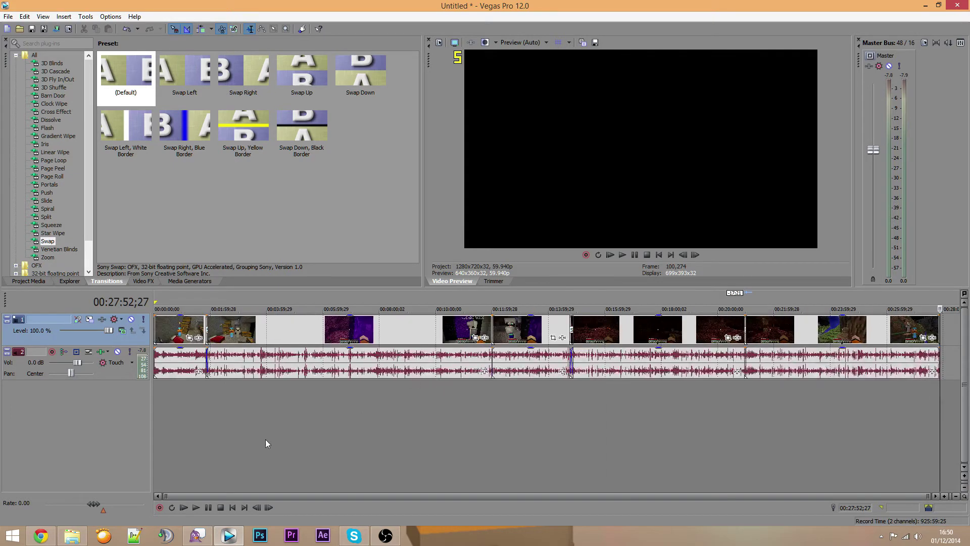
Add Sailing Clouds of Night.mp3 from the Desktop's TimeLapse Songs folder to a new audio track at the start of the timeline
{"action": "left_click", "coordinate": [156, 416]}
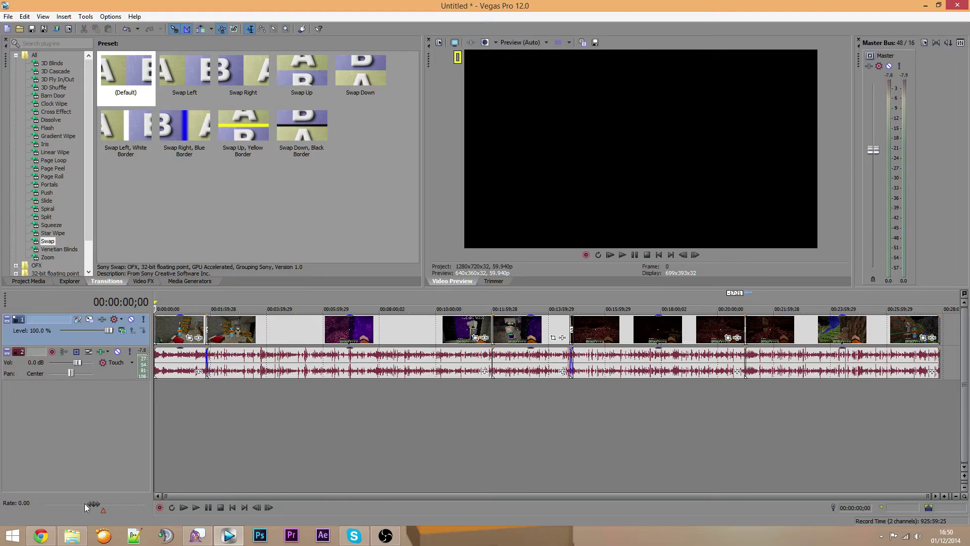
{"action": "left_click", "coordinate": [72, 536]}
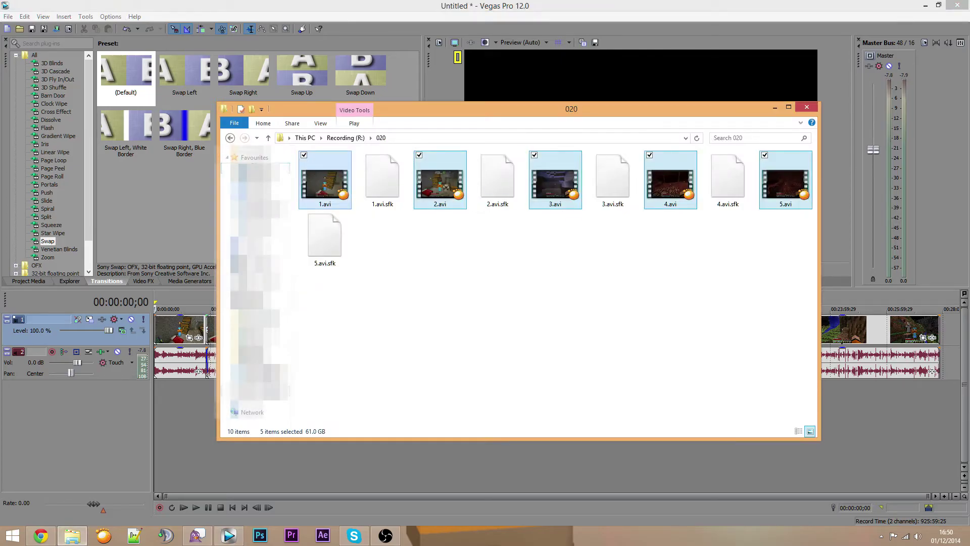
{"action": "left_click", "coordinate": [255, 167]}
{"action": "left_click", "coordinate": [737, 141]}
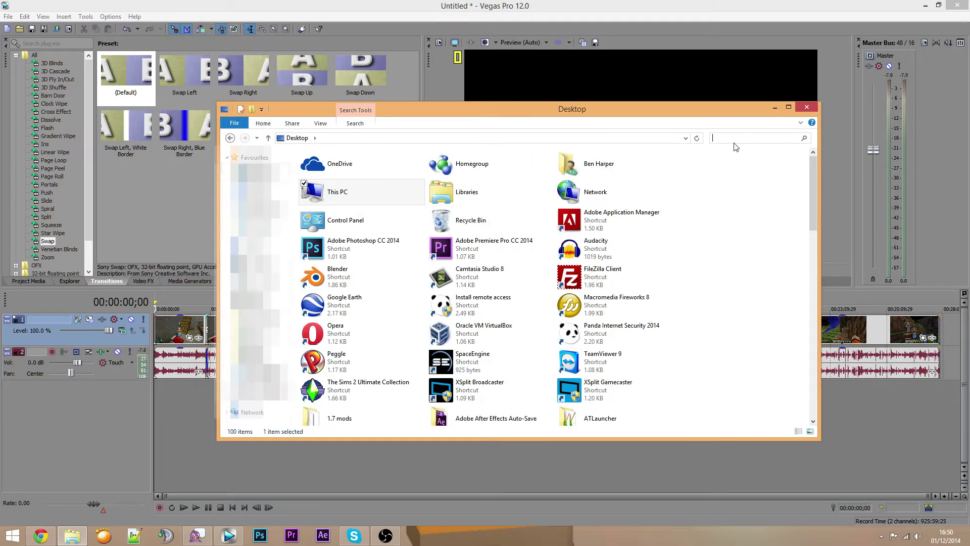
{"action": "type", "text": "timelaspses"}
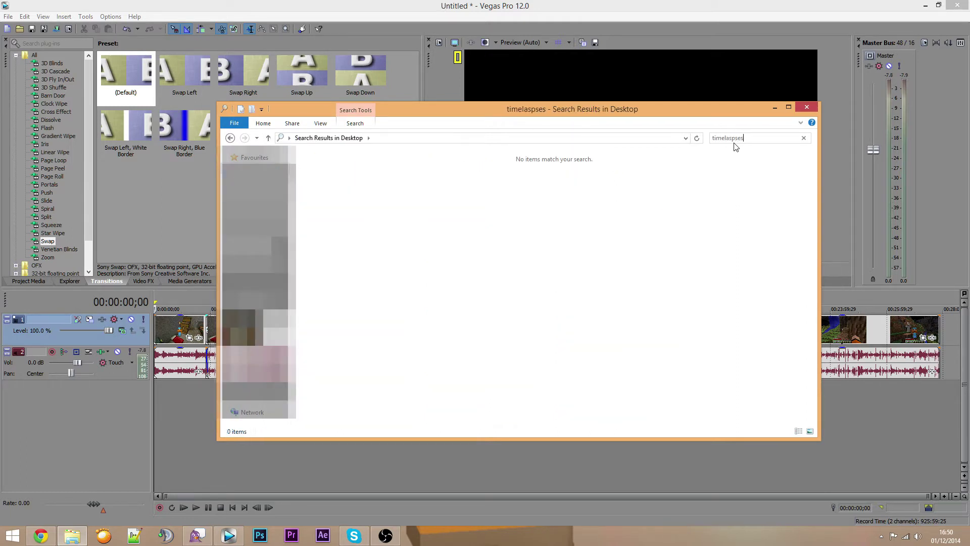
{"action": "key", "text": "BackSpace"}
{"action": "type", "text": "pse"}
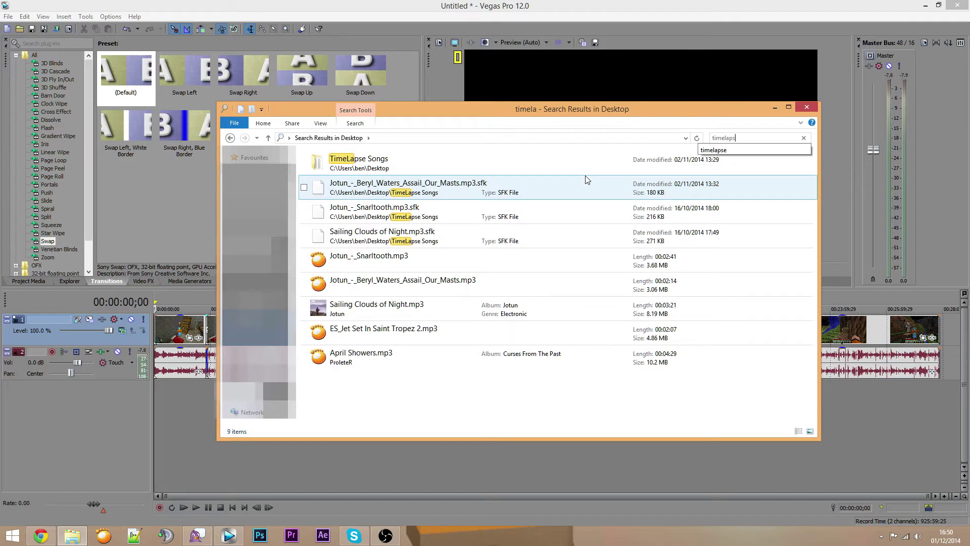
{"action": "double_click", "coordinate": [527, 162]}
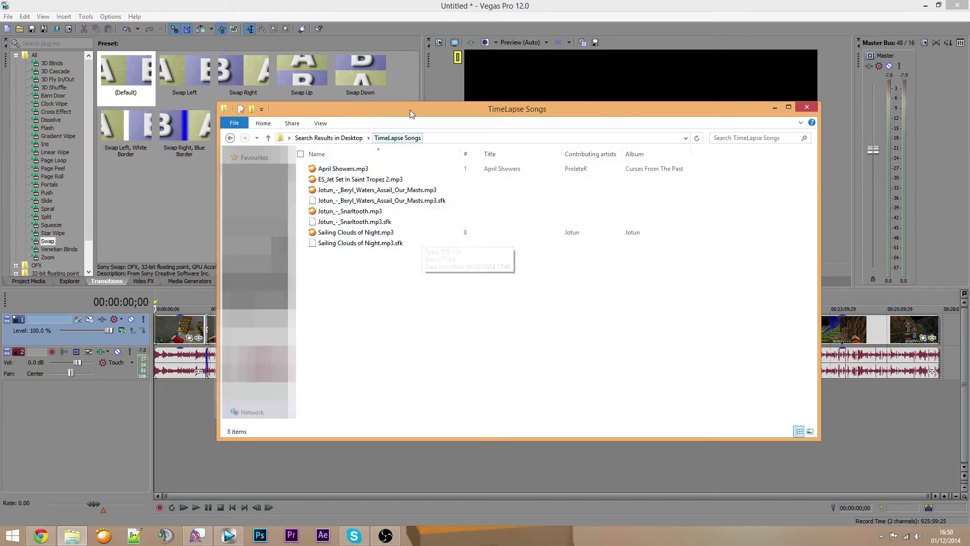
{"action": "left_click_drag", "start_coordinate": [410, 229], "coordinate": [157, 394]}
{"action": "left_click", "coordinate": [337, 234]}
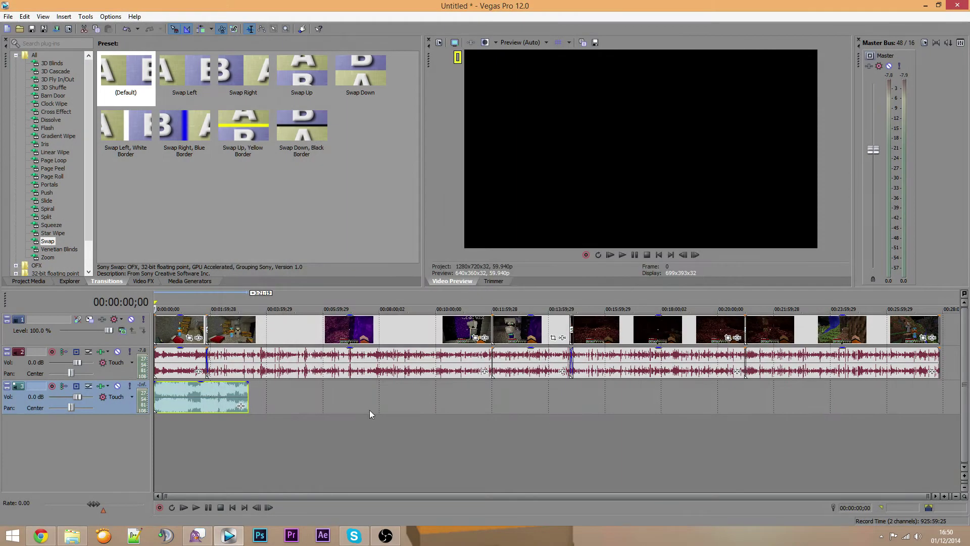
Place the playhead at exactly 00:00:30;00 on the timeline
{"action": "left_click", "coordinate": [207, 443]}
{"action": "left_click", "coordinate": [178, 431]}
{"action": "left_click", "coordinate": [172, 433]}
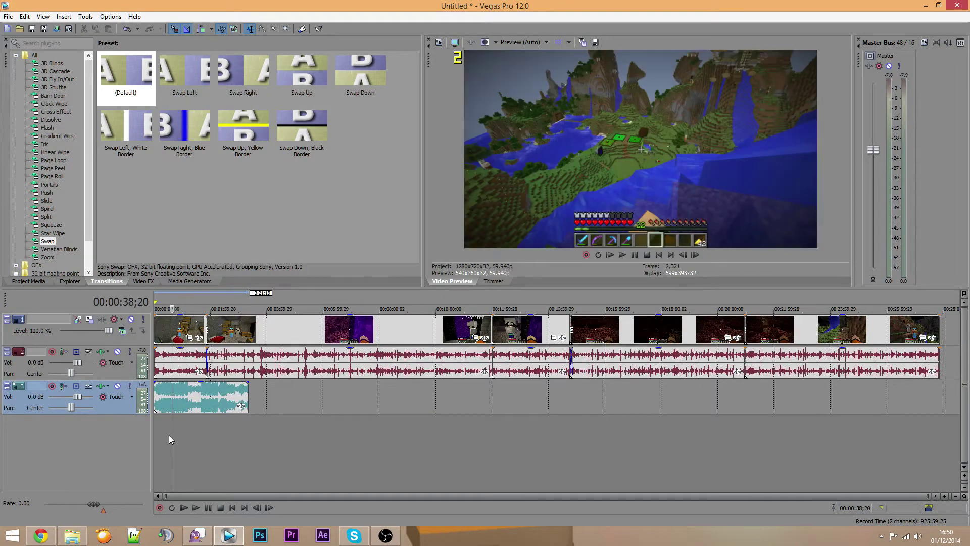
{"action": "scroll", "coordinate": [169, 434], "scroll_direction": "up", "scroll_amount": 5}
{"action": "scroll", "coordinate": [228, 422], "scroll_direction": "up", "scroll_amount": 4}
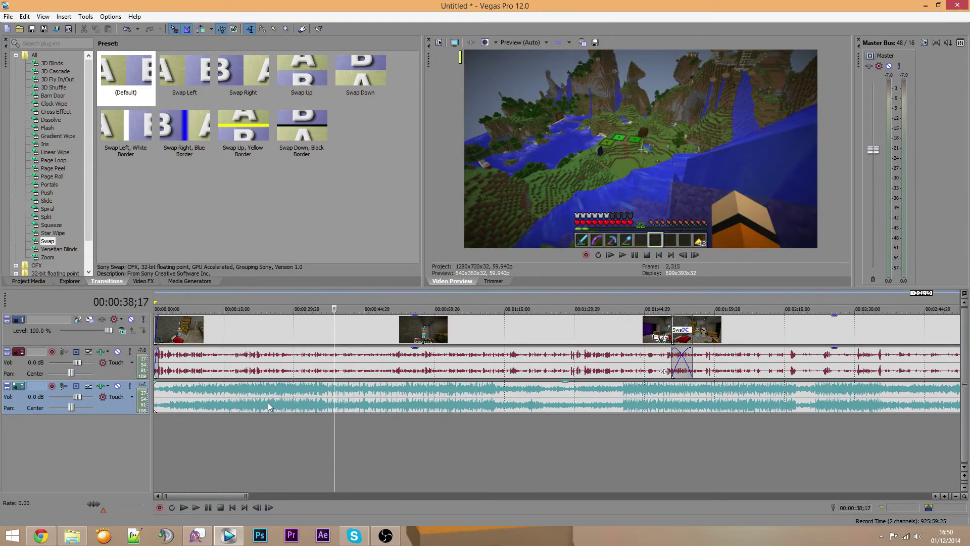
{"action": "scroll", "coordinate": [282, 403], "scroll_direction": "down", "scroll_amount": 5}
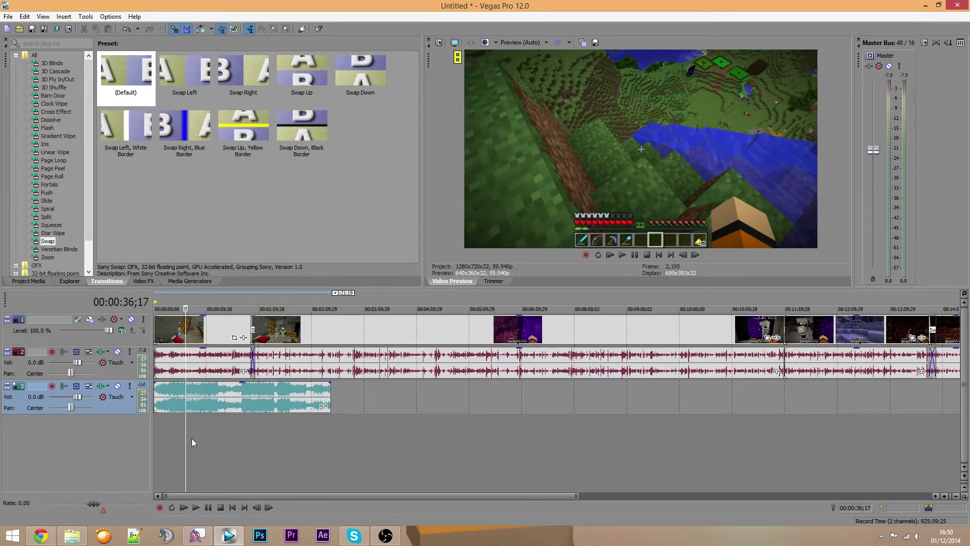
{"action": "key", "text": "Left"}
{"action": "key", "text": "Left"}
{"action": "key", "text": "Left"}
{"action": "key", "text": "Left"}
{"action": "key", "text": "Left"}
{"action": "key", "text": "Left"}
{"action": "key", "text": "Left"}
{"action": "key", "text": "Left"}
{"action": "key", "text": "Left"}
{"action": "key", "text": "Left"}
{"action": "key", "text": "Left"}
{"action": "key", "text": "Left"}
{"action": "key", "text": "Left"}
{"action": "key", "text": "Left"}
{"action": "key", "text": "Left"}
{"action": "key", "text": "Left"}
{"action": "key", "text": "Left"}
{"action": "key", "text": "Left"}
{"action": "key", "text": "Left"}
{"action": "key", "text": "Left"}
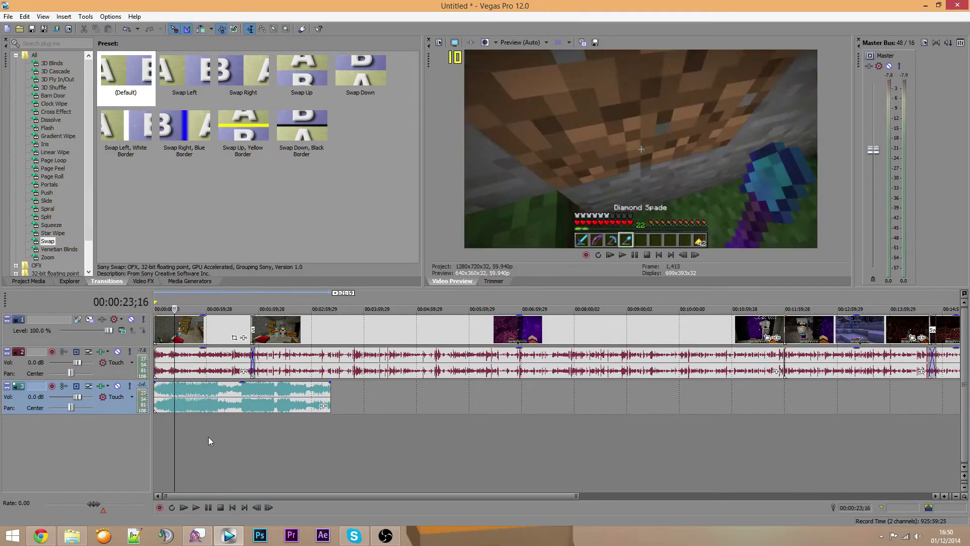
{"action": "key", "text": "Right"}
{"action": "key", "text": "Right"}
{"action": "key", "text": "Right"}
{"action": "key", "text": "Right"}
{"action": "key", "text": "Right"}
{"action": "scroll", "coordinate": [237, 429], "scroll_direction": "up", "scroll_amount": 5}
{"action": "key", "text": "Right"}
{"action": "key", "text": "Right"}
{"action": "key", "text": "Right"}
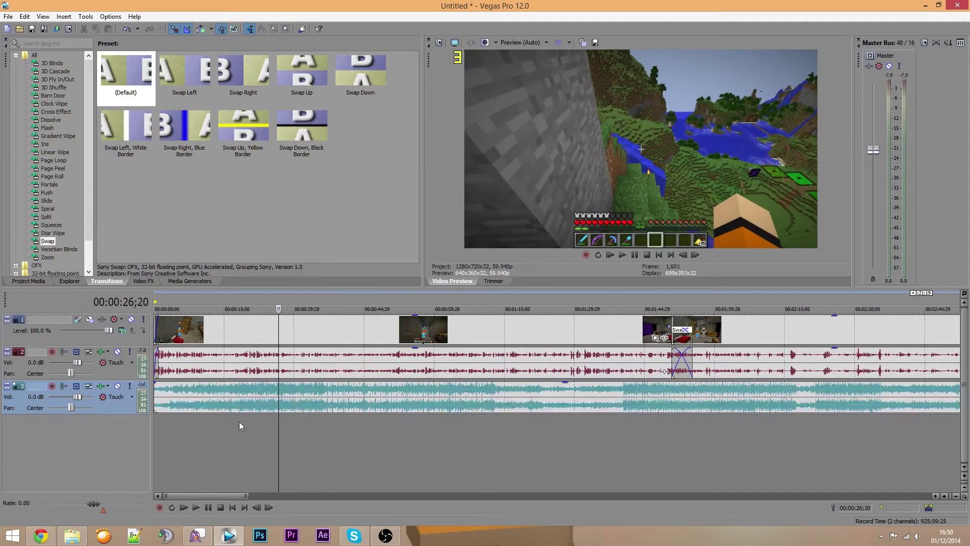
{"action": "scroll", "coordinate": [253, 418], "scroll_direction": "up", "scroll_amount": 3}
{"action": "key", "text": "Right"}
{"action": "scroll", "coordinate": [253, 417], "scroll_direction": "down", "scroll_amount": 1}
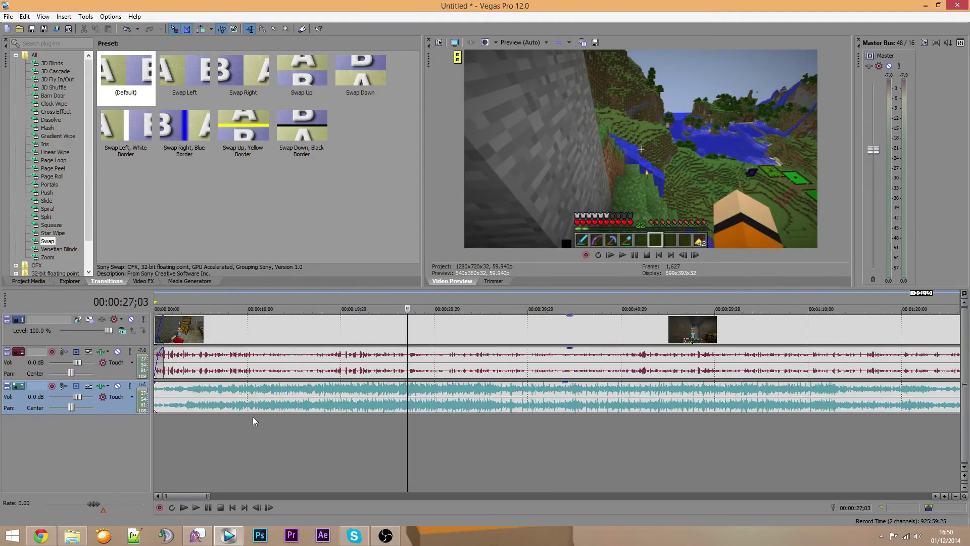
{"action": "key", "text": "space"}
{"action": "scroll", "coordinate": [252, 416], "scroll_direction": "up", "scroll_amount": 2}
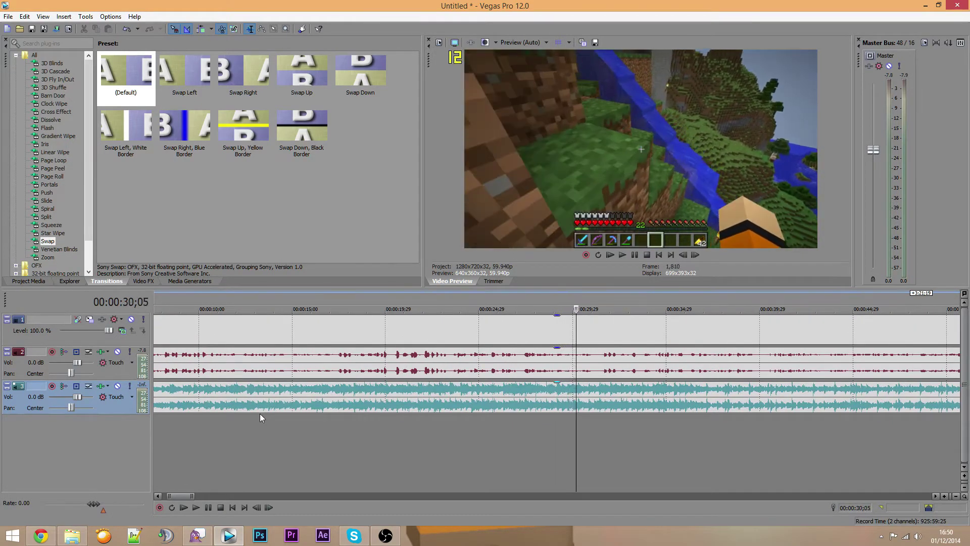
{"action": "key", "text": "Left"}
{"action": "key", "text": "Left"}
{"action": "key", "text": "Left"}
{"action": "key", "text": "Left"}
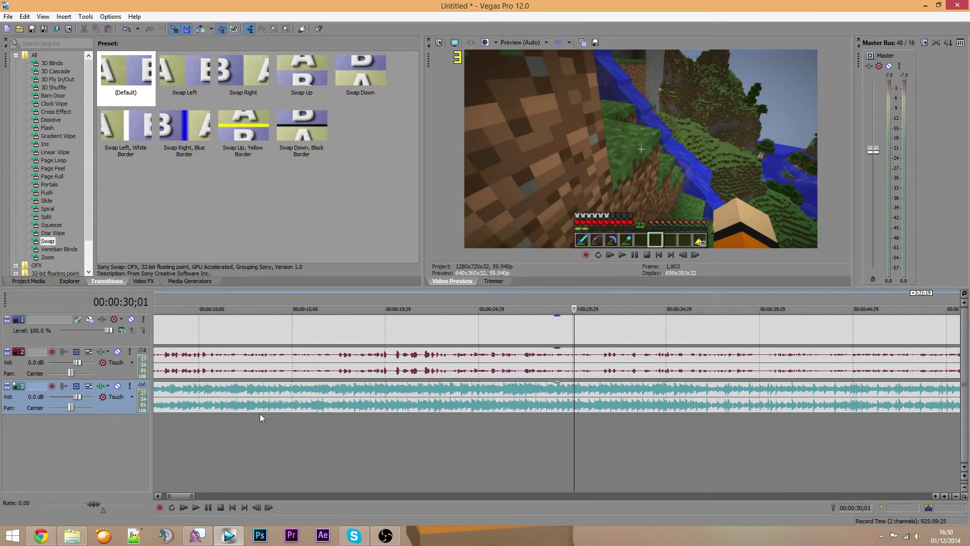
{"action": "key", "text": "Left"}
{"action": "scroll", "coordinate": [259, 414], "scroll_direction": "down", "scroll_amount": 5}
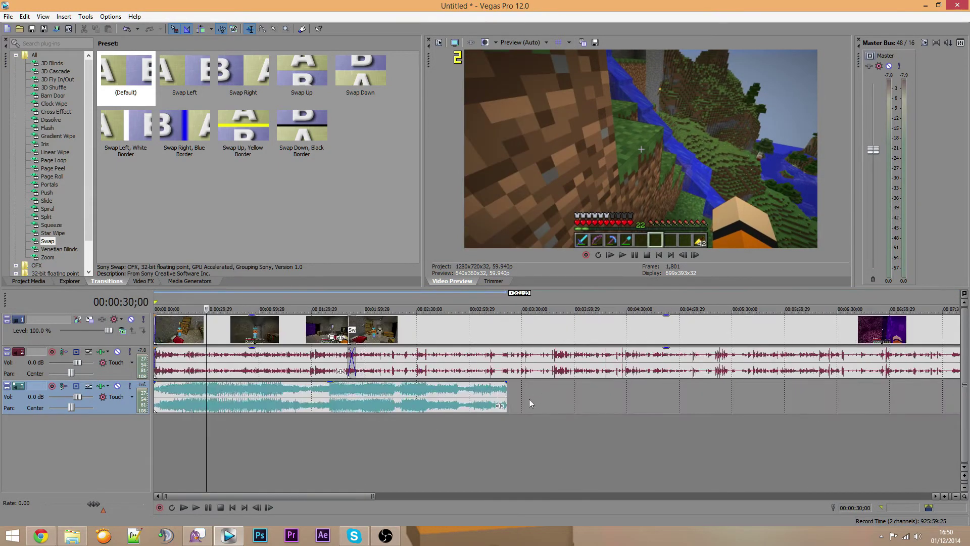
Trim the end of the music clip to the playhead at 00:00:30;00, and add a fade-in of about 1 second at its start
{"action": "left_click_drag", "start_coordinate": [506, 395], "coordinate": [206, 391]}
{"action": "scroll", "coordinate": [183, 390], "scroll_direction": "up", "scroll_amount": 5}
{"action": "scroll", "coordinate": [174, 387], "scroll_direction": "down", "scroll_amount": 8}
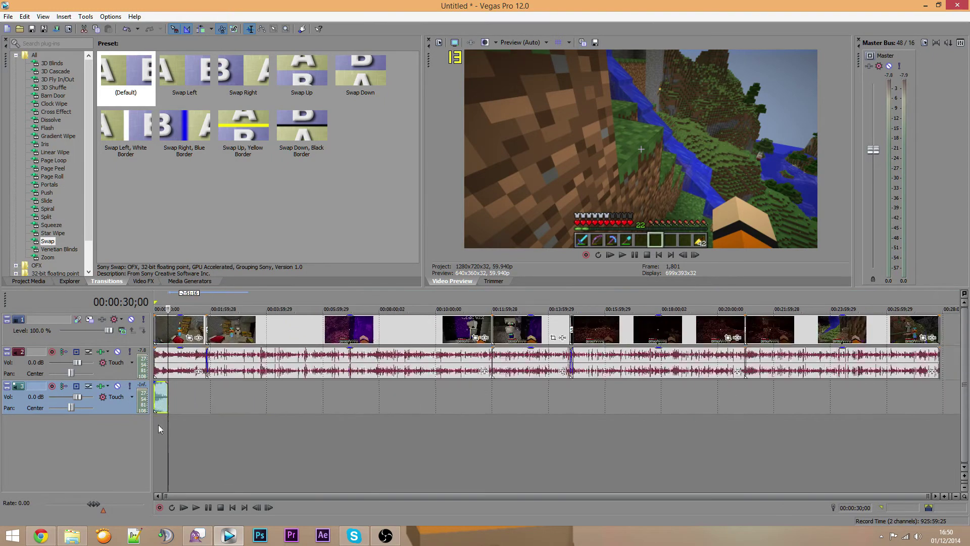
{"action": "left_click", "coordinate": [156, 425]}
{"action": "scroll", "coordinate": [159, 421], "scroll_direction": "up", "scroll_amount": 8}
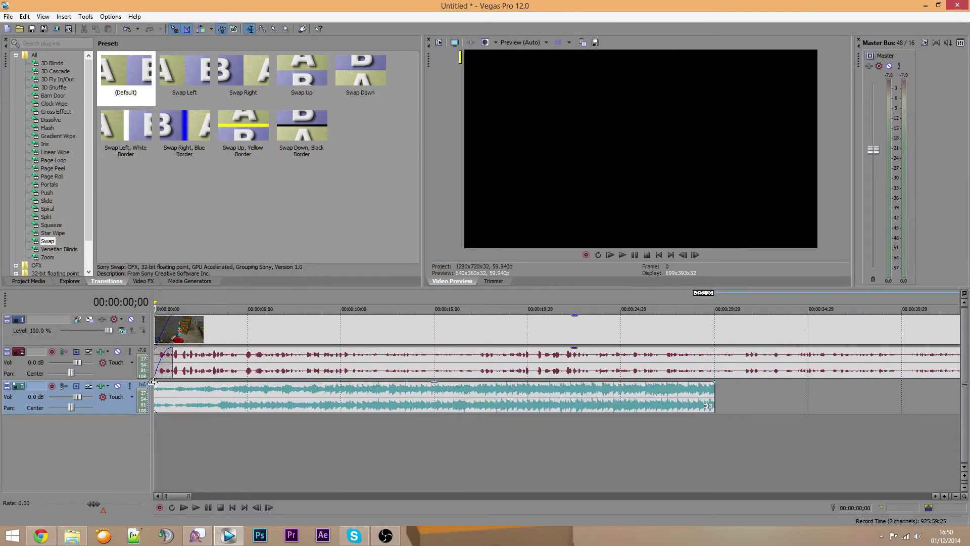
{"action": "mouse_move", "coordinate": [155, 382]}
{"action": "left_mouse_down"}
{"action": "mouse_move", "coordinate": [185, 387]}
{"action": "mouse_move", "coordinate": [172, 388]}
{"action": "left_mouse_up"}
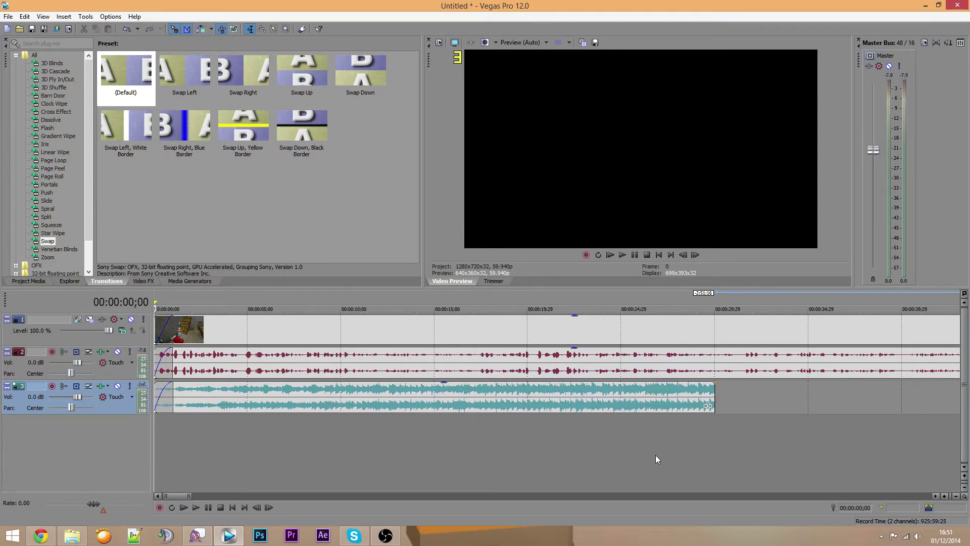
Add a fade-out of about 1 second at the end of the music clip
{"action": "left_click", "coordinate": [717, 430]}
{"action": "scroll", "coordinate": [717, 431], "scroll_direction": "up", "scroll_amount": 3}
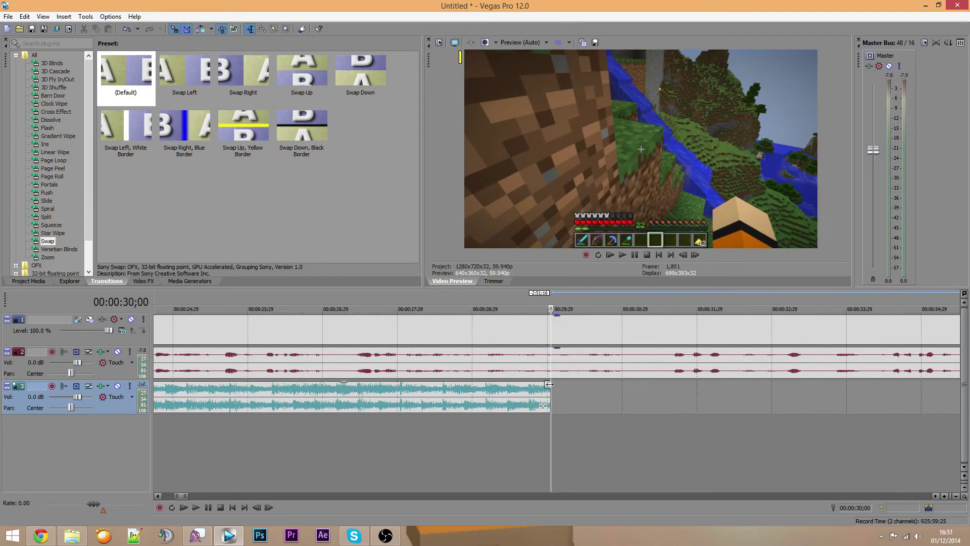
{"action": "left_click_drag", "start_coordinate": [549, 384], "coordinate": [477, 393]}
{"action": "scroll", "coordinate": [475, 394], "scroll_direction": "down", "scroll_amount": 12}
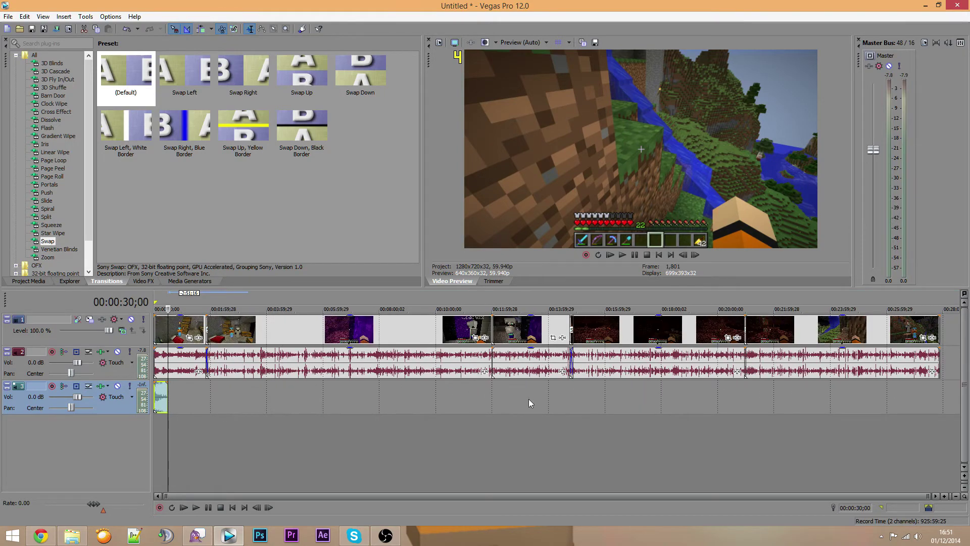
Play the start of the timeline to check the music's loudness against the episode audio
{"action": "scroll", "coordinate": [179, 401], "scroll_direction": "up", "scroll_amount": 8}
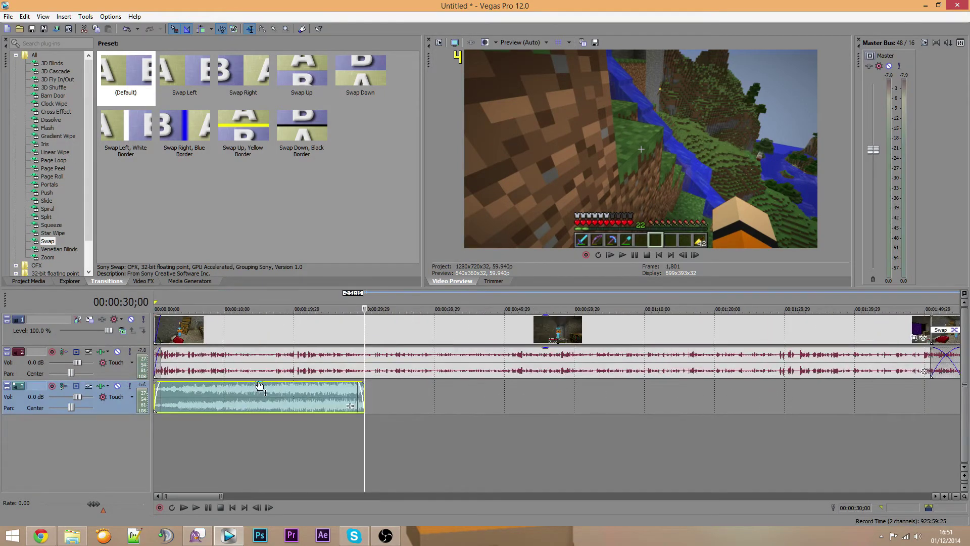
{"action": "mouse_move", "coordinate": [260, 386]}
{"action": "left_mouse_down"}
{"action": "mouse_move", "coordinate": [254, 415]}
{"action": "mouse_move", "coordinate": [259, 380]}
{"action": "left_mouse_up"}
{"action": "left_click", "coordinate": [154, 426]}
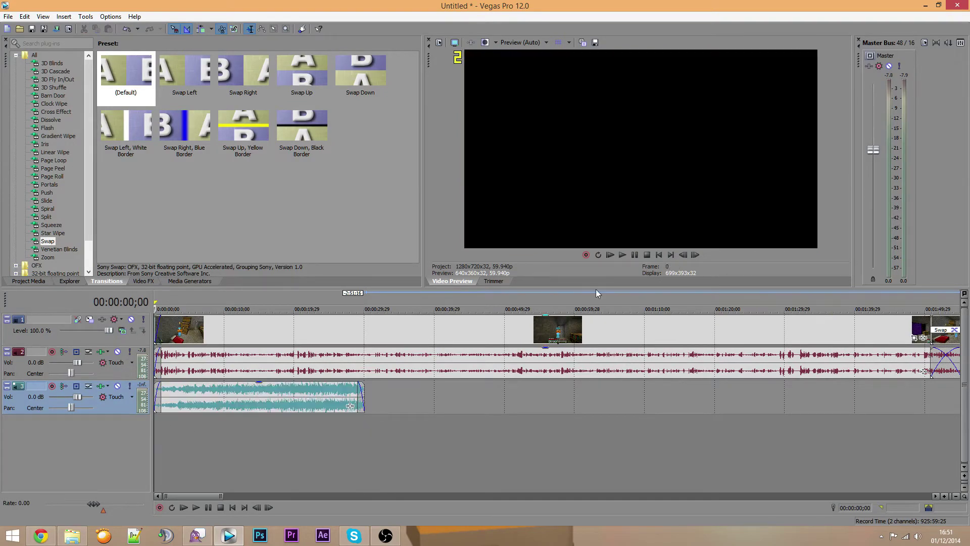
{"action": "left_click", "coordinate": [622, 256]}
{"action": "left_click", "coordinate": [634, 255]}
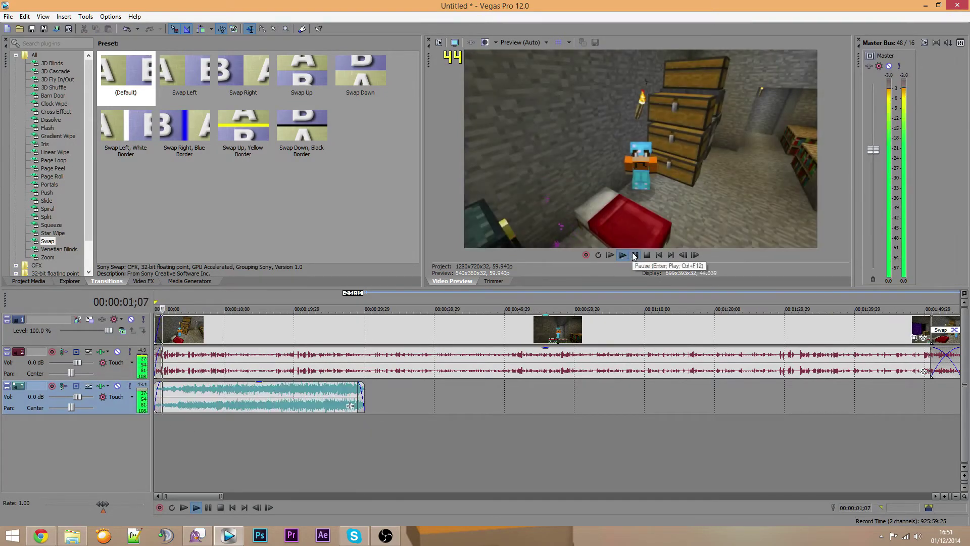
Lower the music clip's gain to about -35.7 dB, previewing the mix, and return the playhead to the start of the timeline
{"action": "left_click_drag", "start_coordinate": [262, 384], "coordinate": [263, 419]}
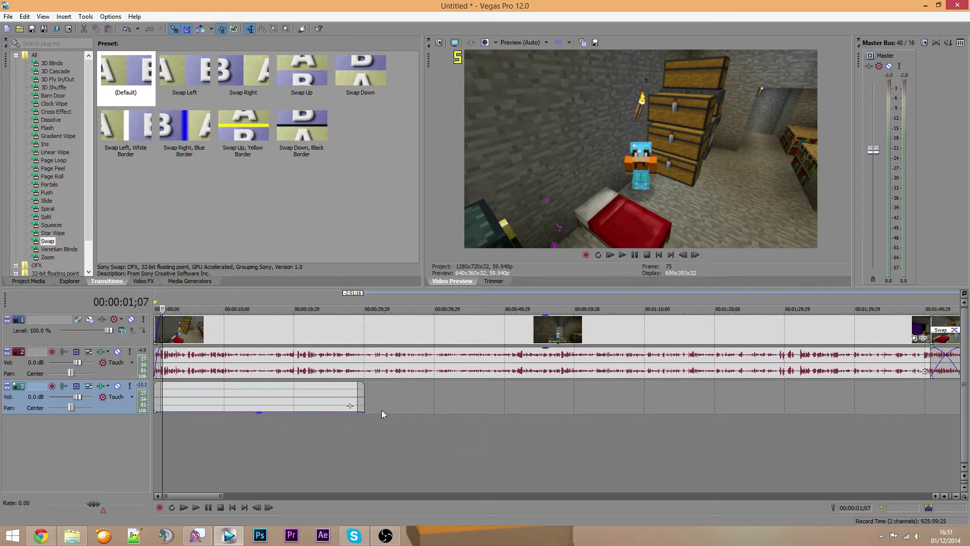
{"action": "left_click_drag", "start_coordinate": [264, 412], "coordinate": [265, 406]}
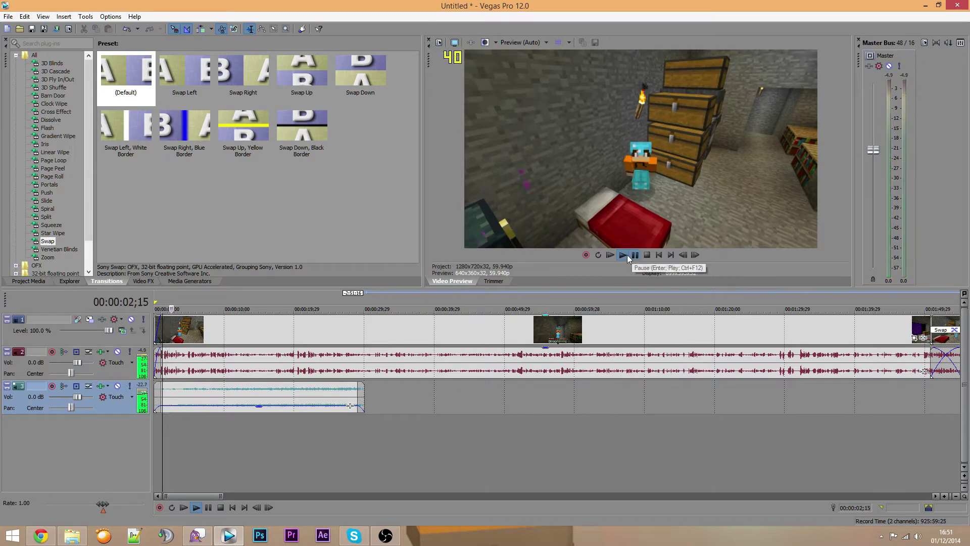
{"action": "left_click_drag", "start_coordinate": [263, 406], "coordinate": [264, 409]}
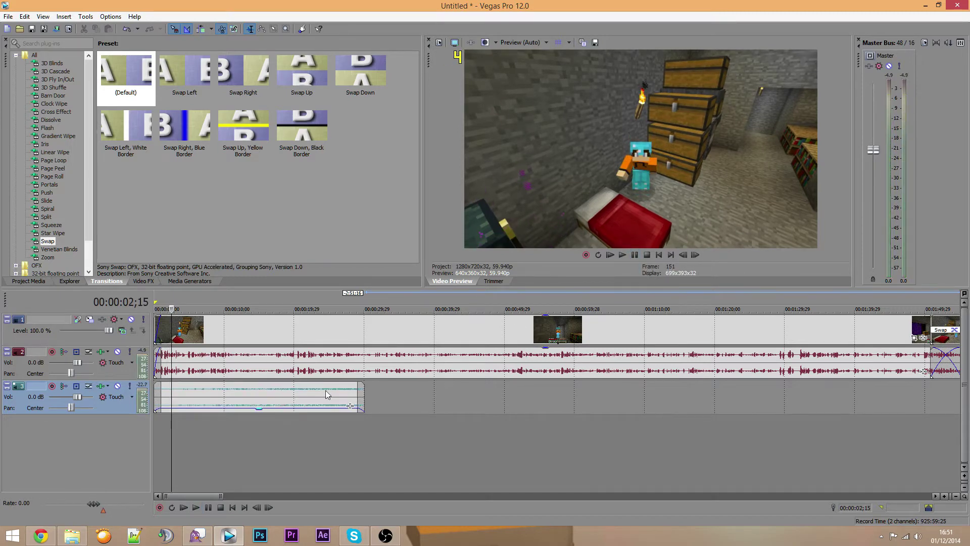
{"action": "left_click", "coordinate": [623, 254]}
{"action": "left_click", "coordinate": [635, 255]}
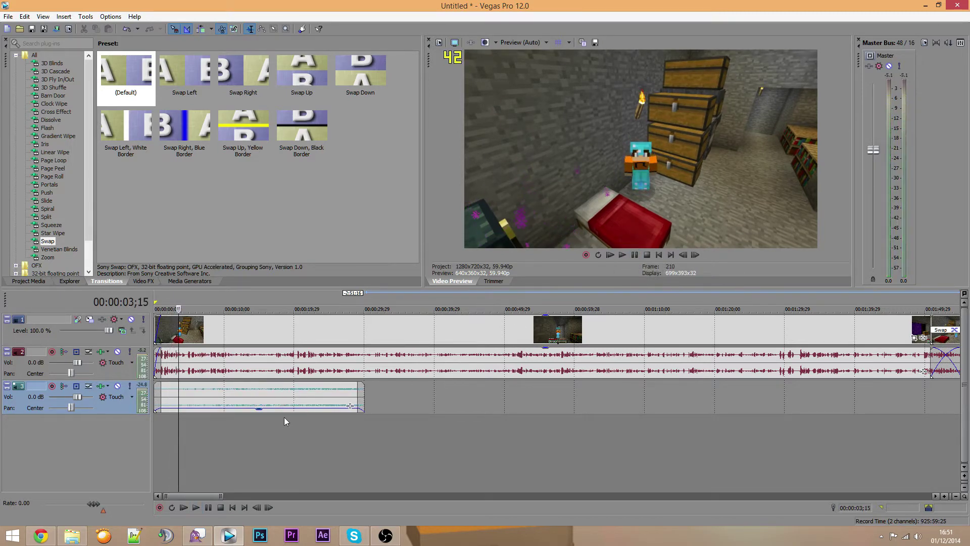
{"action": "left_click_drag", "start_coordinate": [281, 414], "coordinate": [273, 417]}
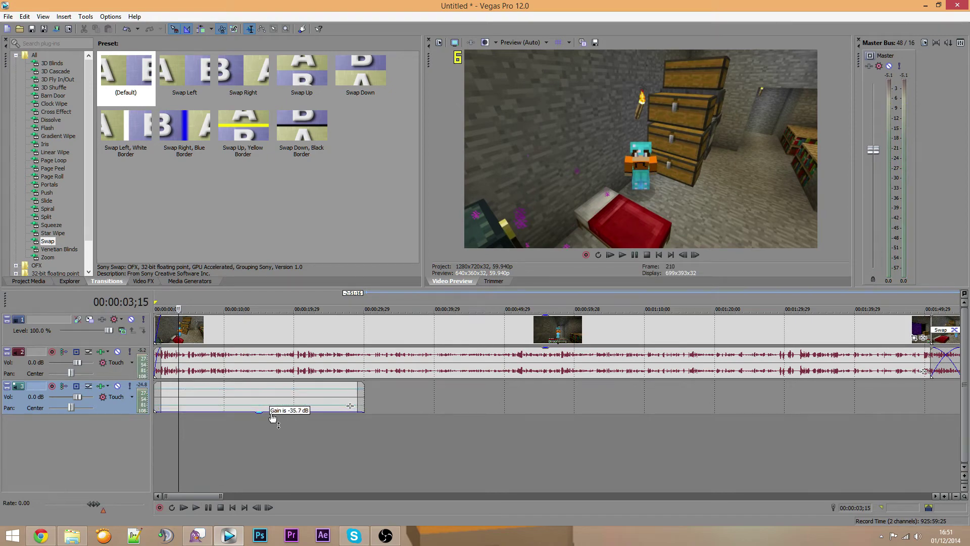
{"action": "left_click_drag", "start_coordinate": [179, 431], "coordinate": [154, 429]}
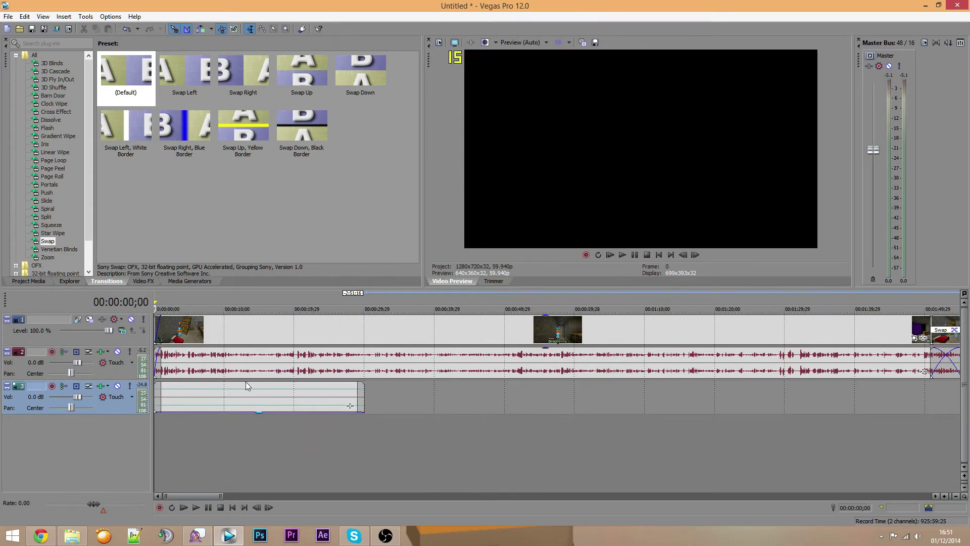
Browse the list of available video effects
{"action": "scroll", "coordinate": [283, 397], "scroll_direction": "down", "scroll_amount": 10}
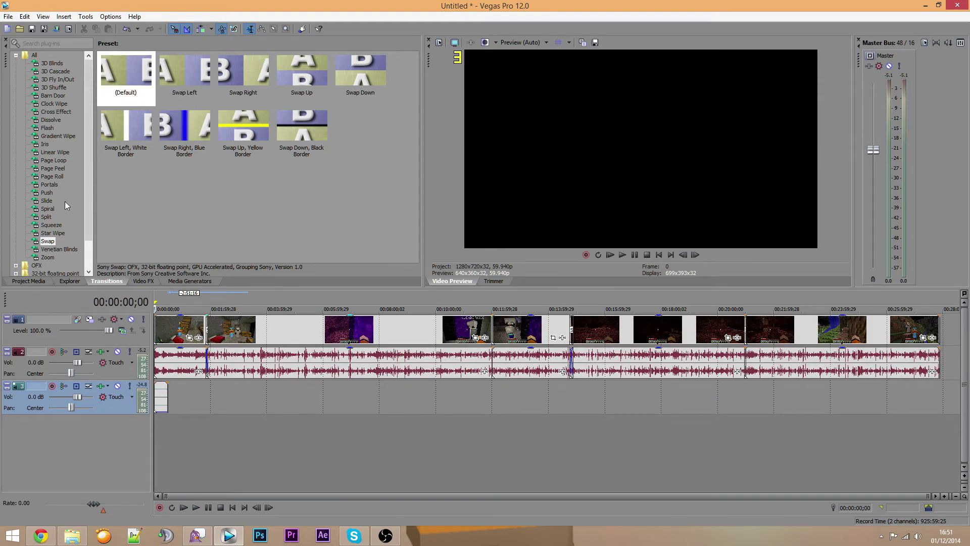
{"action": "left_click", "coordinate": [144, 281]}
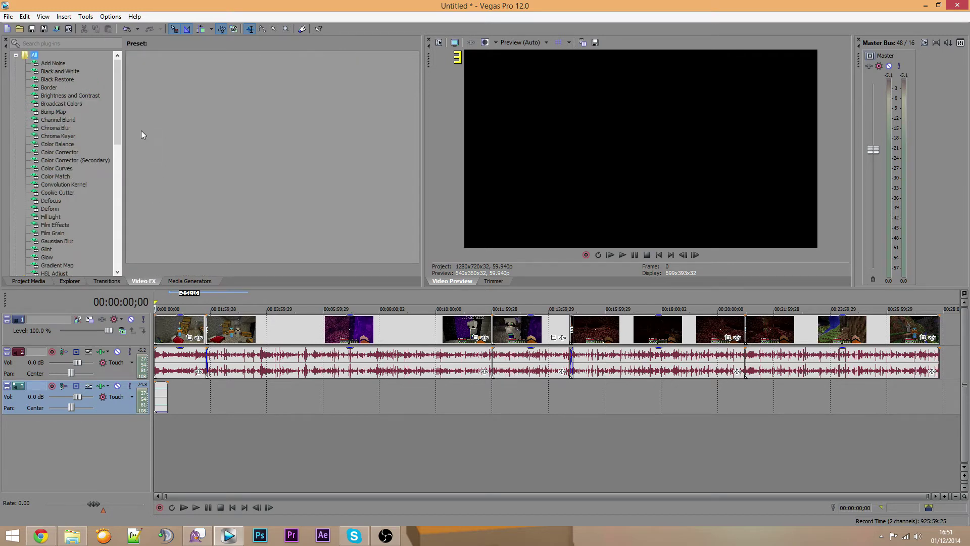
{"action": "scroll", "coordinate": [106, 160], "scroll_direction": "down", "scroll_amount": 6}
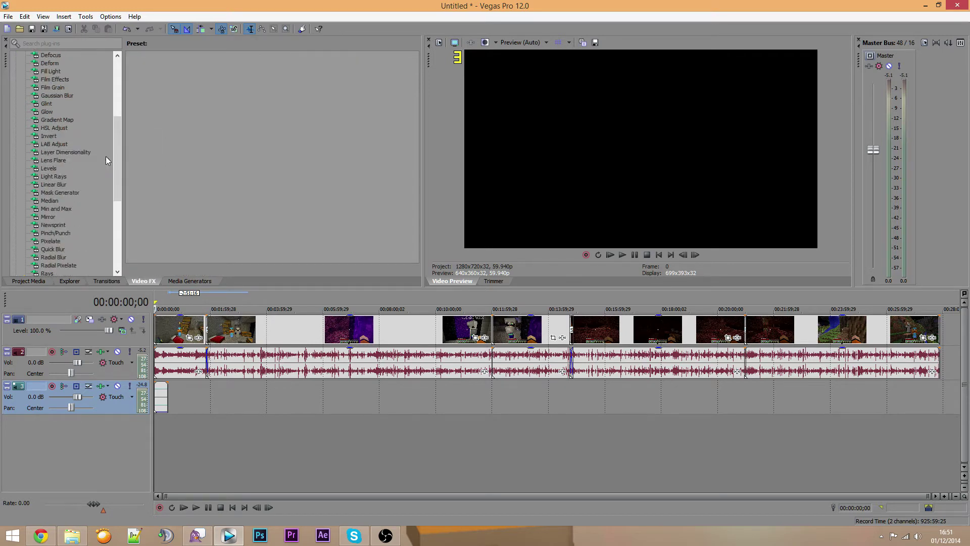
{"action": "scroll", "coordinate": [104, 154], "scroll_direction": "down", "scroll_amount": 4}
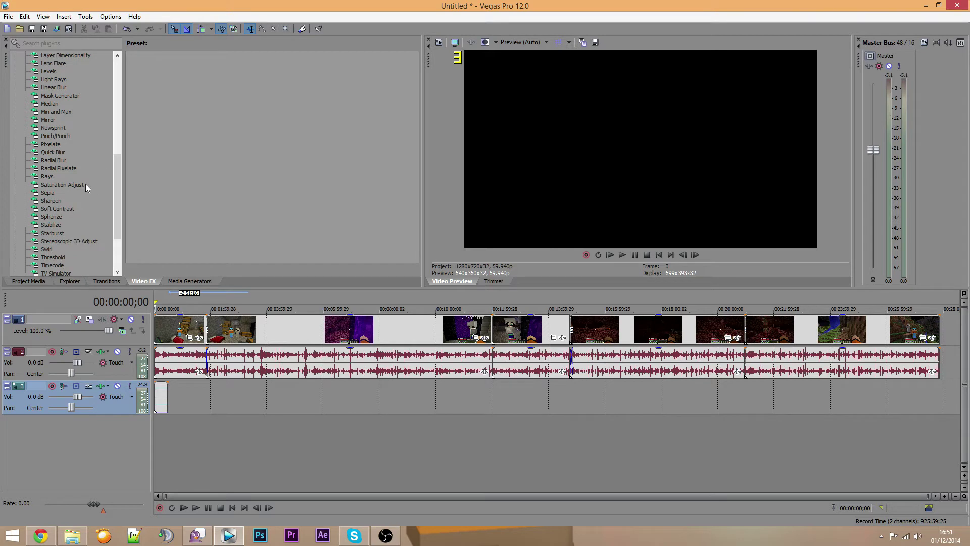
{"action": "scroll", "coordinate": [67, 229], "scroll_direction": "up", "scroll_amount": 10}
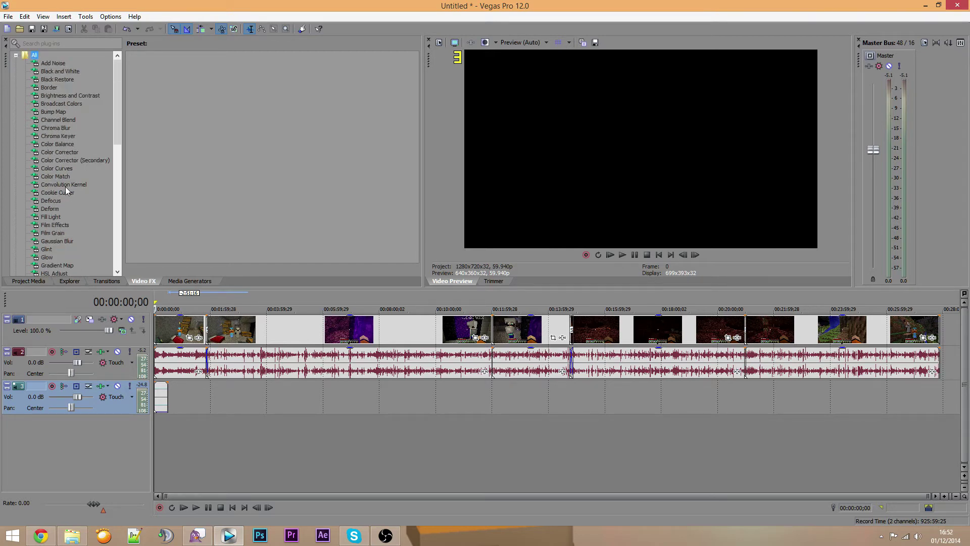
{"action": "scroll", "coordinate": [78, 177], "scroll_direction": "down", "scroll_amount": 7}
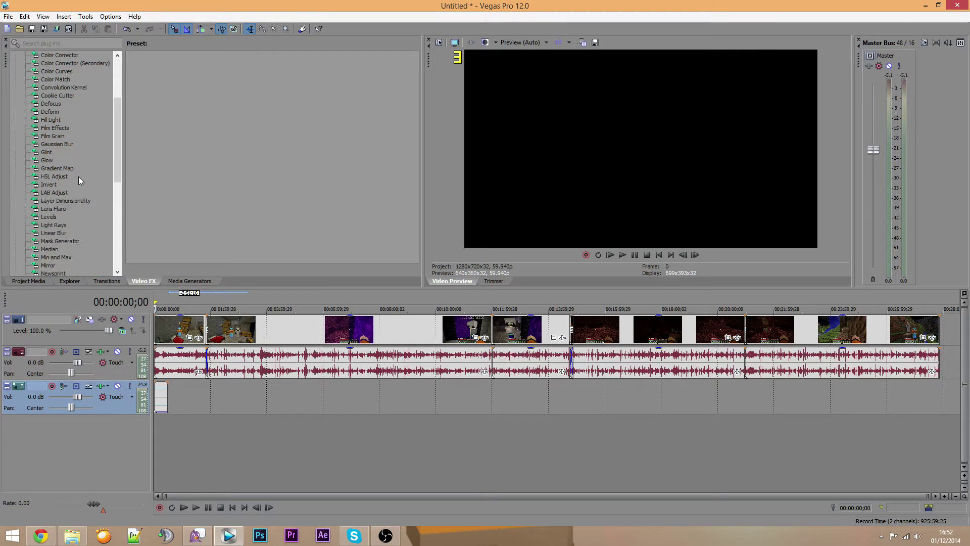
{"action": "scroll", "coordinate": [78, 178], "scroll_direction": "down", "scroll_amount": 2}
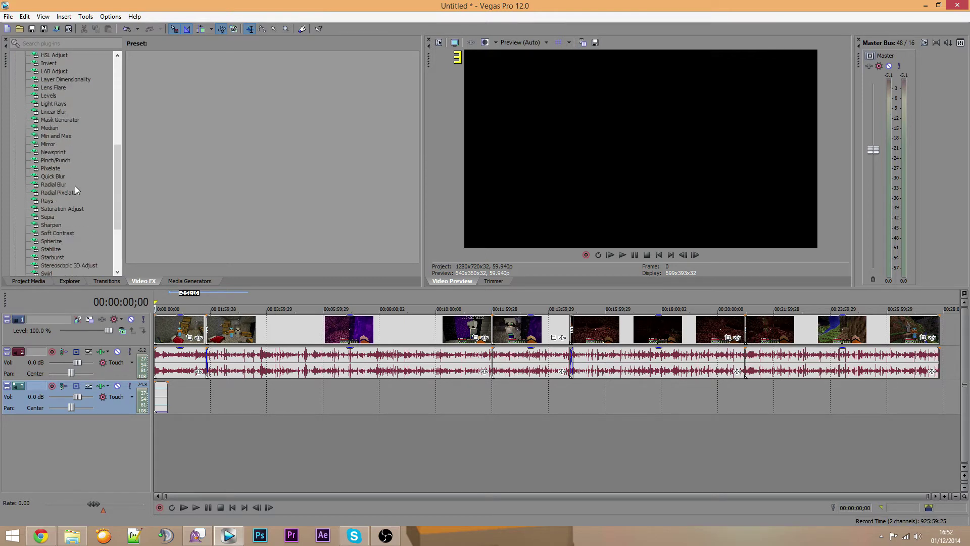
{"action": "scroll", "coordinate": [75, 186], "scroll_direction": "down", "scroll_amount": 4}
{"action": "scroll", "coordinate": [75, 186], "scroll_direction": "up", "scroll_amount": 5}
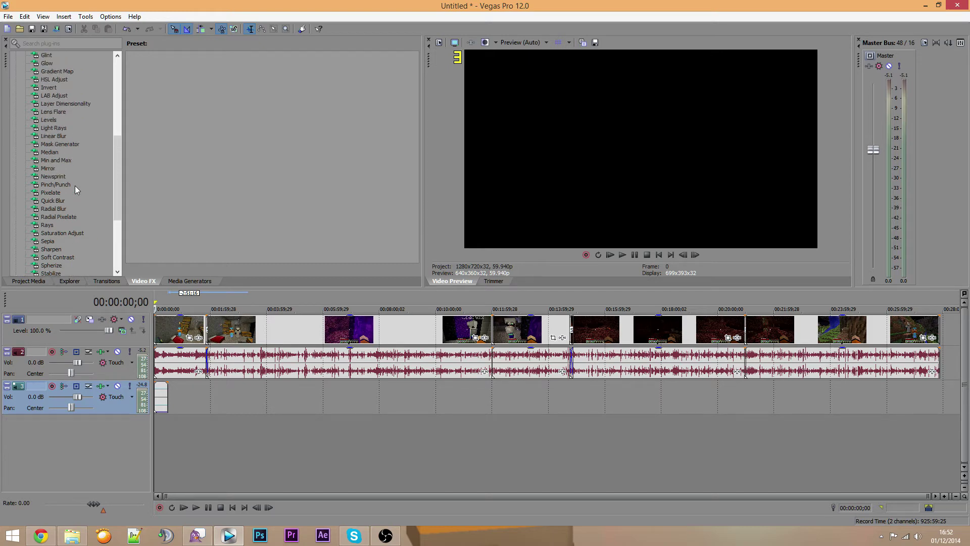
{"action": "scroll", "coordinate": [75, 186], "scroll_direction": "up", "scroll_amount": 1}
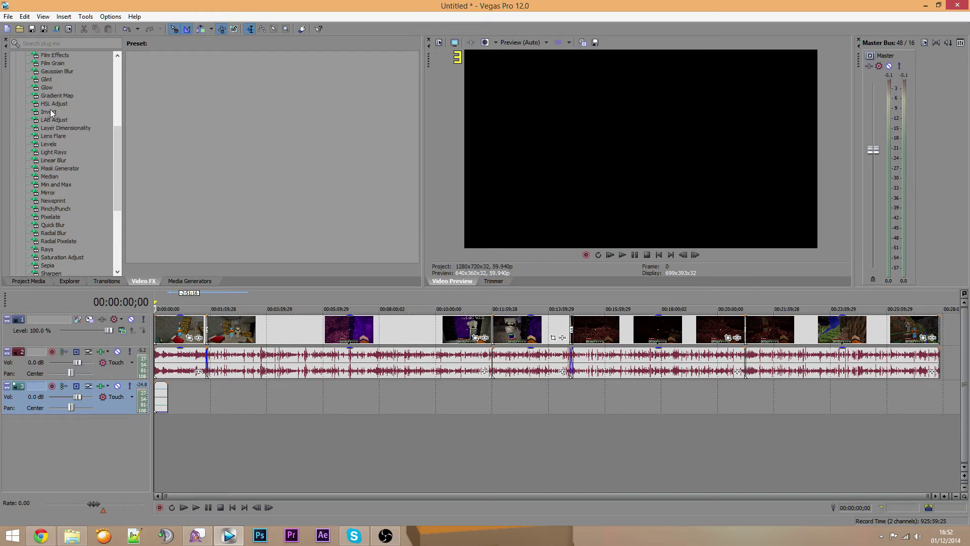
Apply the Levels effect with the Nether preset to the second video clip at about 00:05:34;14
{"action": "left_click", "coordinate": [55, 142]}
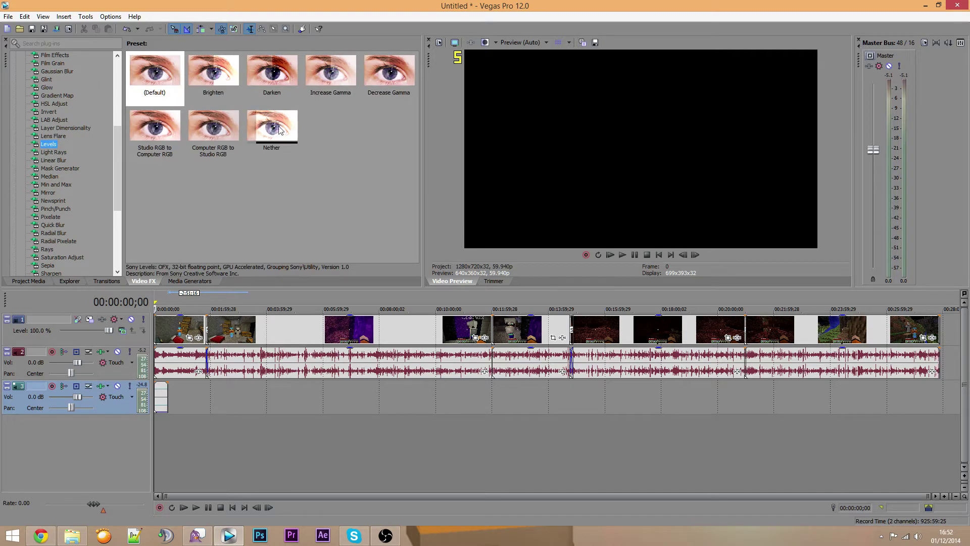
{"action": "left_click", "coordinate": [271, 129]}
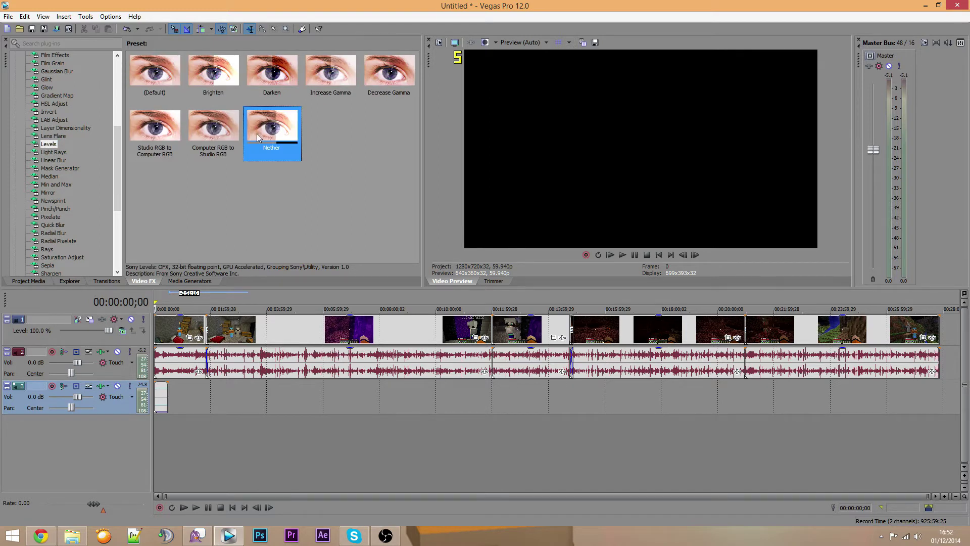
{"action": "left_click", "coordinate": [311, 385]}
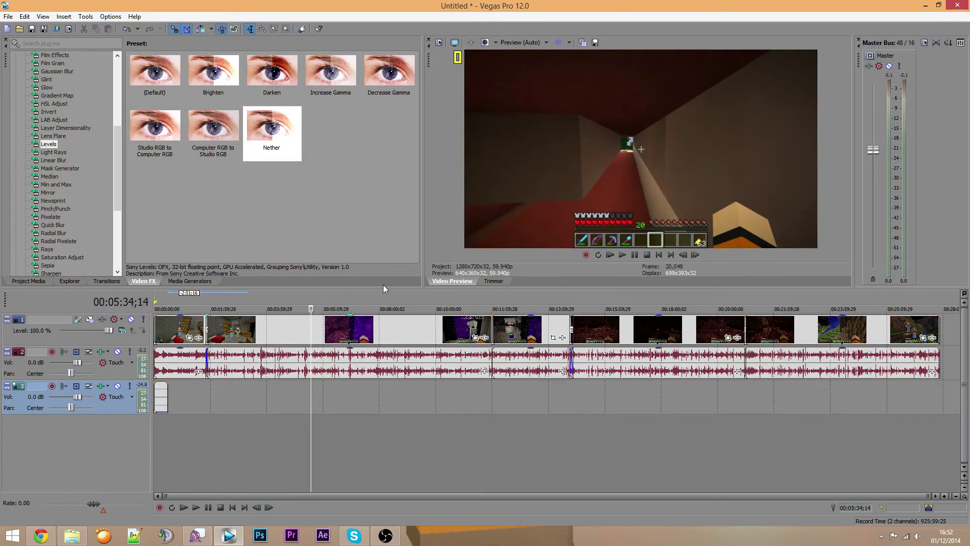
{"action": "left_click", "coordinate": [163, 84]}
{"action": "left_click", "coordinate": [278, 149]}
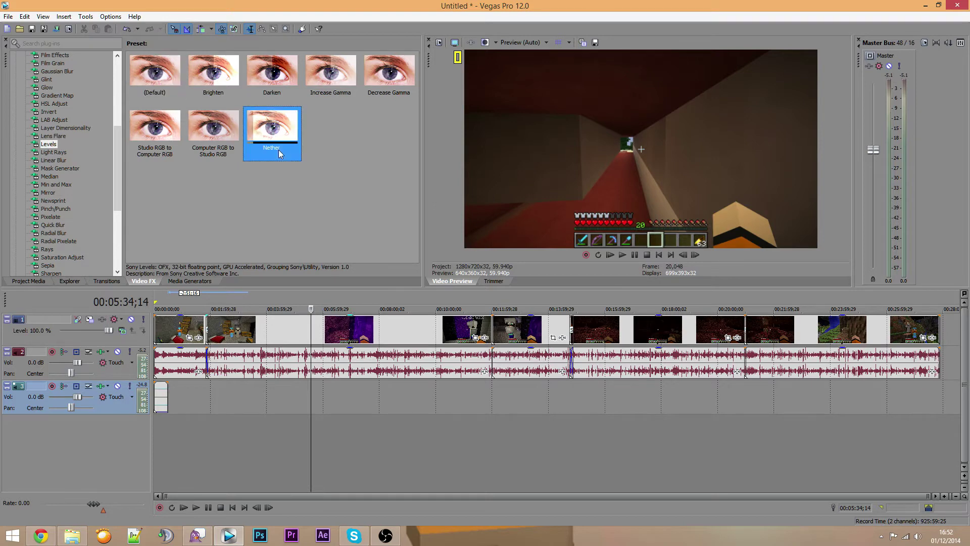
{"action": "left_click_drag", "start_coordinate": [282, 127], "coordinate": [300, 329]}
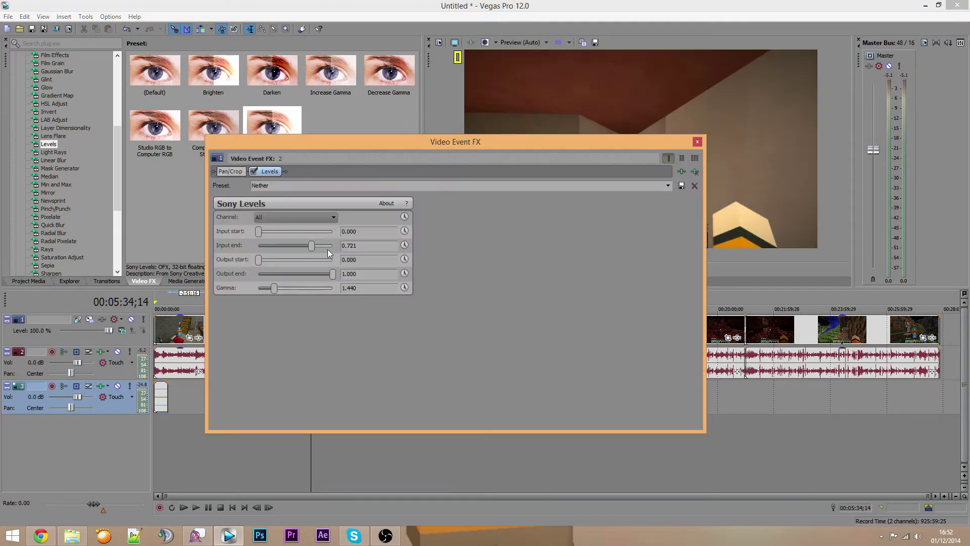
{"action": "left_click_drag", "start_coordinate": [437, 147], "coordinate": [410, 284]}
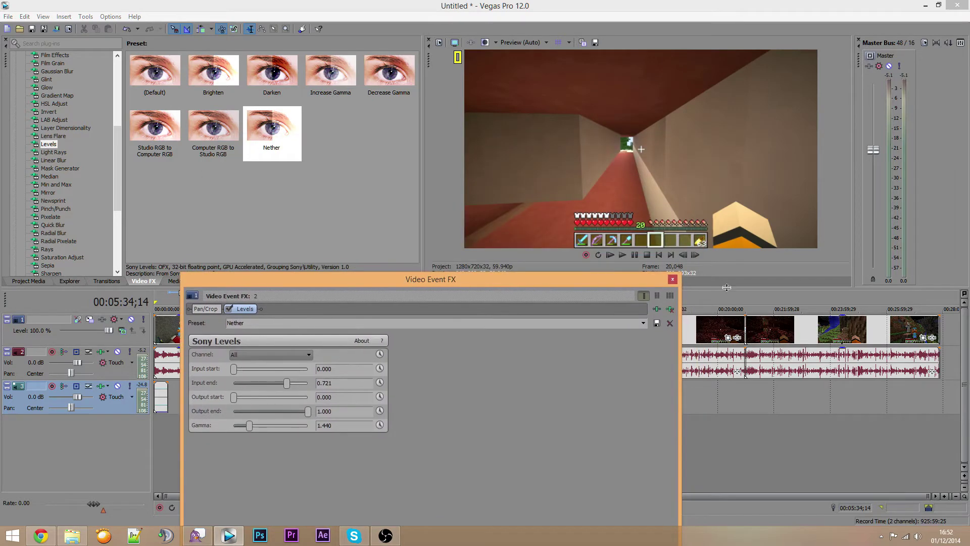
{"action": "left_click", "coordinate": [674, 280]}
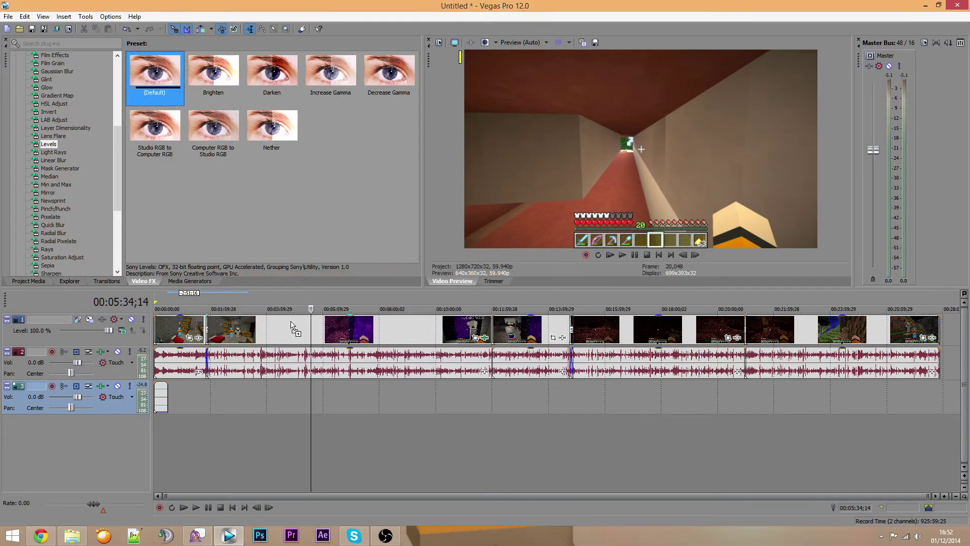
Add a second Levels effect with the default preset to the second clip, and remove both Levels effects from its chain
{"action": "left_click_drag", "start_coordinate": [293, 327], "coordinate": [293, 327]}
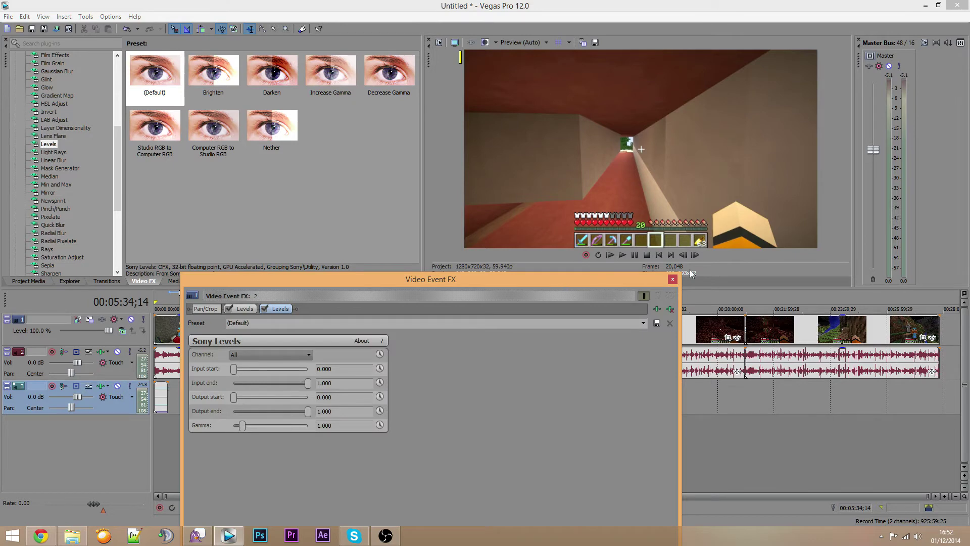
{"action": "left_click", "coordinate": [672, 279]}
{"action": "left_click", "coordinate": [484, 337]}
{"action": "left_click", "coordinate": [669, 310]}
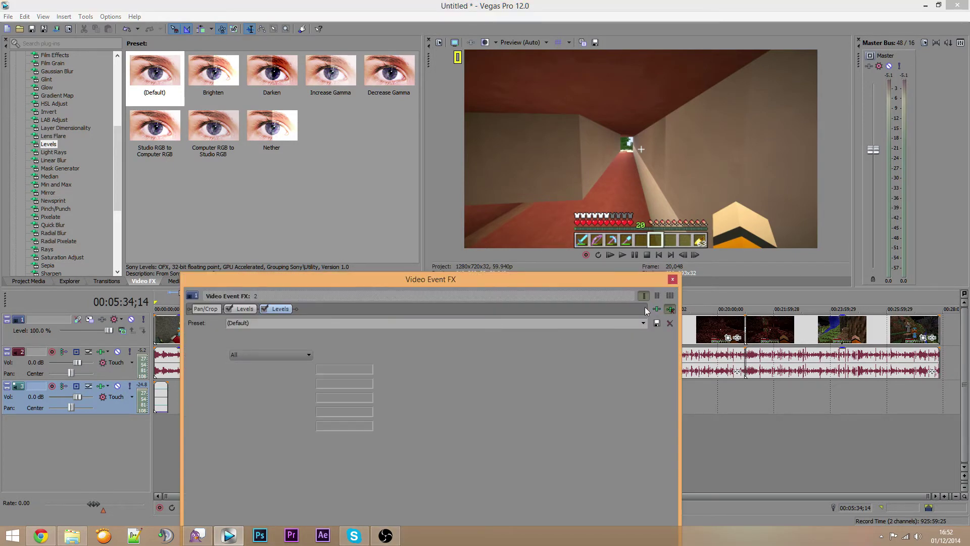
{"action": "left_click", "coordinate": [671, 309]}
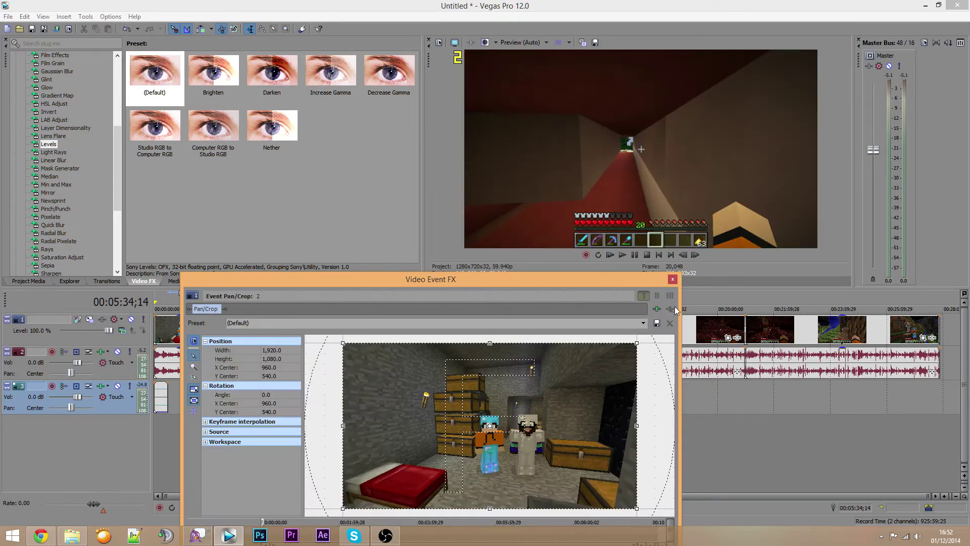
{"action": "left_click", "coordinate": [673, 280]}
Check the first video clip's effects chain and Pan/Crop window without adding any plug-in
{"action": "left_click", "coordinate": [182, 329]}
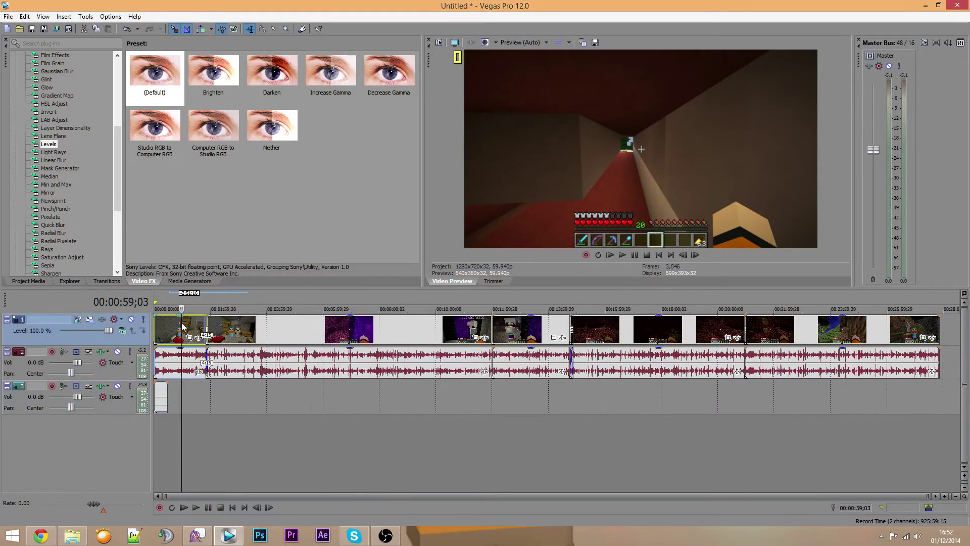
{"action": "left_click", "coordinate": [200, 337]}
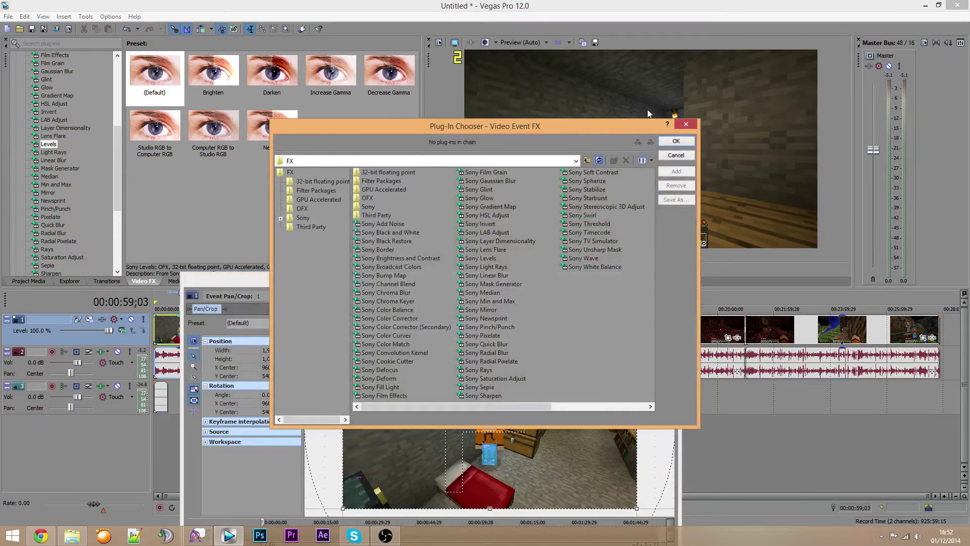
{"action": "left_click", "coordinate": [676, 141]}
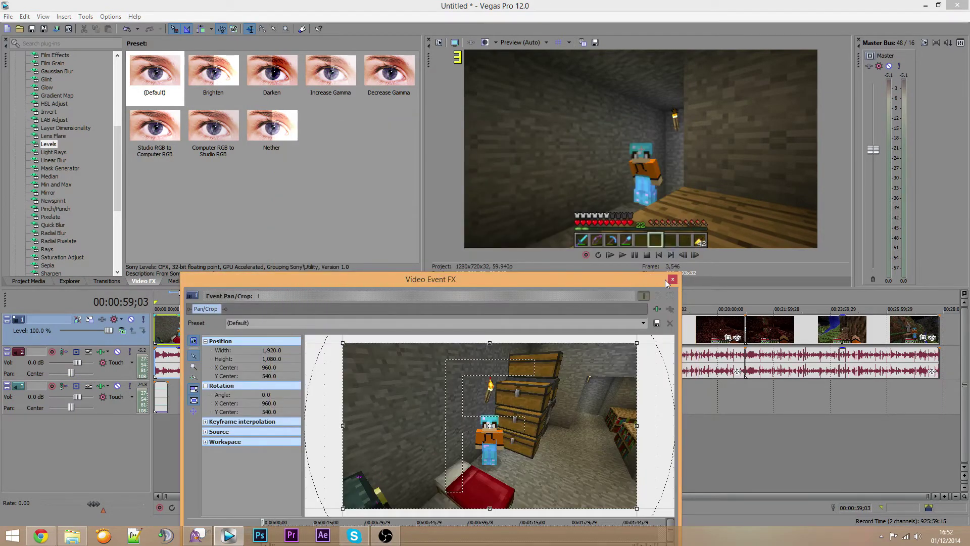
{"action": "left_click", "coordinate": [672, 279]}
Apply the Levels effect with the default preset to the second video clip at about 00:08:11;16
{"action": "left_click", "coordinate": [384, 325]}
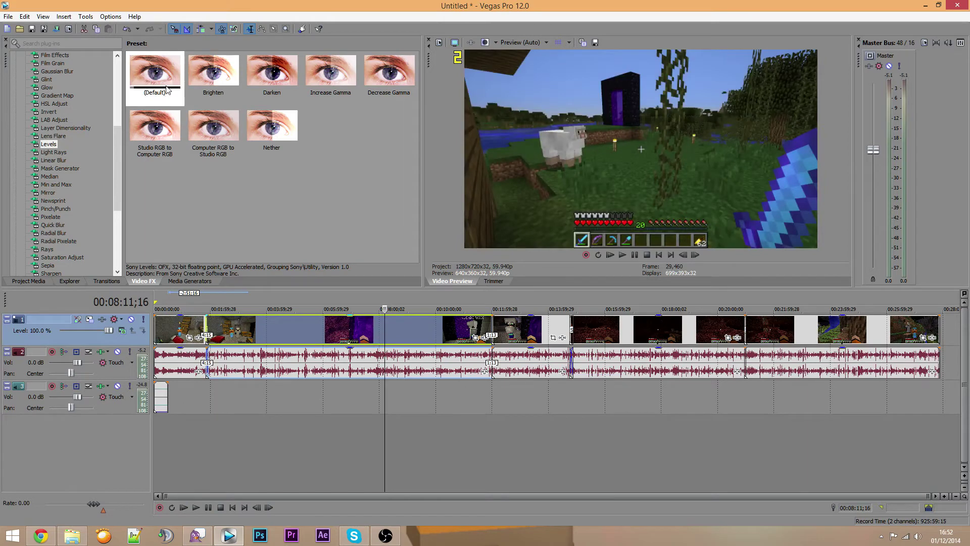
{"action": "left_click_drag", "start_coordinate": [168, 90], "coordinate": [460, 343]}
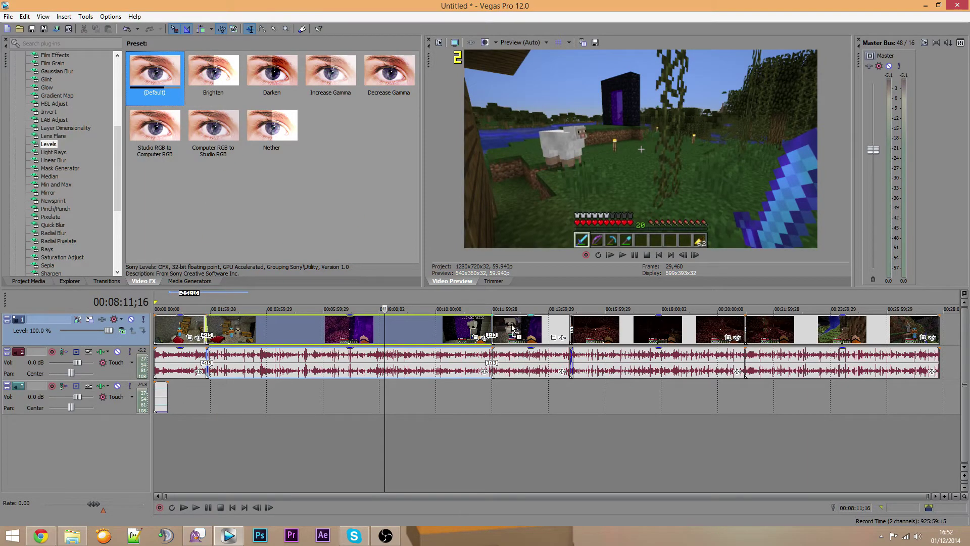
{"action": "left_click_drag", "start_coordinate": [308, 323], "coordinate": [308, 322]}
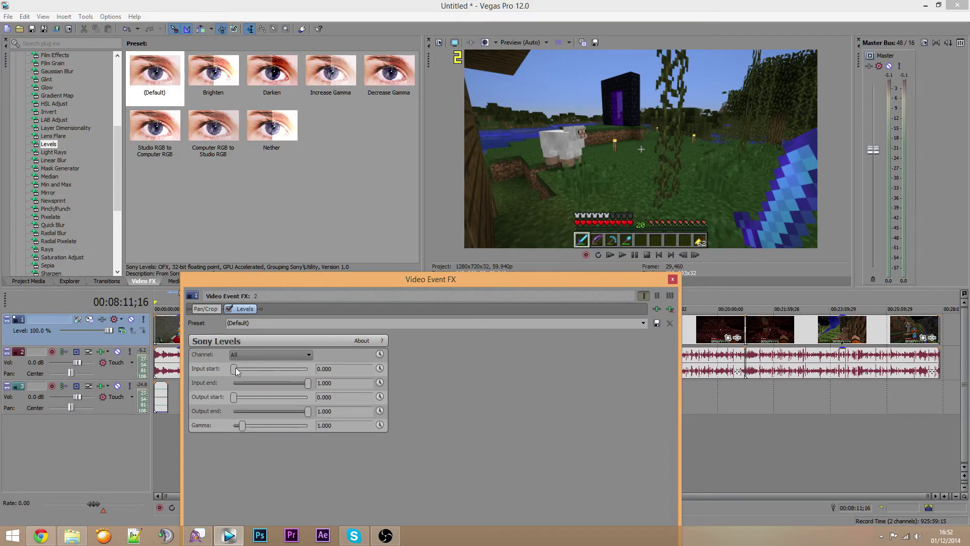
Try different Levels adjustments on the second clip, ending with input start at 0.068 and gamma at 2.740
{"action": "mouse_move", "coordinate": [238, 401]}
{"action": "left_mouse_down"}
{"action": "mouse_move", "coordinate": [247, 398]}
{"action": "mouse_move", "coordinate": [227, 402]}
{"action": "left_mouse_up"}
{"action": "left_click", "coordinate": [283, 382]}
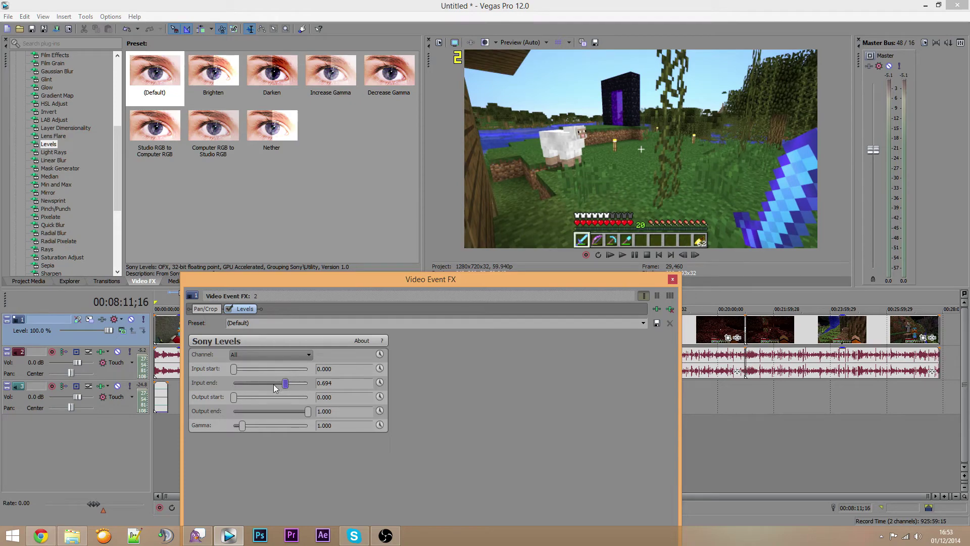
{"action": "left_click", "coordinate": [275, 384]}
{"action": "left_click_drag", "start_coordinate": [279, 385], "coordinate": [332, 389]}
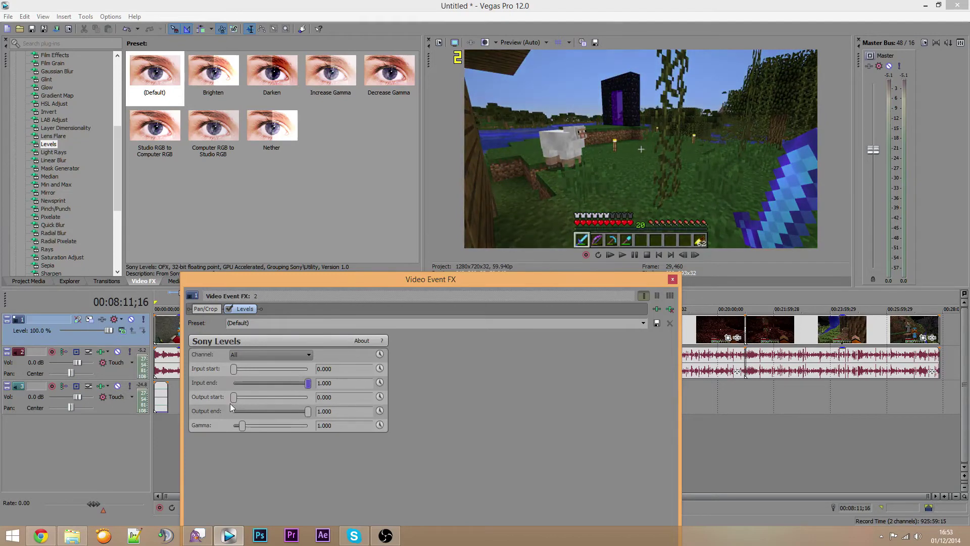
{"action": "left_click_drag", "start_coordinate": [241, 426], "coordinate": [250, 397]}
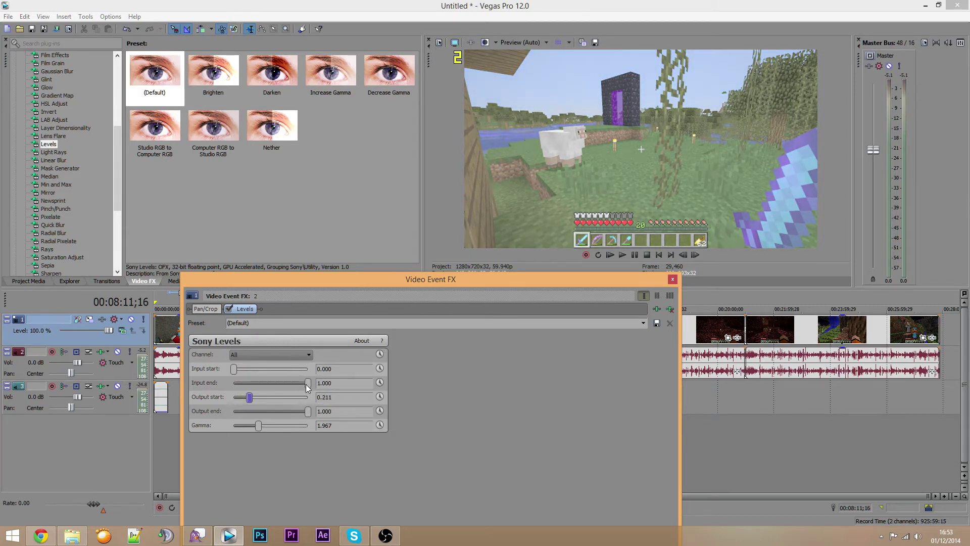
{"action": "mouse_move", "coordinate": [306, 385]}
{"action": "left_mouse_down"}
{"action": "mouse_move", "coordinate": [275, 377]}
{"action": "mouse_move", "coordinate": [319, 379]}
{"action": "left_mouse_up"}
{"action": "mouse_move", "coordinate": [236, 370]}
{"action": "left_mouse_down"}
{"action": "mouse_move", "coordinate": [246, 373]}
{"action": "mouse_move", "coordinate": [233, 397]}
{"action": "mouse_move", "coordinate": [239, 373]}
{"action": "left_mouse_up"}
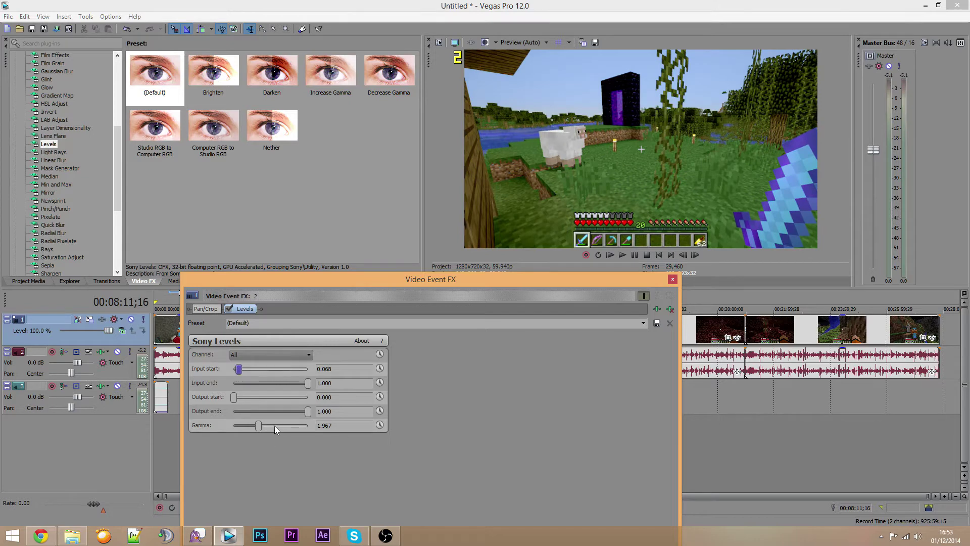
{"action": "left_click_drag", "start_coordinate": [259, 426], "coordinate": [272, 427]}
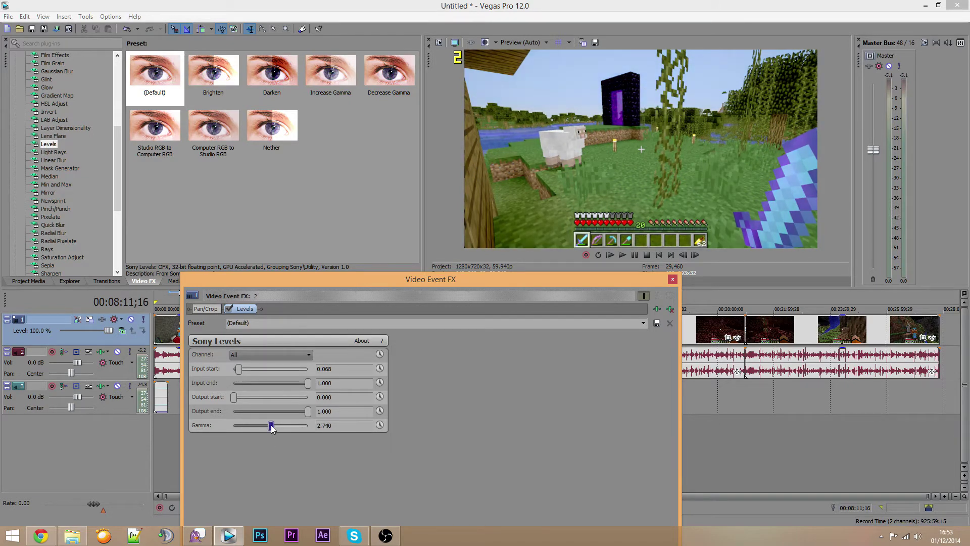
{"action": "left_click", "coordinate": [673, 279]}
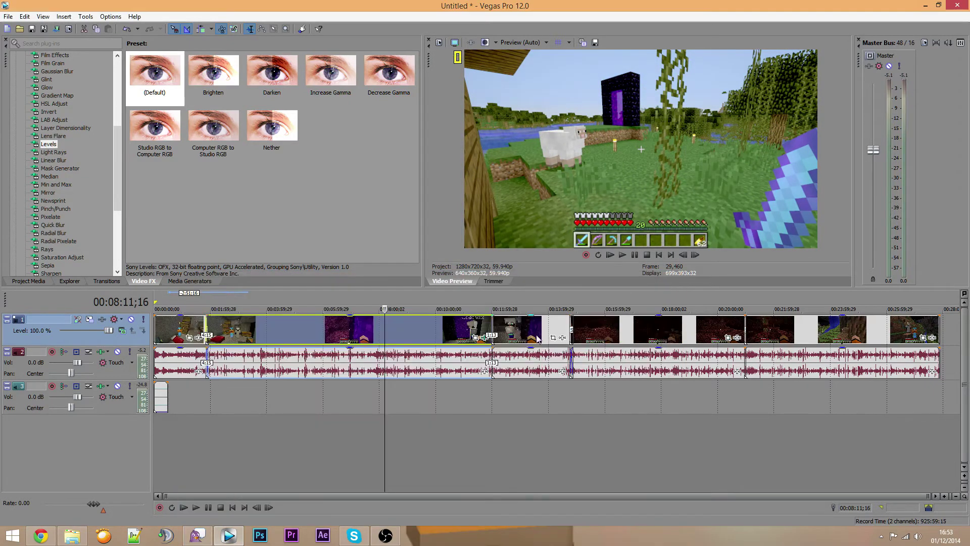
Remove the Levels effect from the second video clip's effects chain
{"action": "left_click", "coordinate": [485, 338]}
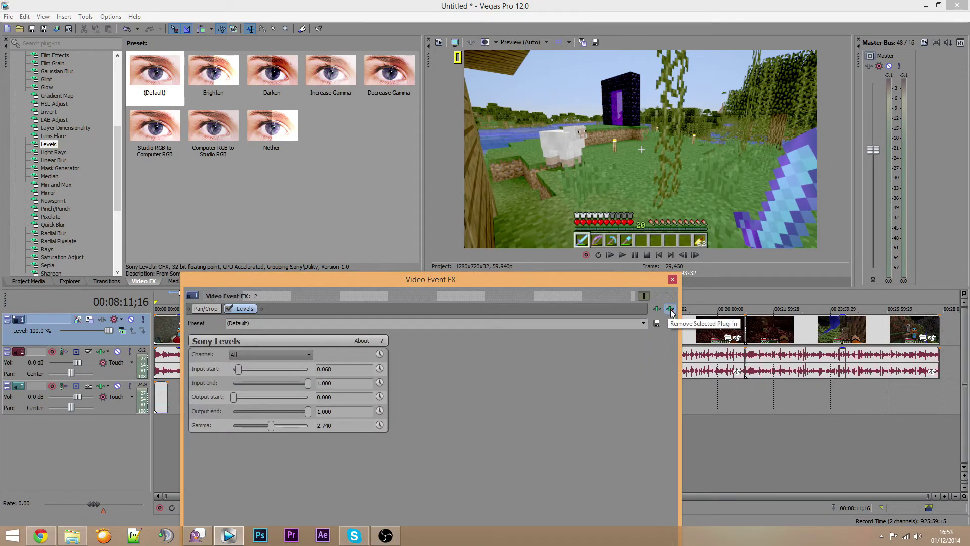
{"action": "left_click", "coordinate": [670, 309]}
{"action": "left_click", "coordinate": [672, 279]}
Apply the Levels effect with the Nether preset to the second video clip
{"action": "left_click_drag", "start_coordinate": [262, 140], "coordinate": [340, 323]}
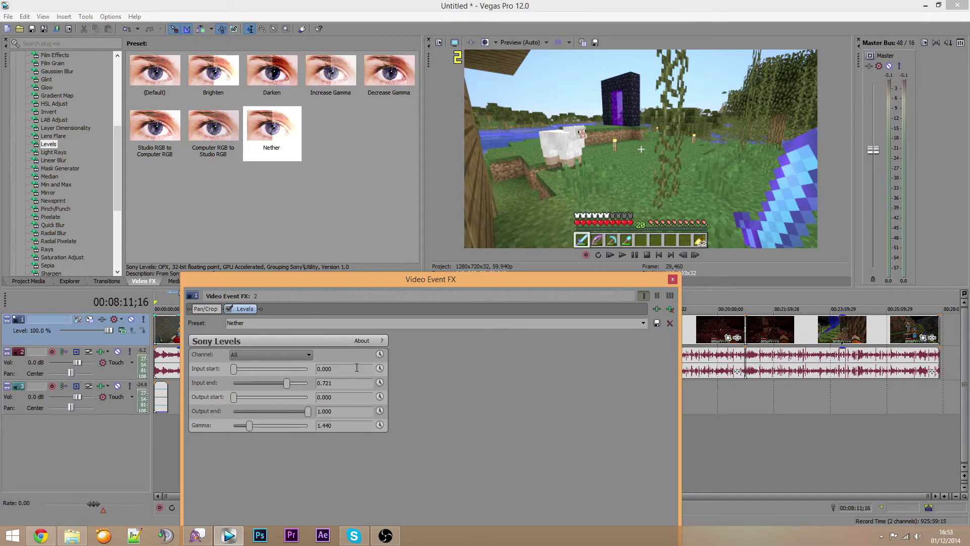
{"action": "left_click_drag", "start_coordinate": [526, 283], "coordinate": [541, 138]}
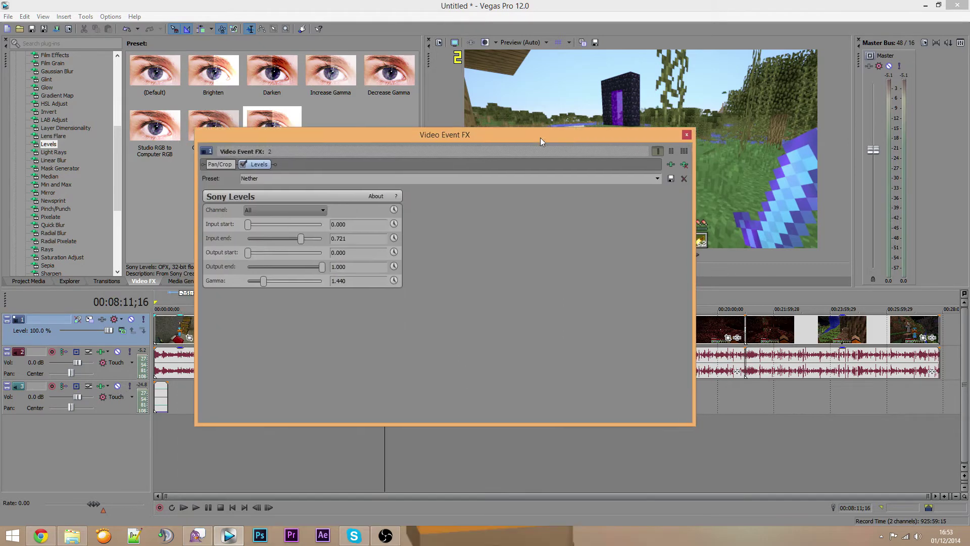
{"action": "left_click", "coordinate": [687, 134]}
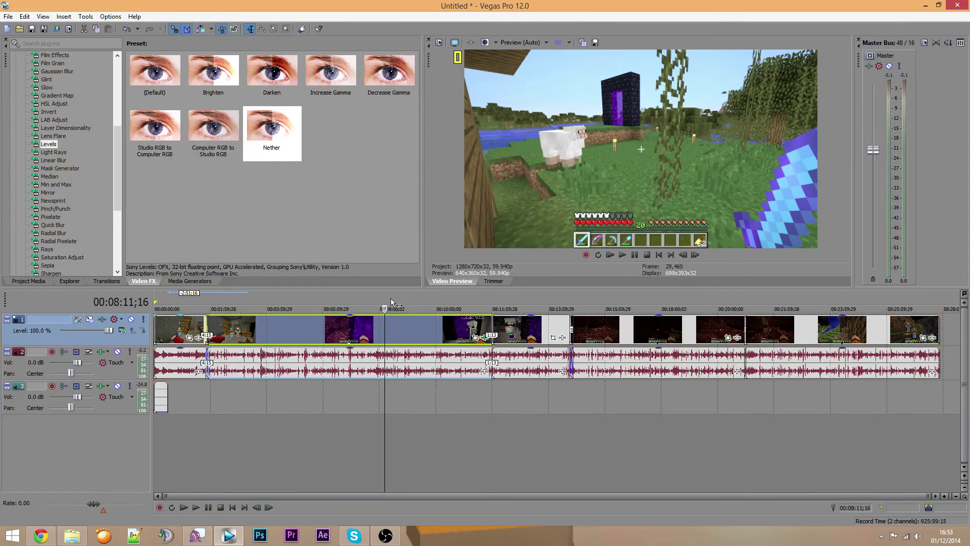
Apply the Levels effect with the Nether preset to the fourth video clip and preview it up to about 00:18:07;10
{"action": "left_click_drag", "start_coordinate": [385, 308], "coordinate": [613, 324]}
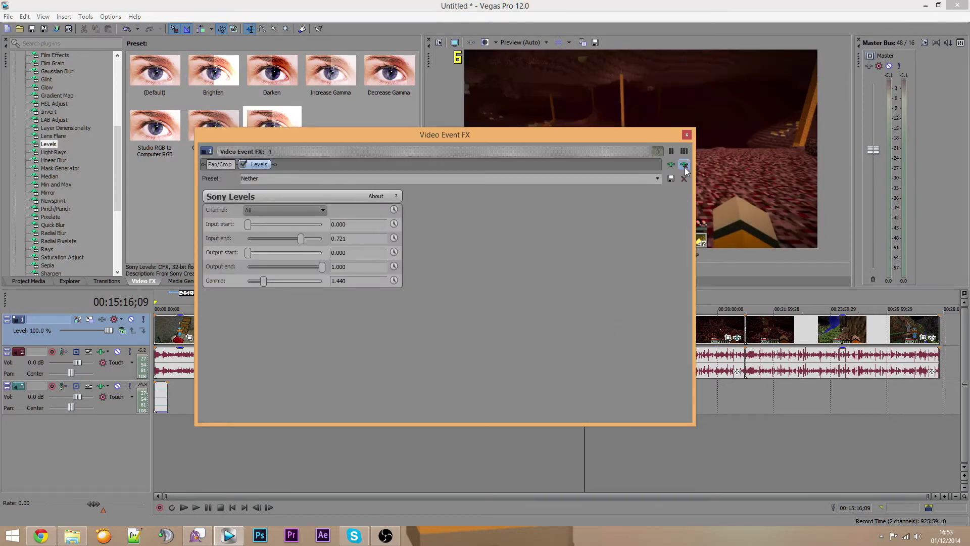
{"action": "left_click", "coordinate": [686, 135]}
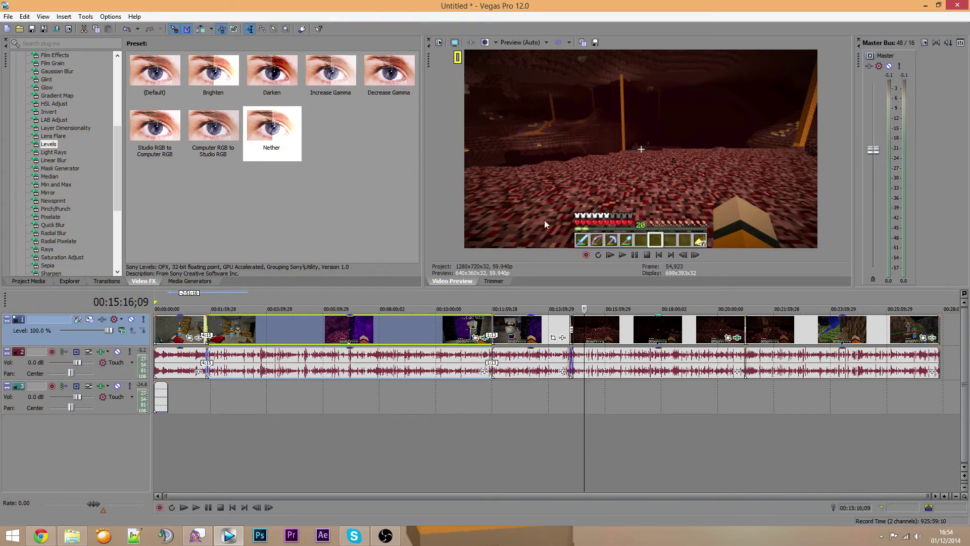
{"action": "left_click_drag", "start_coordinate": [584, 333], "coordinate": [662, 320]}
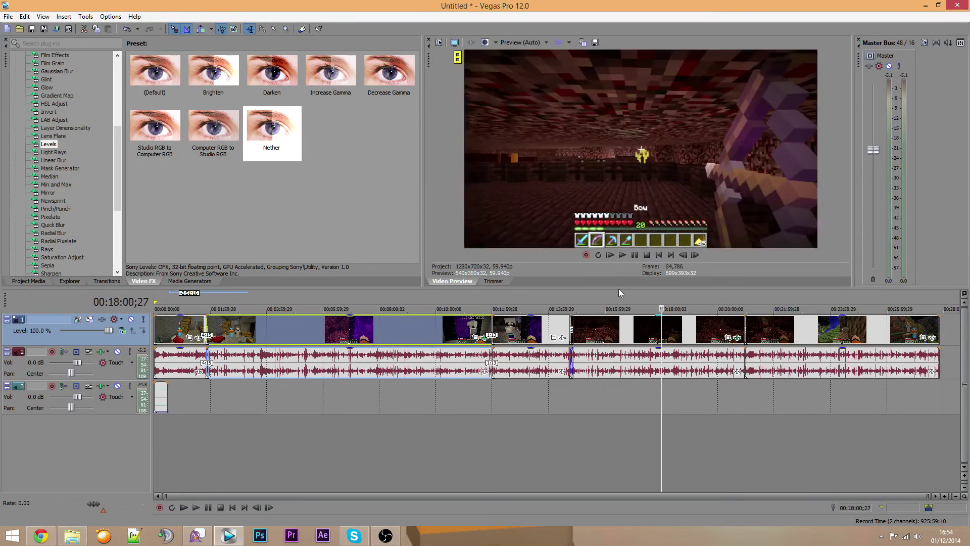
{"action": "left_click", "coordinate": [665, 329]}
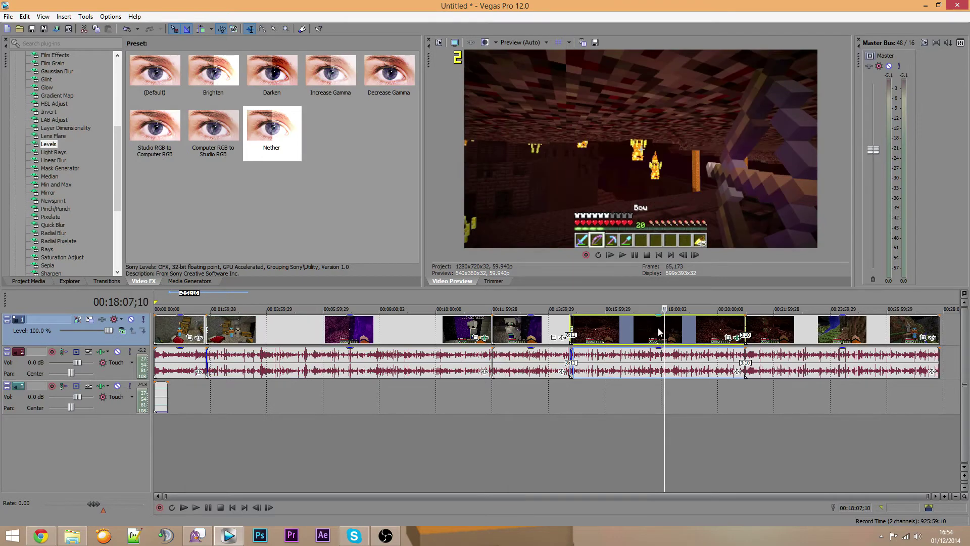
Return the cursor to the start of the timeline and display the project's media files
{"action": "left_click_drag", "start_coordinate": [663, 328], "coordinate": [152, 345]}
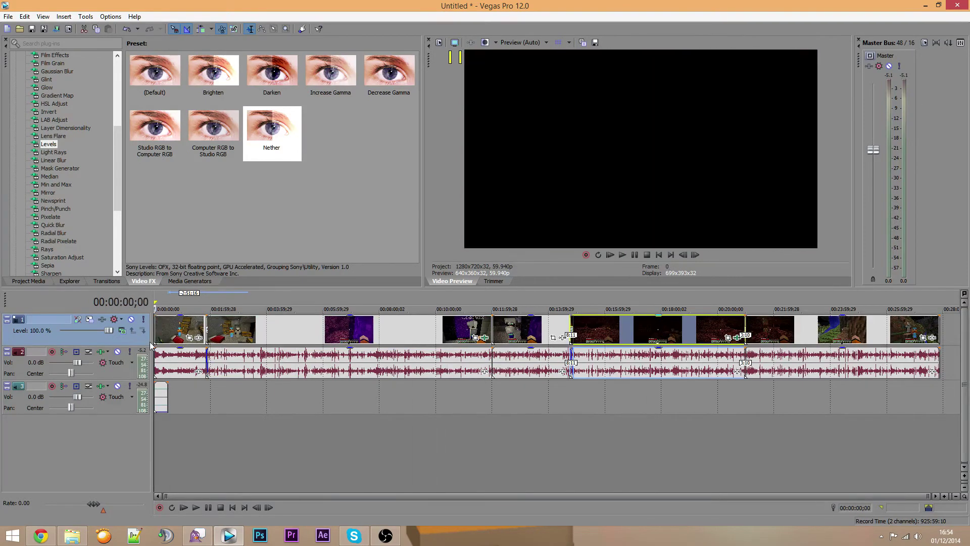
{"action": "left_click", "coordinate": [626, 400]}
{"action": "left_click", "coordinate": [562, 405]}
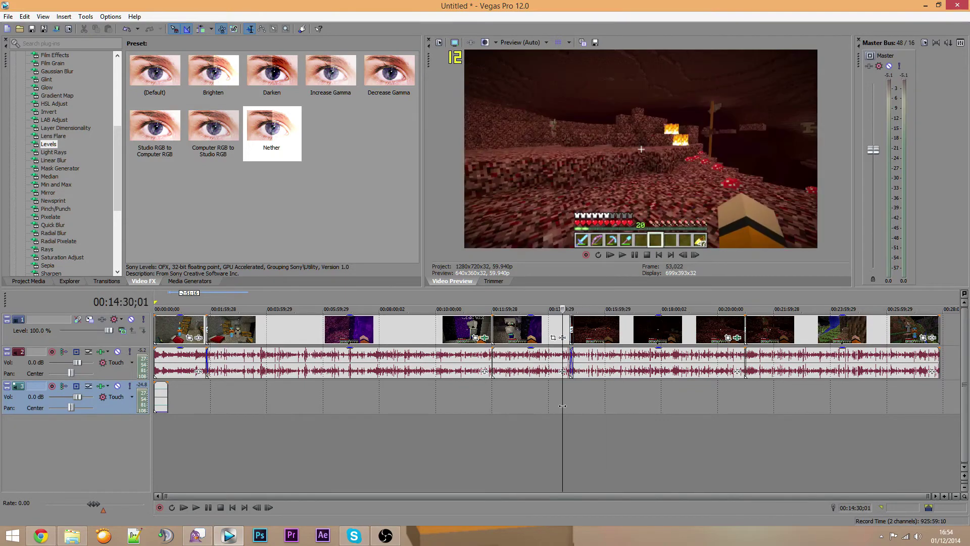
{"action": "left_click_drag", "start_coordinate": [563, 406], "coordinate": [90, 448]}
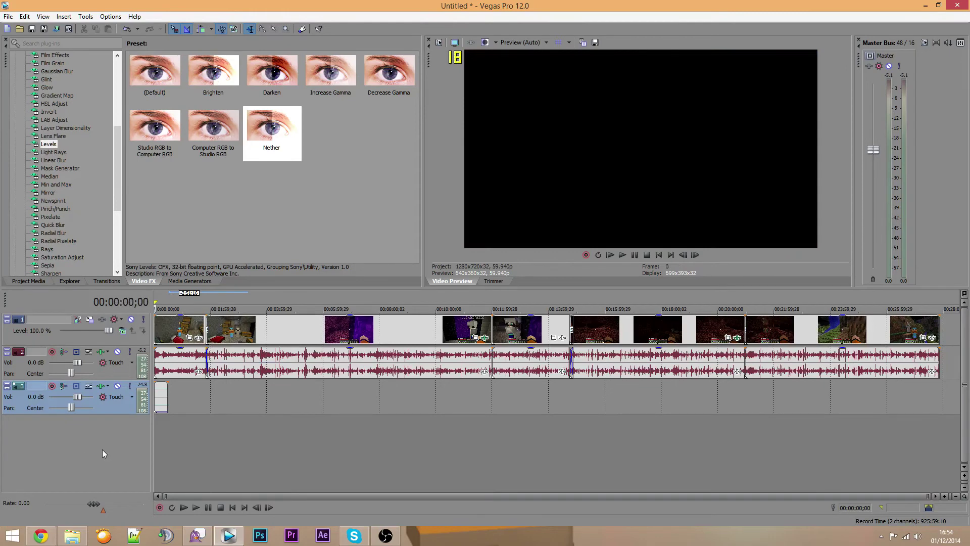
{"action": "scroll", "coordinate": [285, 432], "scroll_direction": "up", "scroll_amount": 4}
{"action": "scroll", "coordinate": [286, 415], "scroll_direction": "down", "scroll_amount": 4}
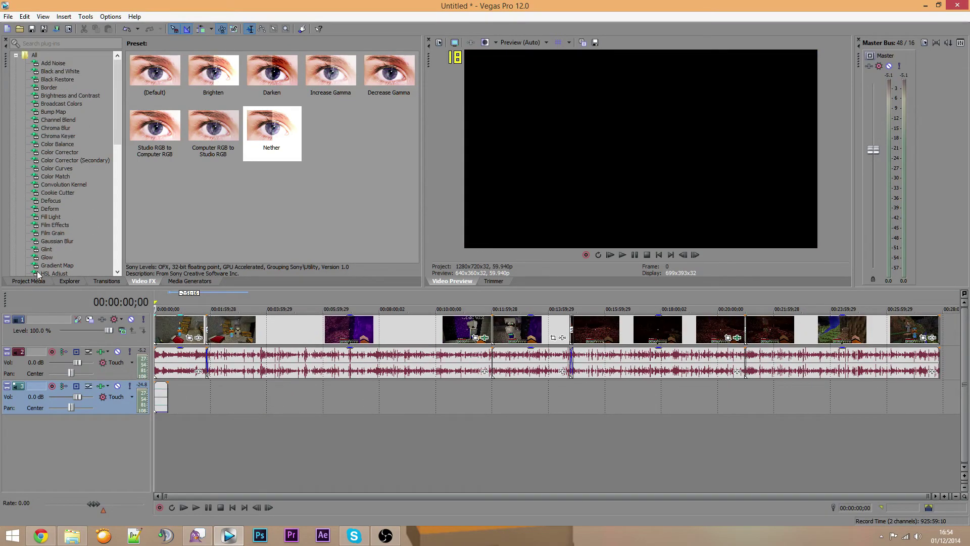
{"action": "left_click", "coordinate": [46, 277]}
{"action": "left_click_drag", "start_coordinate": [228, 162], "coordinate": [274, 193]}
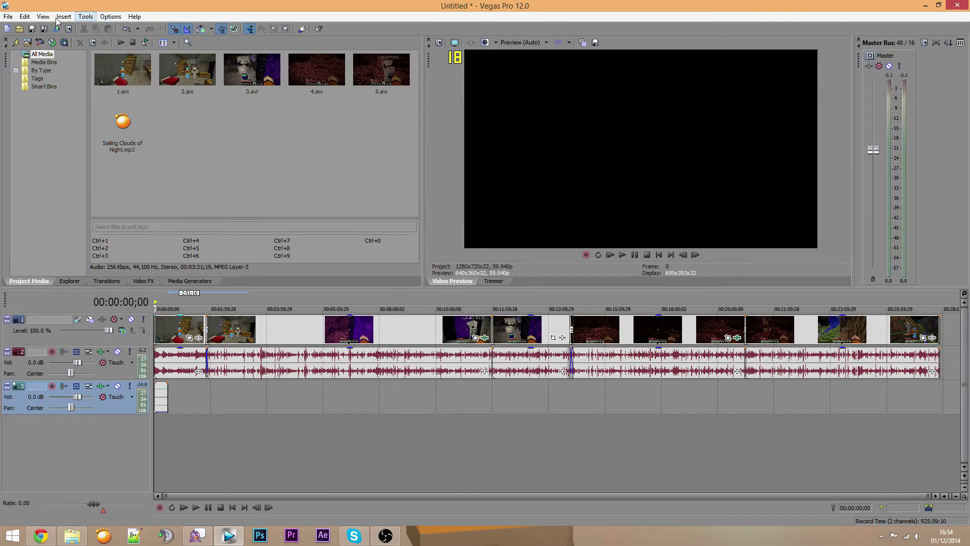
Review the video, audio, system and project settings of the YouTube 720p 60fps Render template without rendering
{"action": "left_click", "coordinate": [4, 18]}
{"action": "left_click", "coordinate": [29, 88]}
{"action": "left_click", "coordinate": [338, 303]}
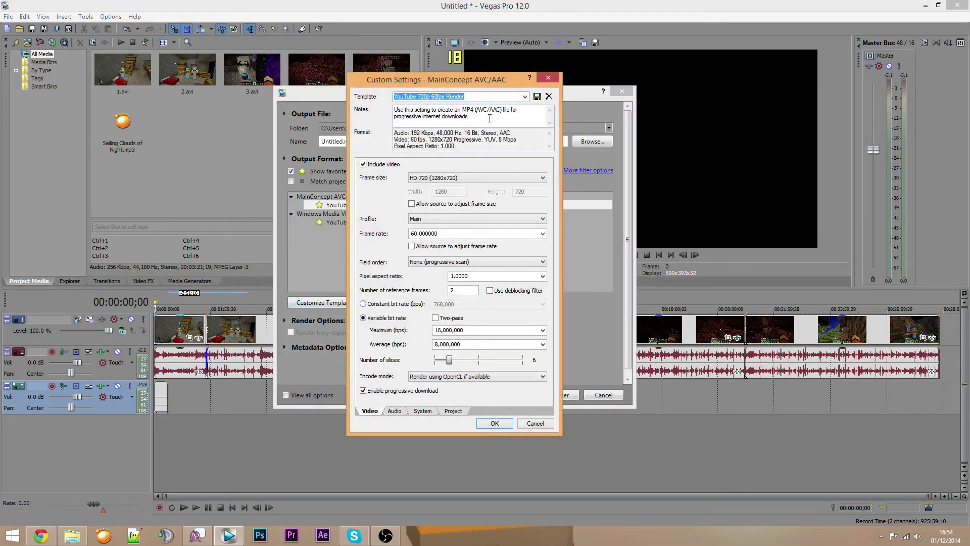
{"action": "left_click", "coordinate": [395, 411]}
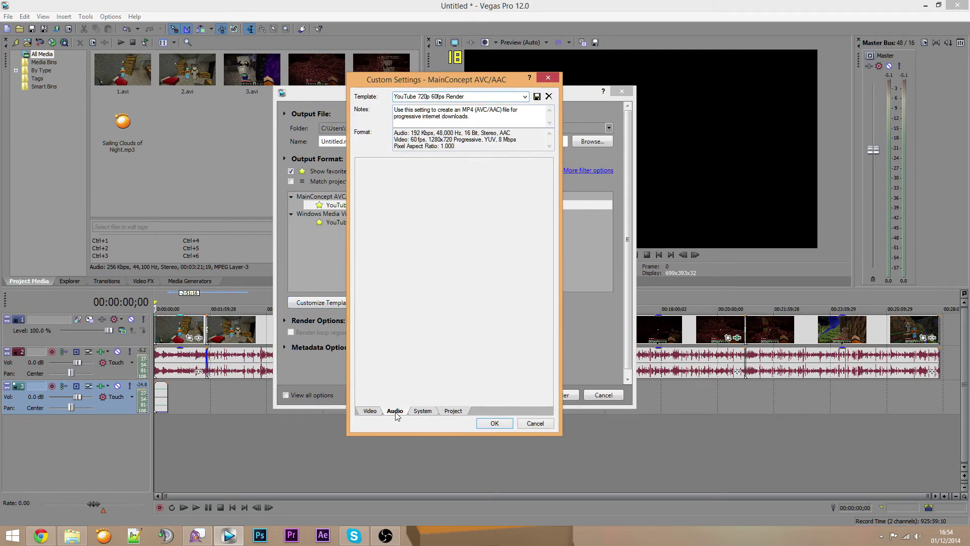
{"action": "left_click", "coordinate": [415, 412]}
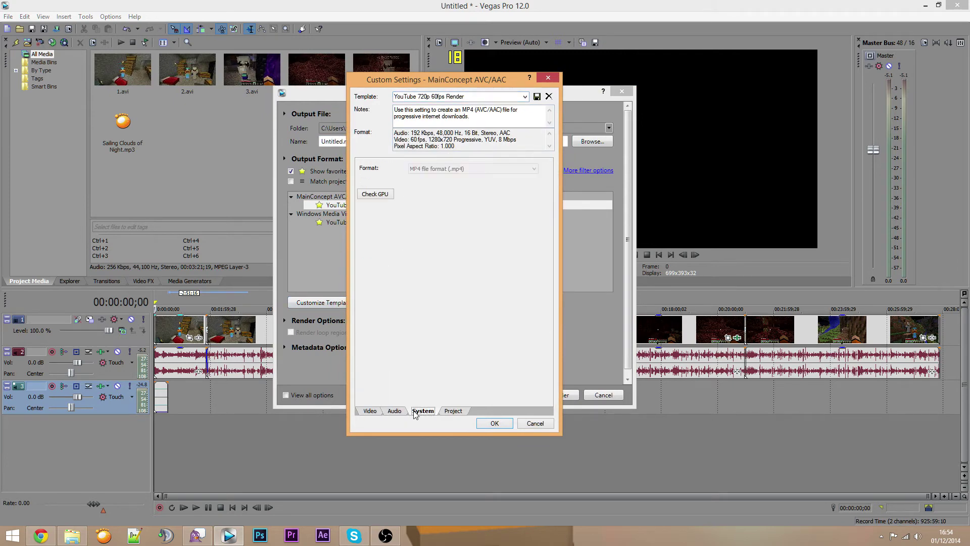
{"action": "left_click", "coordinate": [445, 410]}
{"action": "left_click", "coordinate": [370, 412]}
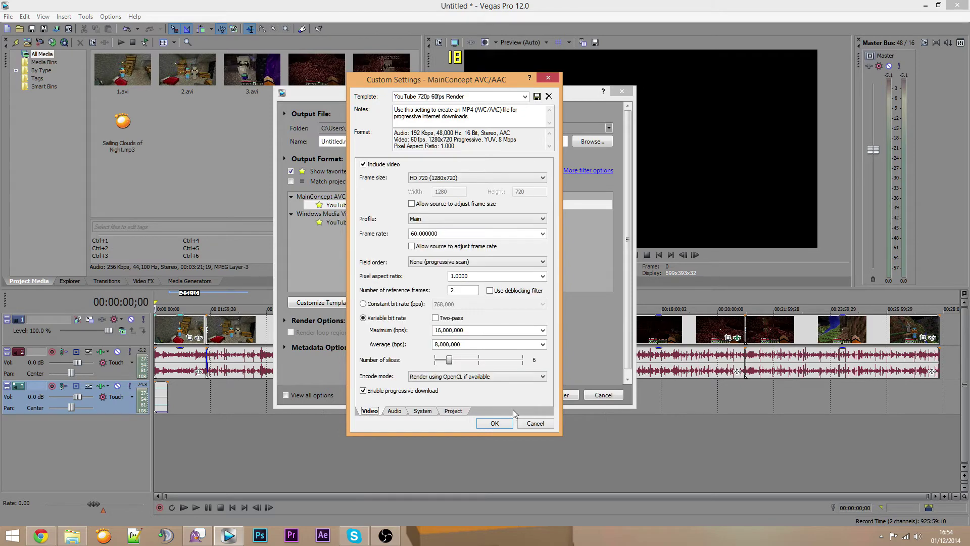
{"action": "left_click", "coordinate": [536, 423]}
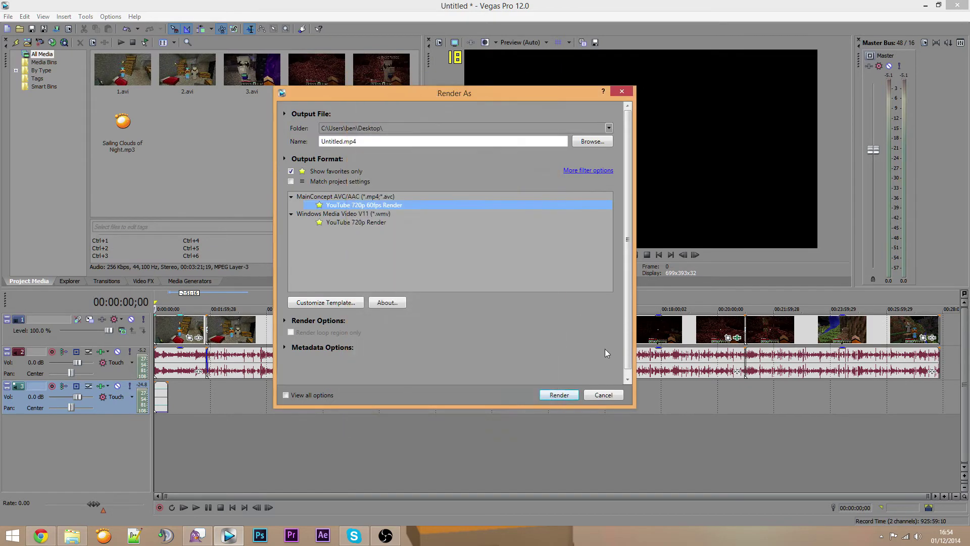
{"action": "left_click", "coordinate": [605, 395]}
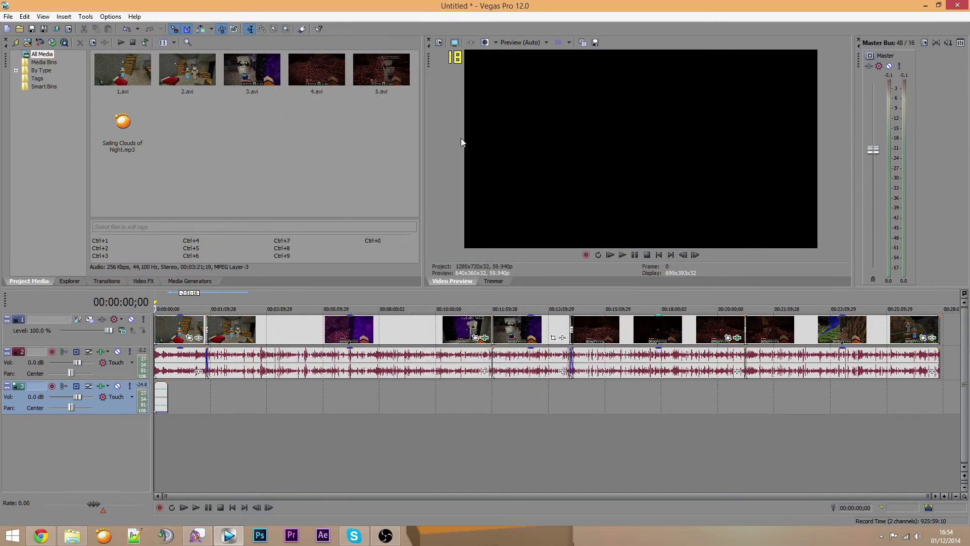
Review the audio and video settings in the project properties without changing them
{"action": "left_click", "coordinate": [438, 43]}
{"action": "left_click", "coordinate": [412, 97]}
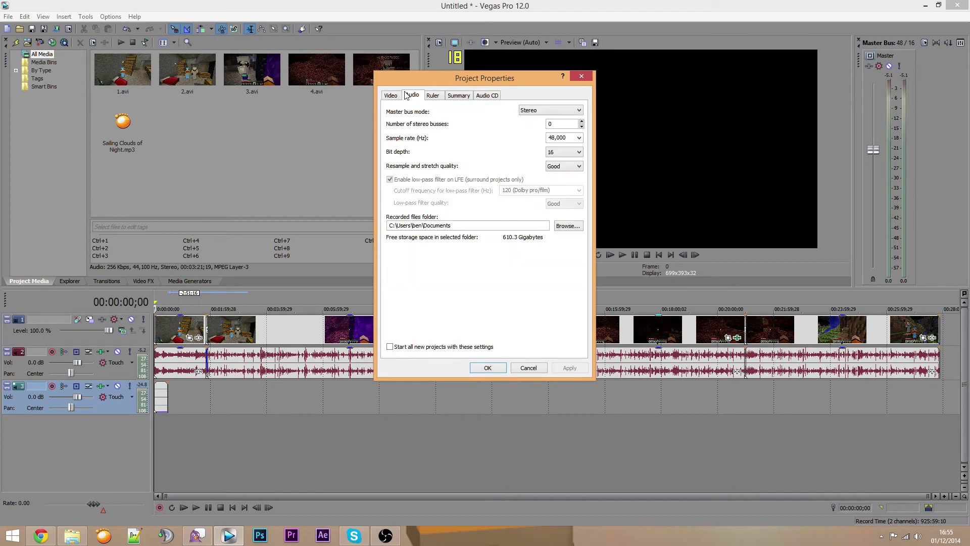
{"action": "left_click", "coordinate": [395, 95]}
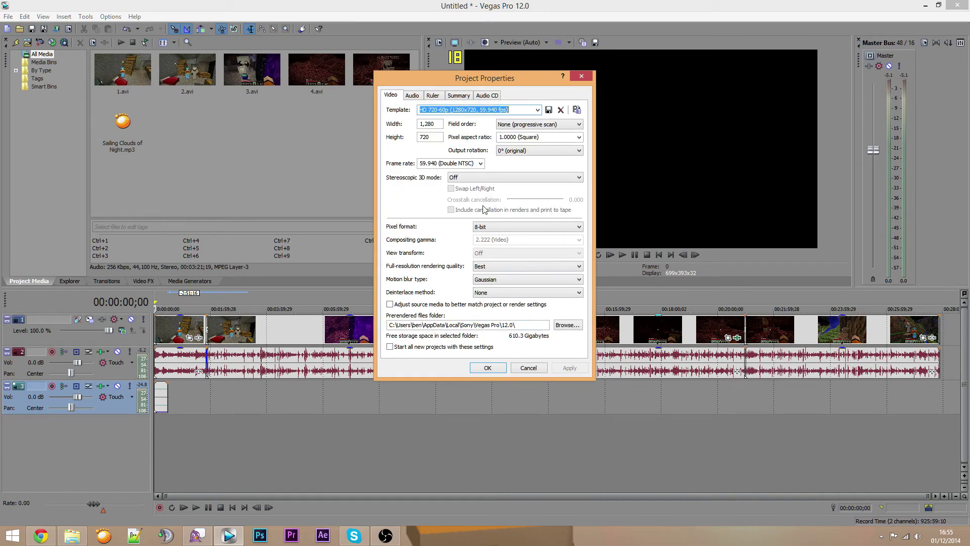
{"action": "left_click", "coordinate": [525, 368]}
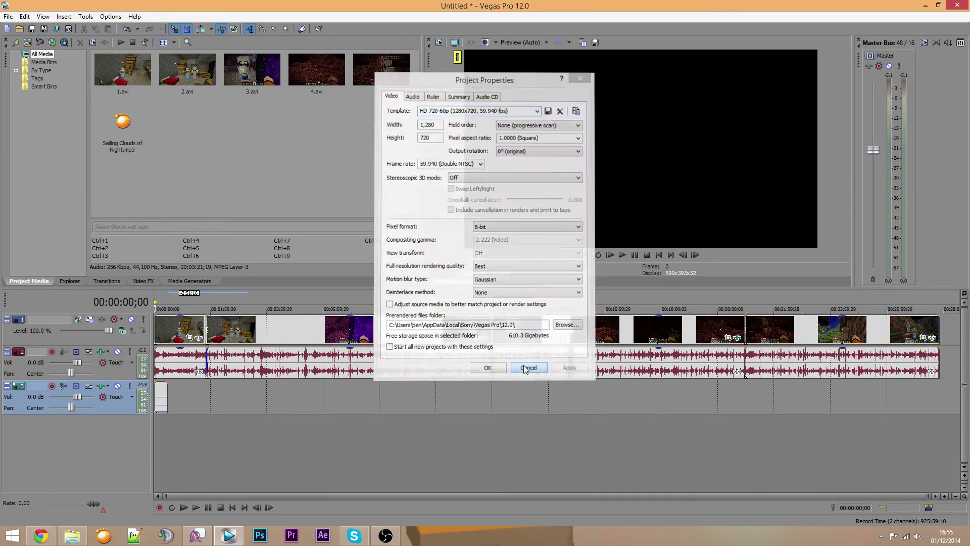
Play the Swap transition between the third and fourth clips from about 00:14:43;26
{"action": "left_click", "coordinate": [214, 417]}
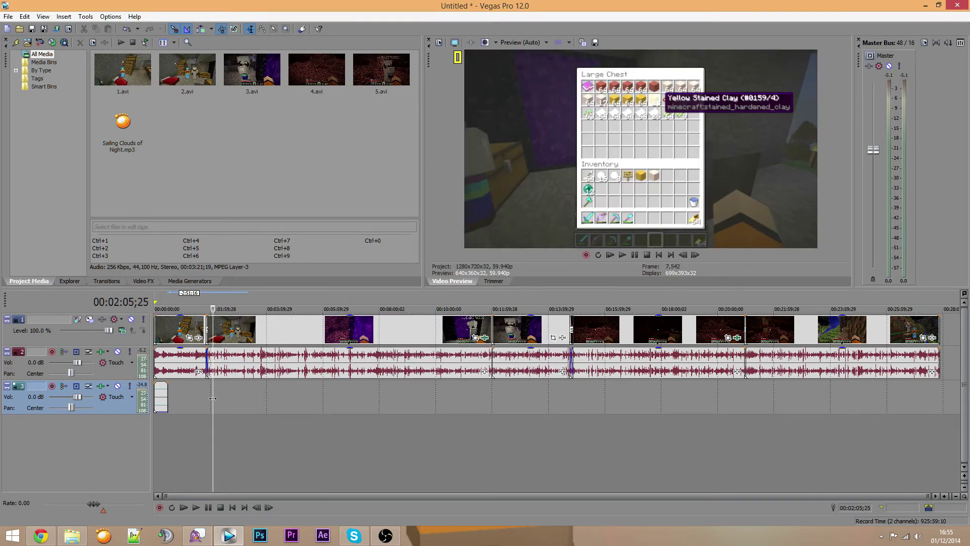
{"action": "left_click_drag", "start_coordinate": [212, 399], "coordinate": [570, 386]}
{"action": "scroll", "coordinate": [565, 383], "scroll_direction": "up", "scroll_amount": 4}
{"action": "scroll", "coordinate": [565, 383], "scroll_direction": "up", "scroll_amount": 3}
{"action": "left_click", "coordinate": [541, 393]}
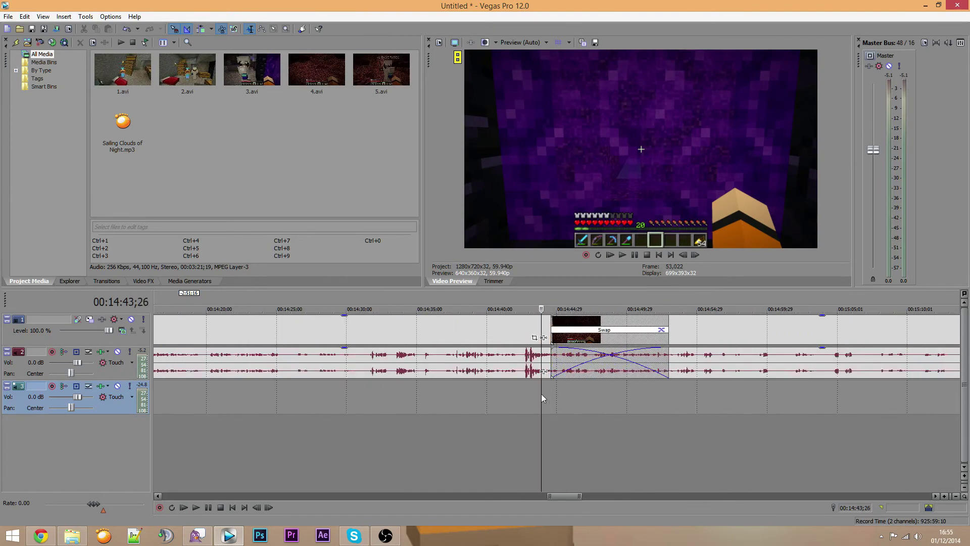
{"action": "left_click", "coordinate": [621, 255]}
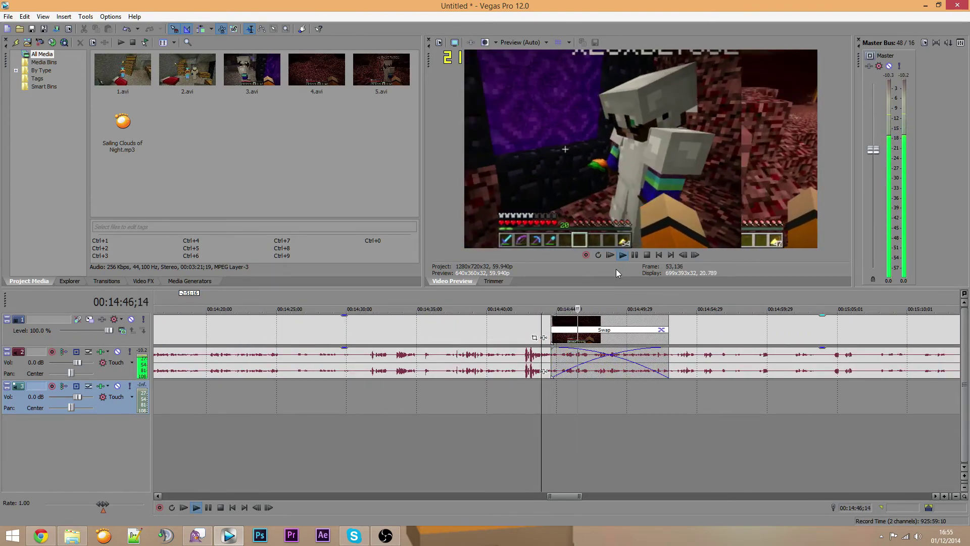
{"action": "scroll", "coordinate": [606, 334], "scroll_direction": "down", "scroll_amount": 8}
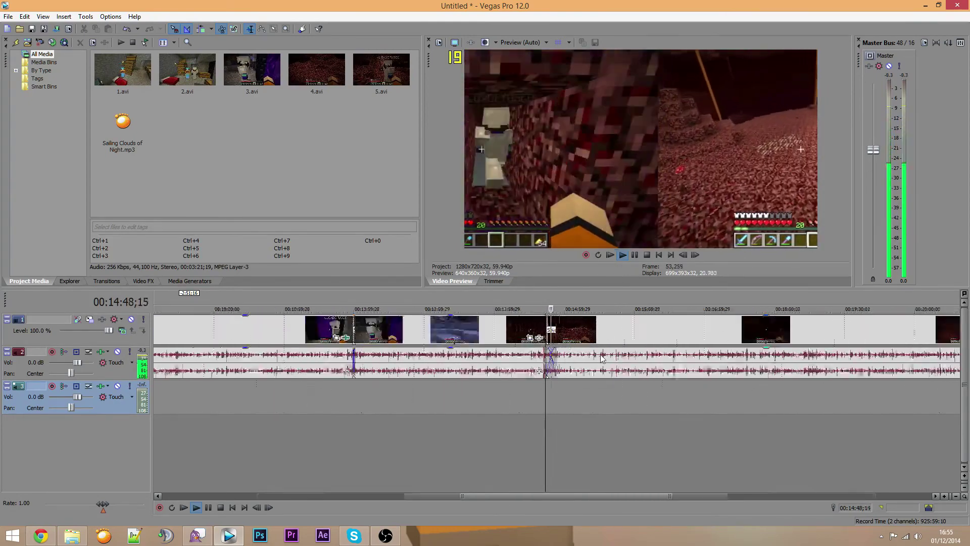
Pause playback and inspect the intro music's end and the Swap transition between the first and second clips near 00:01:53;08
{"action": "left_click", "coordinate": [634, 255]}
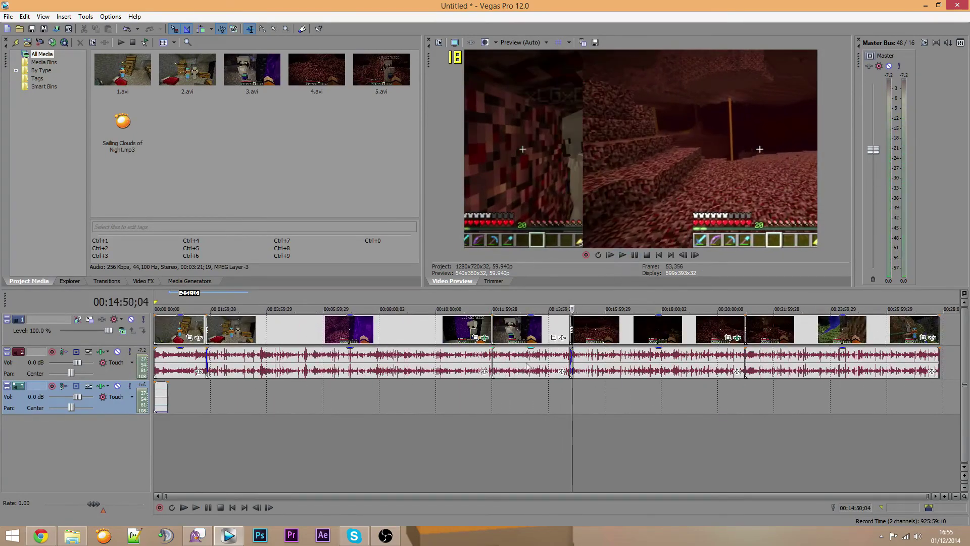
{"action": "left_click", "coordinate": [201, 408]}
{"action": "scroll", "coordinate": [201, 407], "scroll_direction": "up", "scroll_amount": 6}
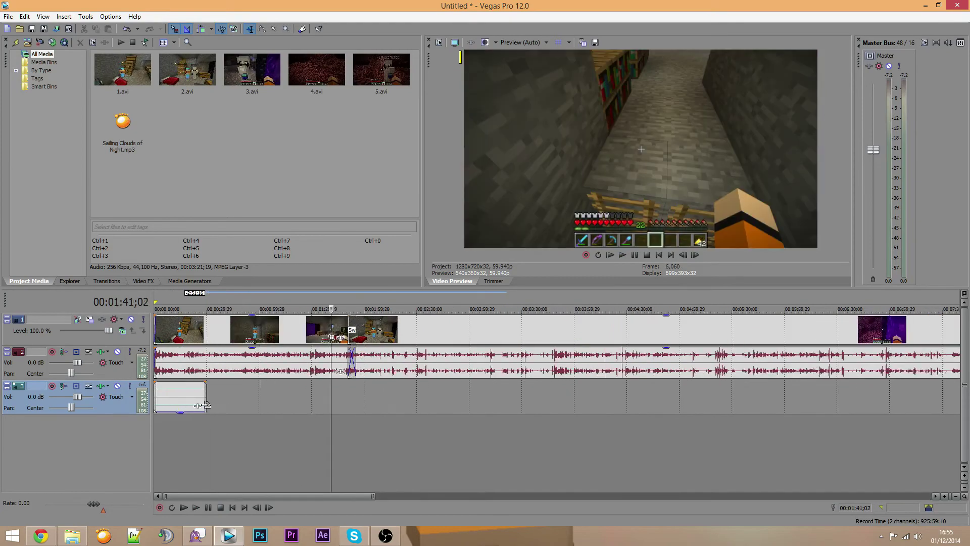
{"action": "scroll", "coordinate": [704, 374], "scroll_direction": "up", "scroll_amount": 2}
{"action": "left_click", "coordinate": [720, 357]}
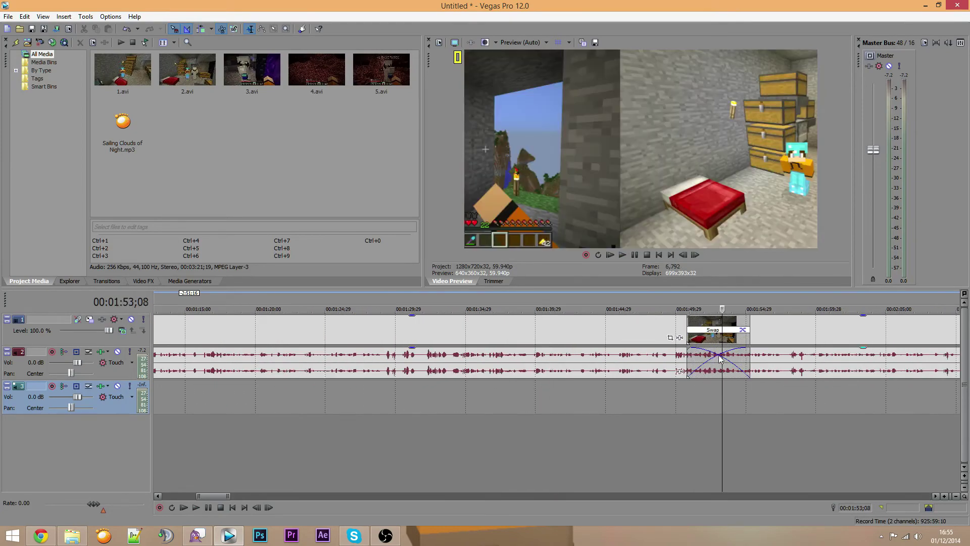
{"action": "left_click", "coordinate": [681, 338]}
{"action": "left_click", "coordinate": [671, 154]}
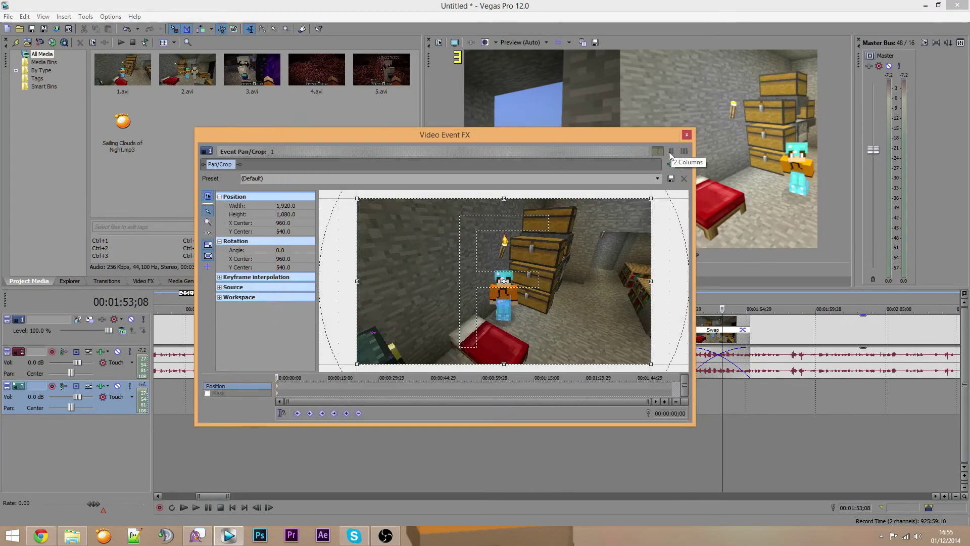
{"action": "left_click", "coordinate": [687, 134]}
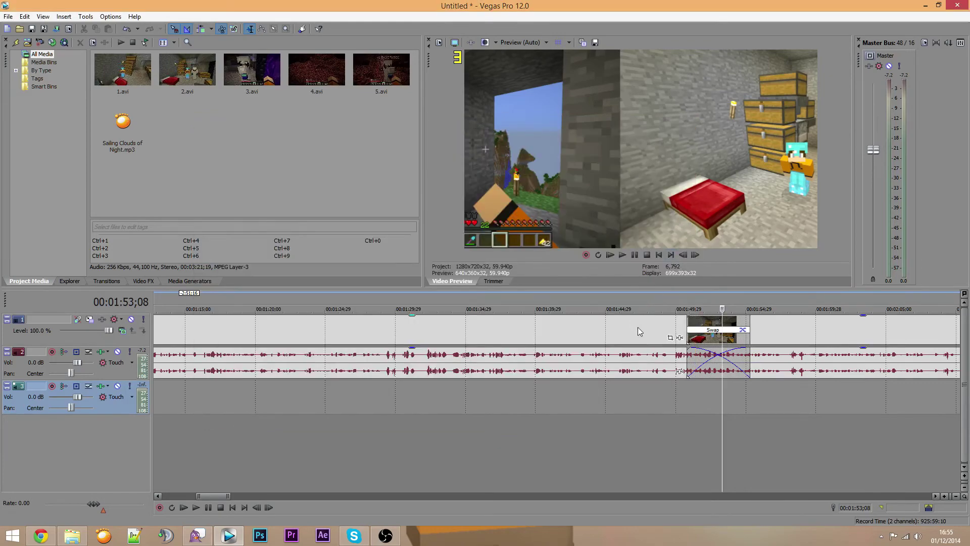
Shift the third clip along the timeline near 00:11:59 to shorten its Swap overlap with the second clip to about 1;00
{"action": "left_click", "coordinate": [638, 327]}
{"action": "left_click", "coordinate": [699, 391]}
{"action": "scroll", "coordinate": [704, 380], "scroll_direction": "down", "scroll_amount": 8}
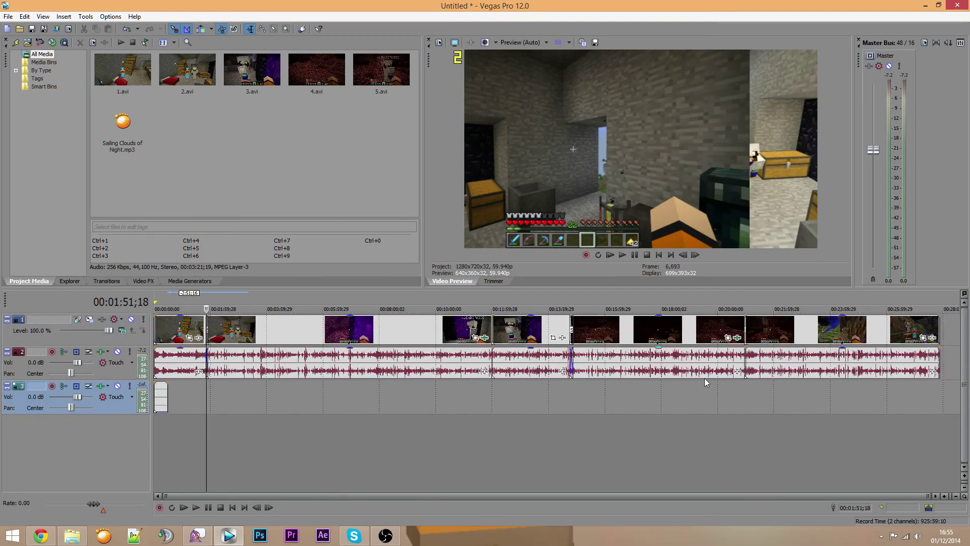
{"action": "left_click", "coordinate": [492, 389]}
{"action": "scroll", "coordinate": [492, 389], "scroll_direction": "up", "scroll_amount": 10}
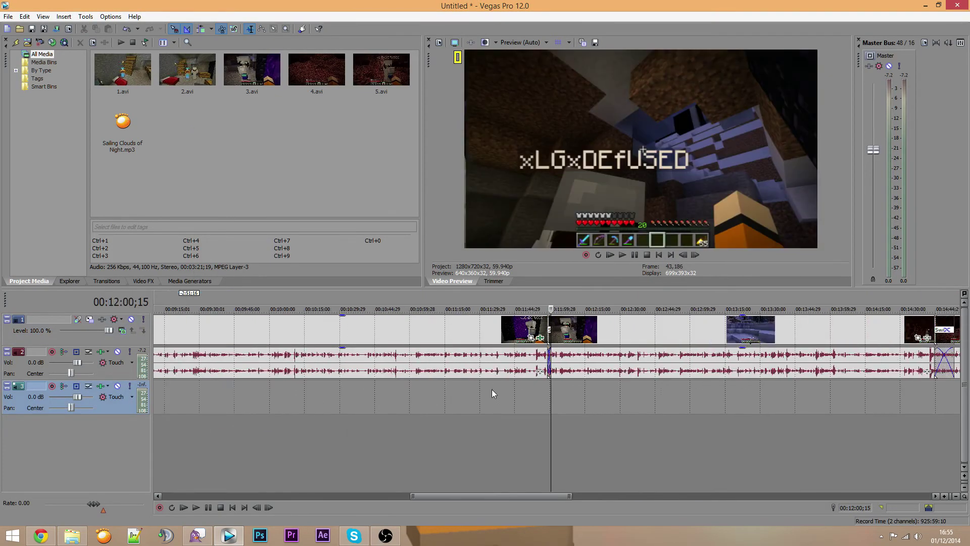
{"action": "left_click", "coordinate": [377, 334]}
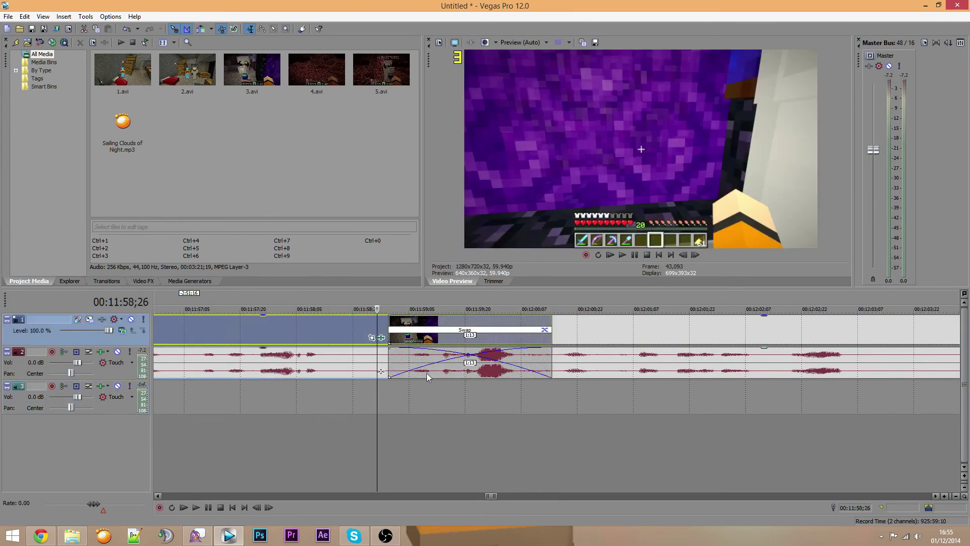
{"action": "left_click_drag", "start_coordinate": [592, 330], "coordinate": [655, 327]}
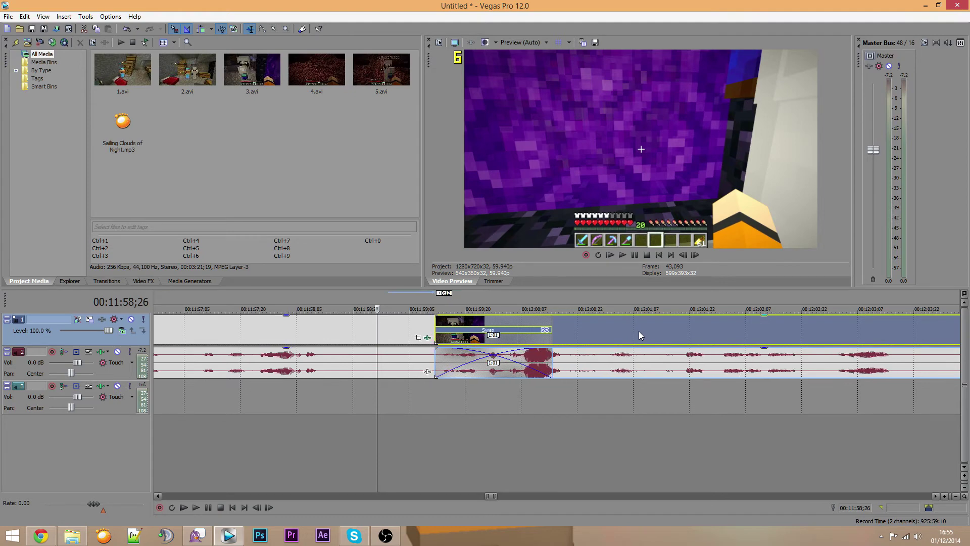
{"action": "scroll", "coordinate": [639, 331], "scroll_direction": "up", "scroll_amount": 2}
{"action": "scroll", "coordinate": [621, 352], "scroll_direction": "down", "scroll_amount": 2}
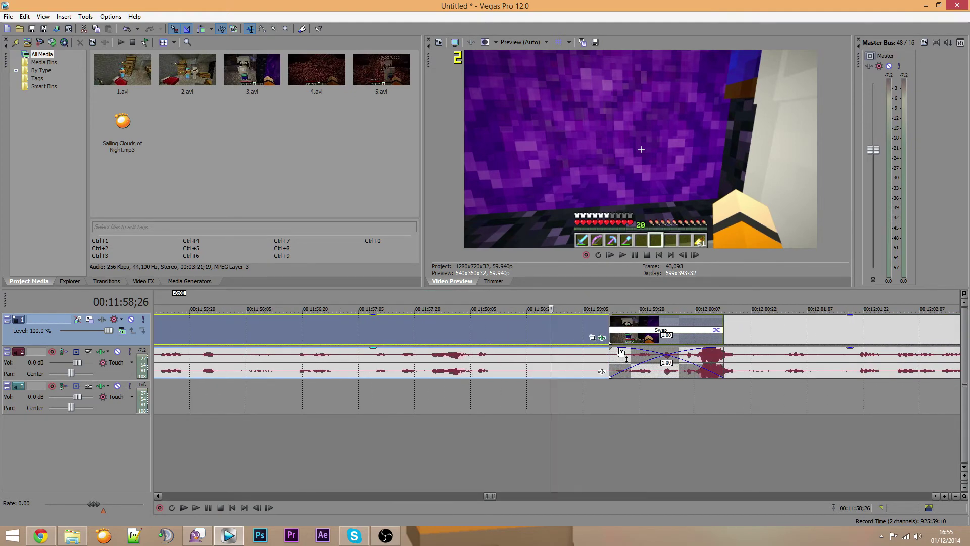
Play the shortened Swap transition between the second and third clips from 00:11:59;00, and stop playback
{"action": "left_click", "coordinate": [601, 384]}
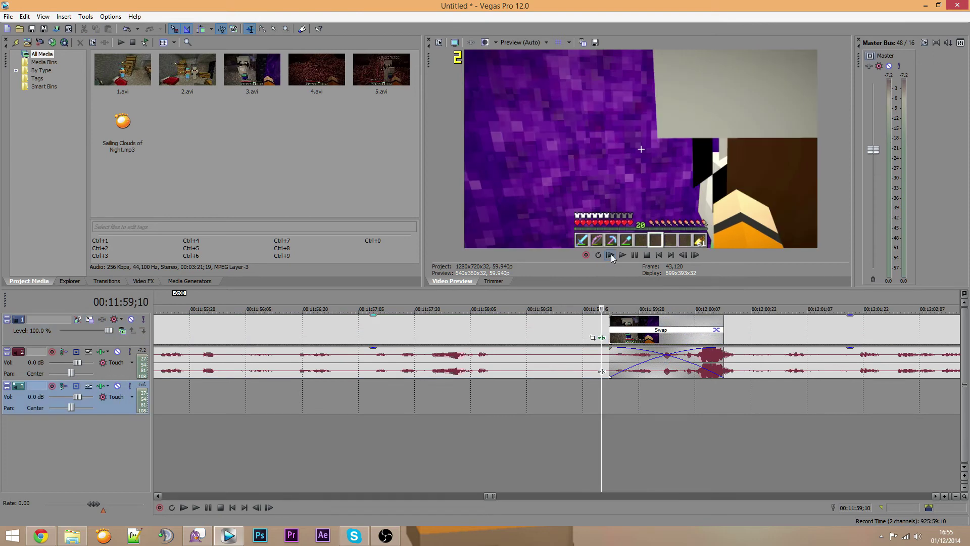
{"action": "left_click", "coordinate": [564, 324]}
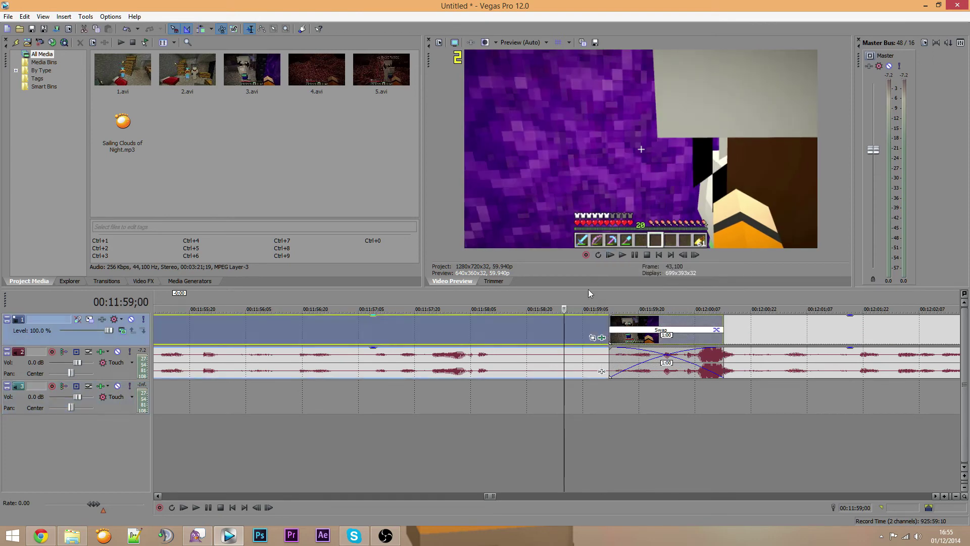
{"action": "left_click", "coordinate": [629, 254]}
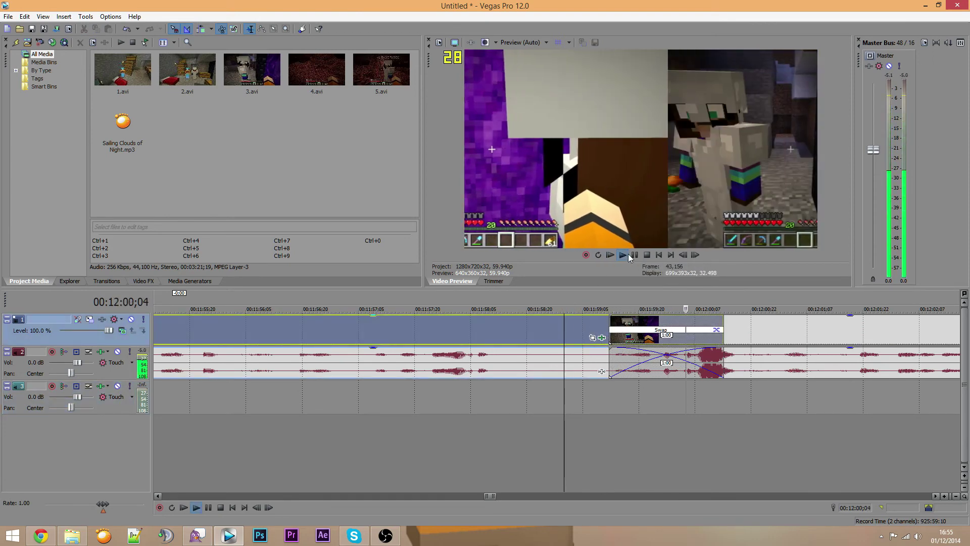
{"action": "left_click", "coordinate": [647, 255]}
Return the cursor to the start of the timeline and examine the first clip's Pan/Crop settings without changing them
{"action": "scroll", "coordinate": [498, 426], "scroll_direction": "down", "scroll_amount": 5}
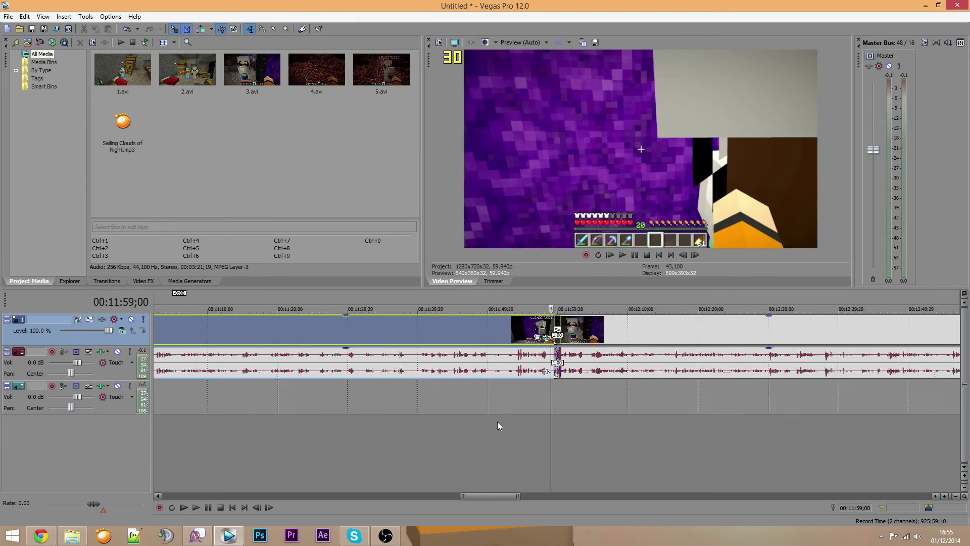
{"action": "scroll", "coordinate": [498, 426], "scroll_direction": "down", "scroll_amount": 6}
{"action": "left_click_drag", "start_coordinate": [490, 386], "coordinate": [154, 404]}
{"action": "left_click", "coordinate": [187, 332]}
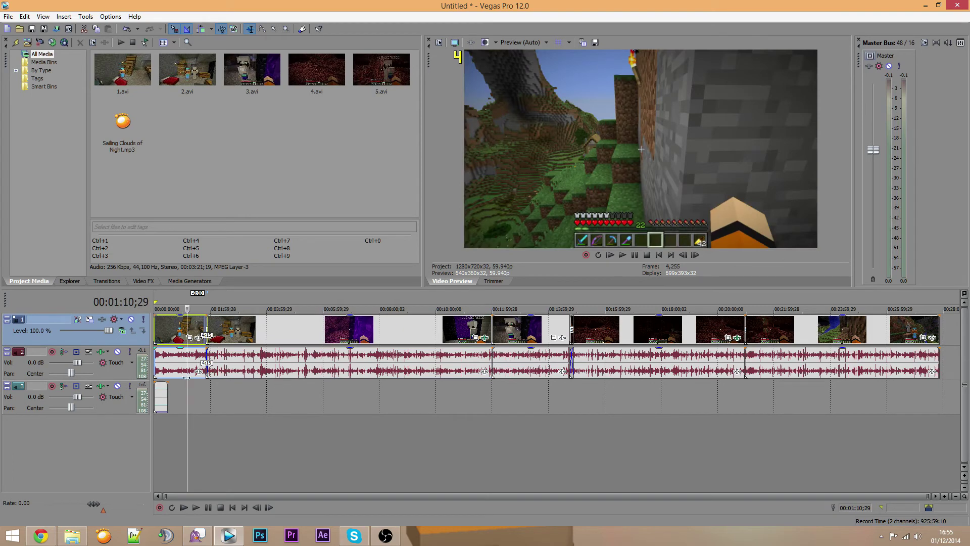
{"action": "key", "text": "Home"}
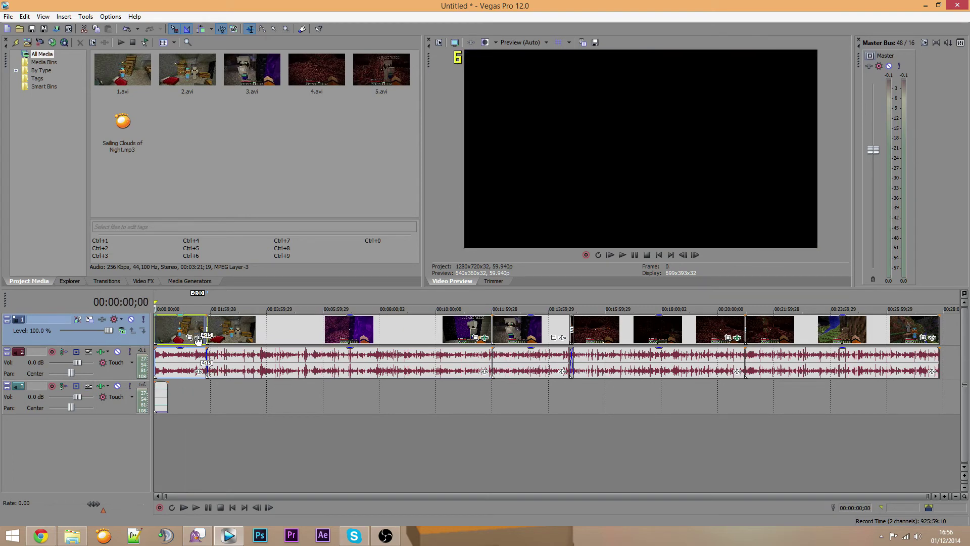
{"action": "left_click", "coordinate": [190, 338]}
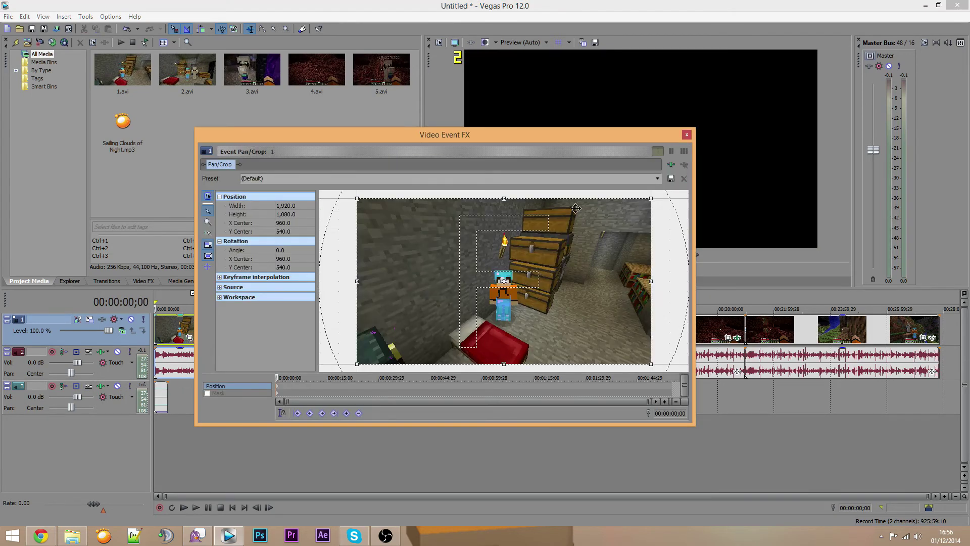
{"action": "left_click", "coordinate": [687, 134]}
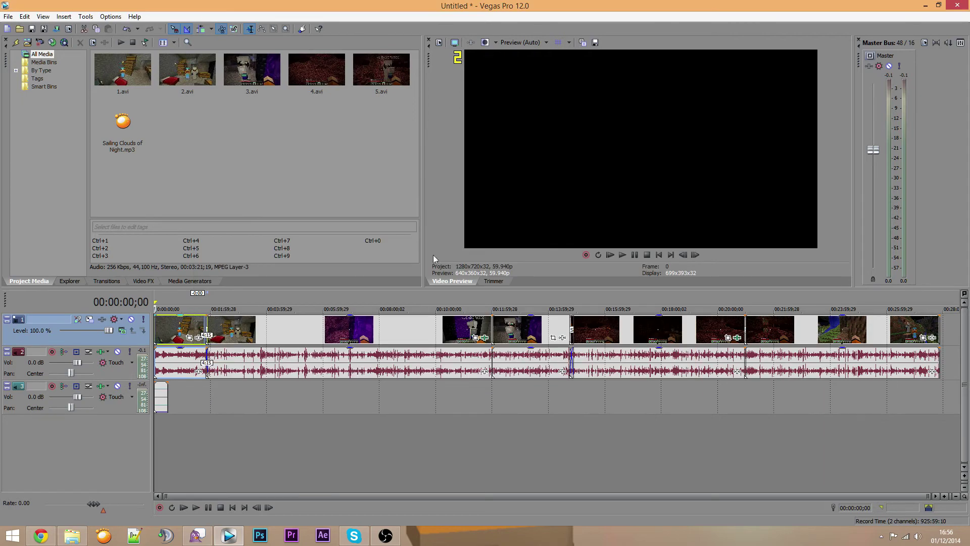
{"action": "left_click", "coordinate": [190, 338]}
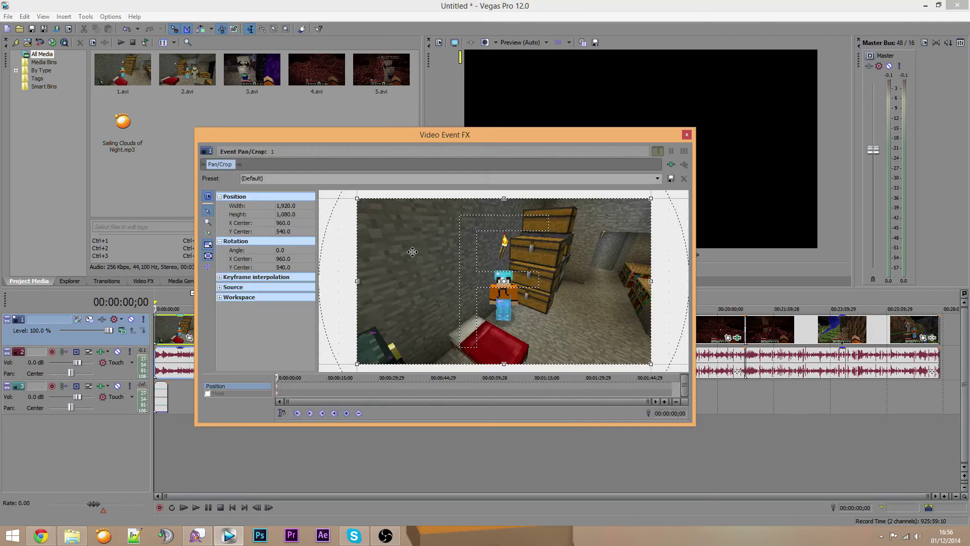
{"action": "left_click", "coordinate": [686, 134]}
Try shrinking the first clip's Pan/Crop frame to about 66 by 37 at 00:01:04;16, and restore it to 1,920 by 1,080
{"action": "left_click", "coordinate": [186, 324]}
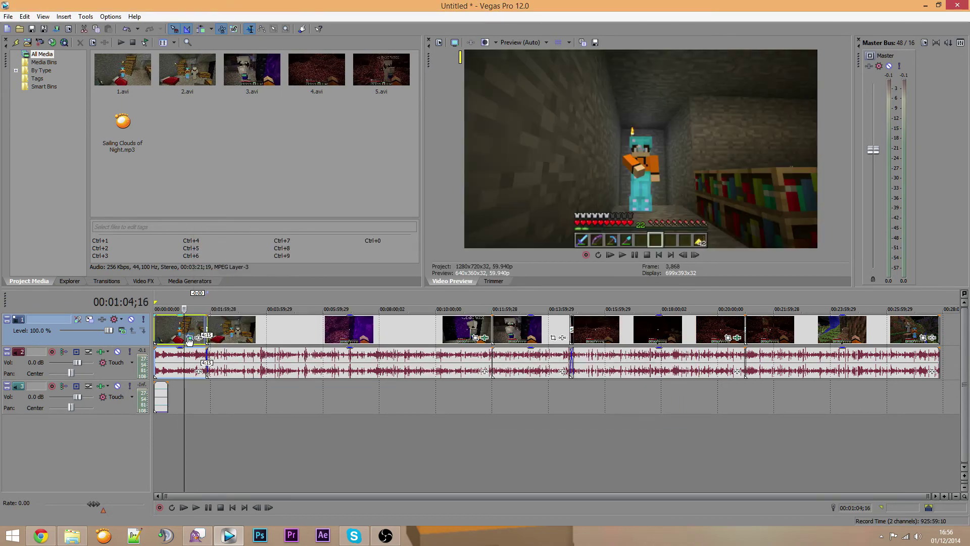
{"action": "left_click", "coordinate": [189, 337]}
{"action": "left_click_drag", "start_coordinate": [492, 287], "coordinate": [410, 224]}
{"action": "left_click_drag", "start_coordinate": [538, 292], "coordinate": [341, 363]}
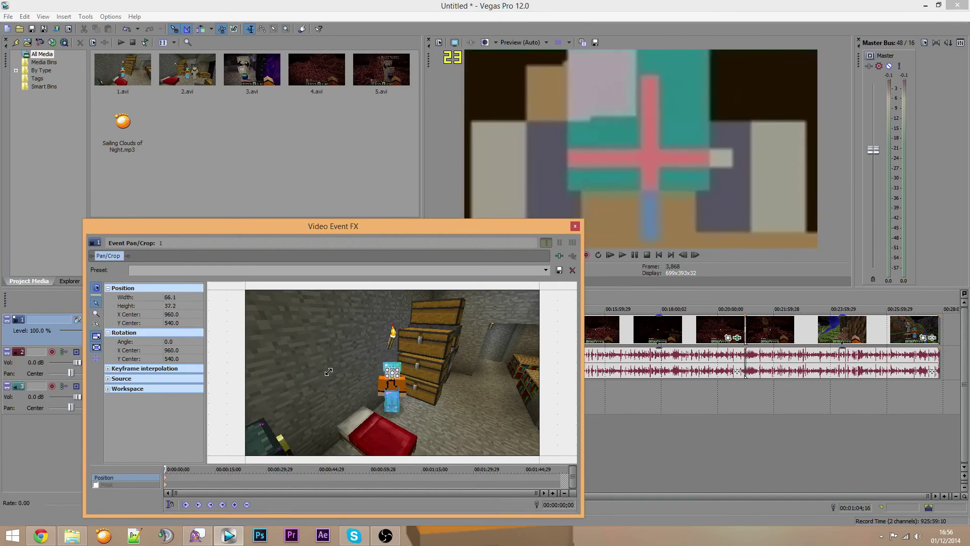
{"action": "left_click_drag", "start_coordinate": [281, 397], "coordinate": [538, 288]}
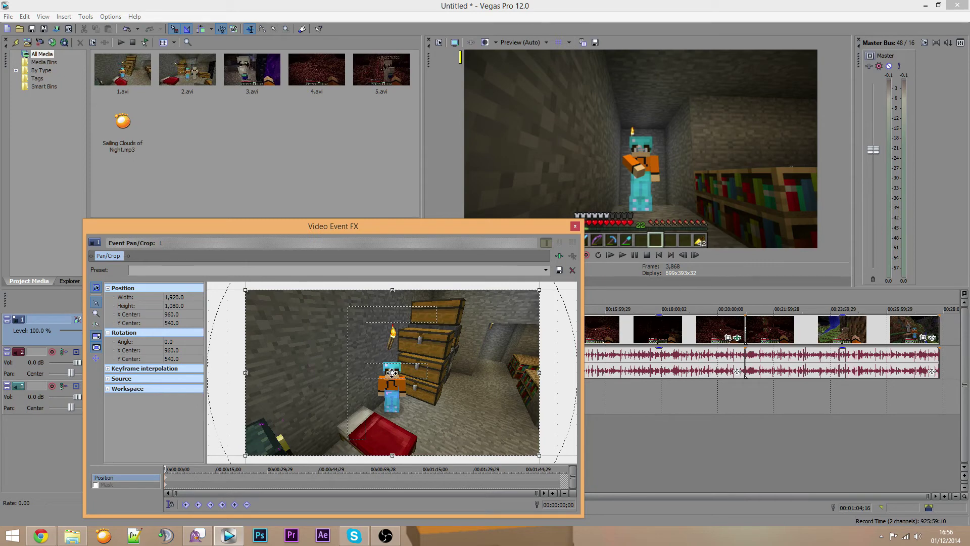
Reposition the first clip's Pan/Crop frame and shrink it to about 195 by 110 around the orange-clothed character's face
{"action": "left_click_drag", "start_coordinate": [392, 372], "coordinate": [344, 379]}
{"action": "mouse_move", "coordinate": [540, 290]}
{"action": "left_mouse_down"}
{"action": "mouse_move", "coordinate": [487, 326]}
{"action": "mouse_move", "coordinate": [543, 290]}
{"action": "left_mouse_up"}
{"action": "left_click_drag", "start_coordinate": [352, 378], "coordinate": [362, 373]}
{"action": "left_click_drag", "start_coordinate": [419, 311], "coordinate": [427, 323]}
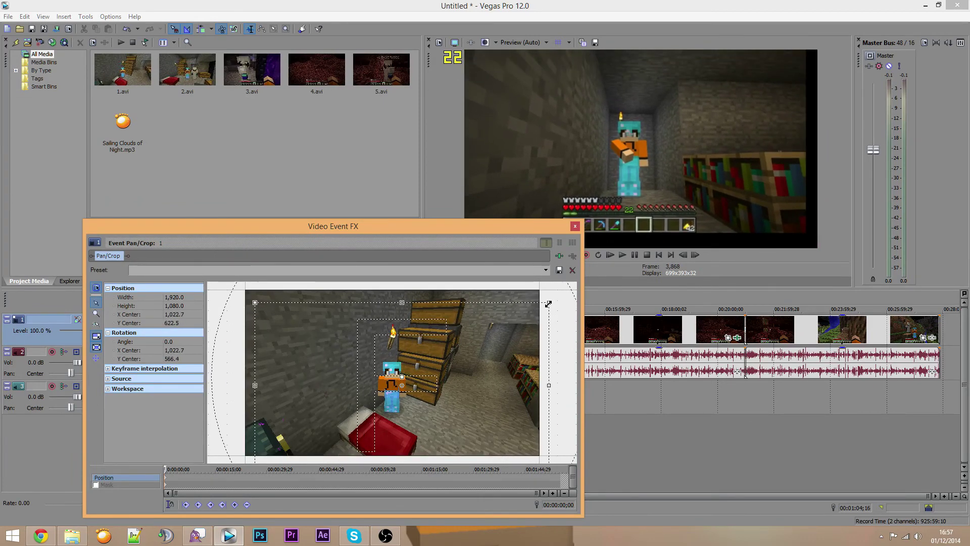
{"action": "left_click_drag", "start_coordinate": [549, 304], "coordinate": [350, 314]}
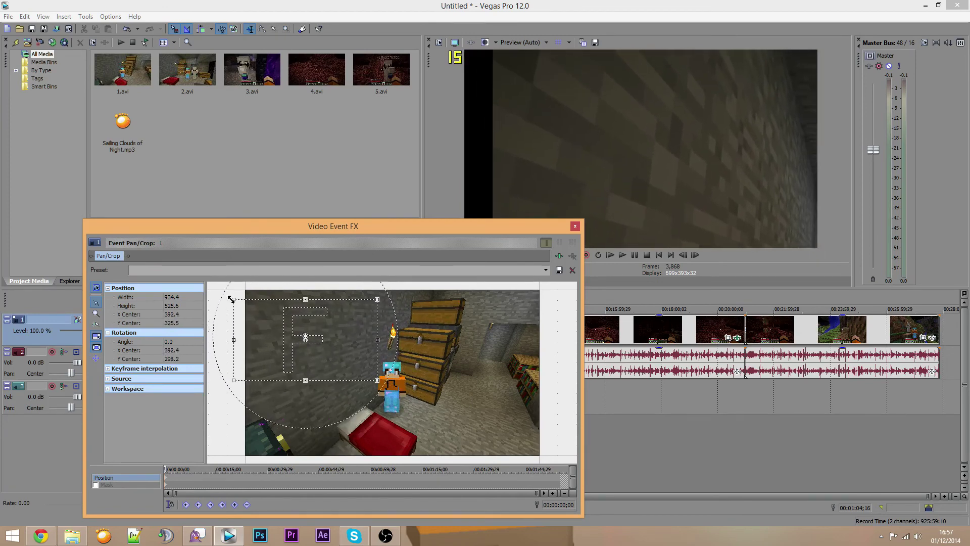
{"action": "left_click_drag", "start_coordinate": [232, 299], "coordinate": [388, 371]}
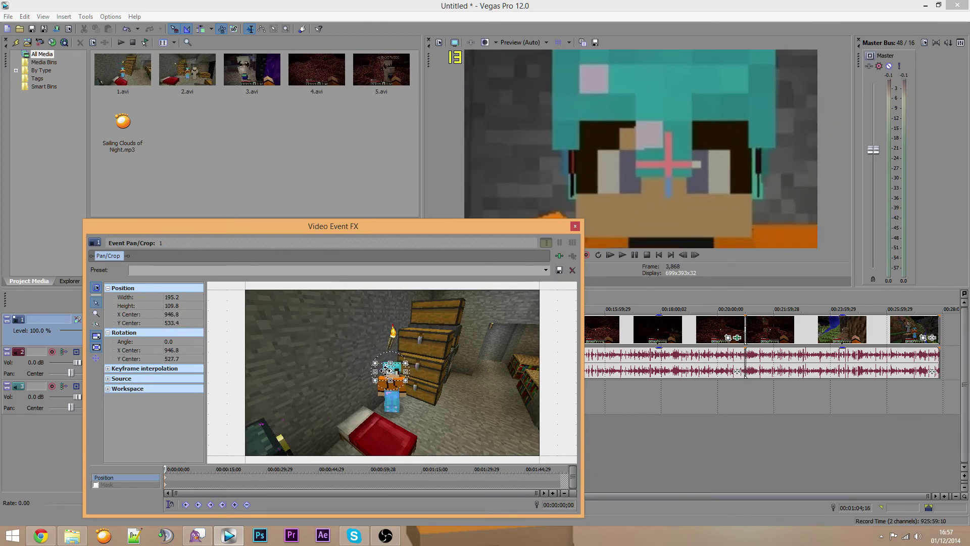
{"action": "left_click", "coordinate": [573, 226]}
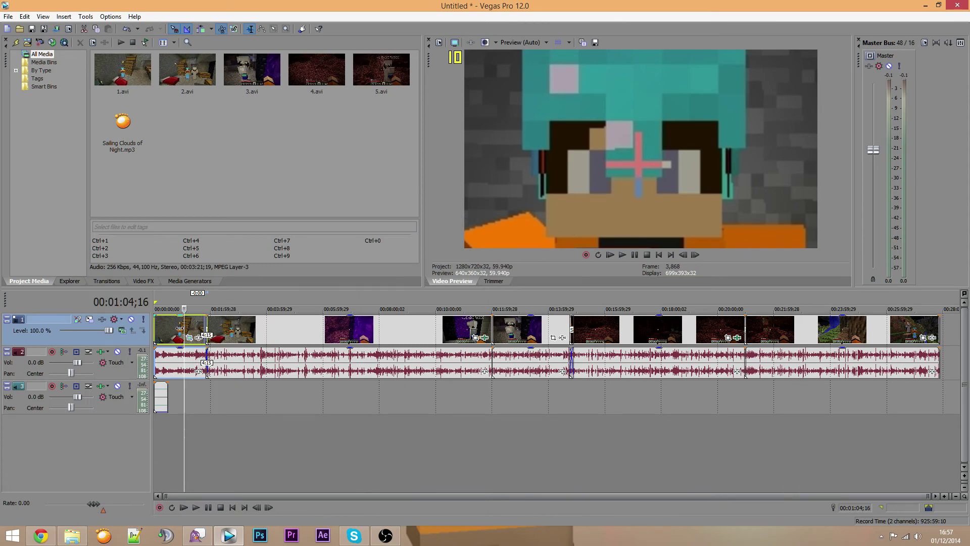
Enlarge the first clip's Pan/Crop frame to about 1,908 by 1,073 so that it covers nearly the whole picture
{"action": "mouse_move", "coordinate": [184, 328]}
{"action": "left_mouse_down"}
{"action": "mouse_move", "coordinate": [154, 328]}
{"action": "mouse_move", "coordinate": [183, 329]}
{"action": "left_mouse_up"}
{"action": "left_click", "coordinate": [189, 337]}
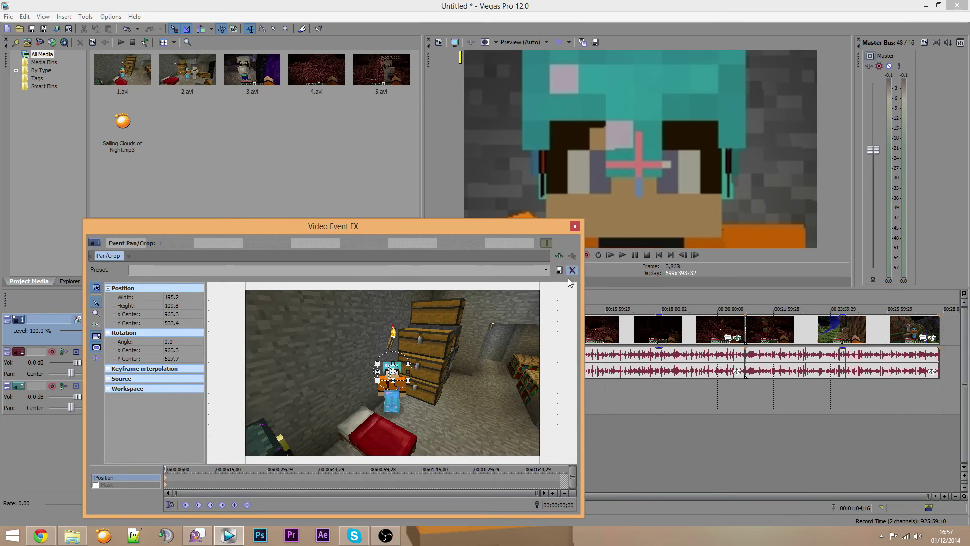
{"action": "left_click_drag", "start_coordinate": [407, 363], "coordinate": [555, 288]}
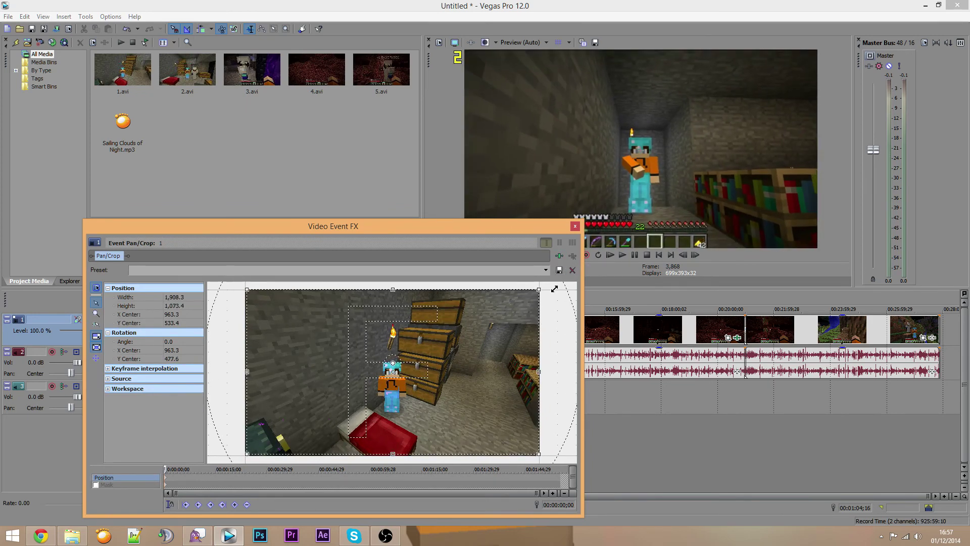
{"action": "left_click", "coordinate": [576, 225]}
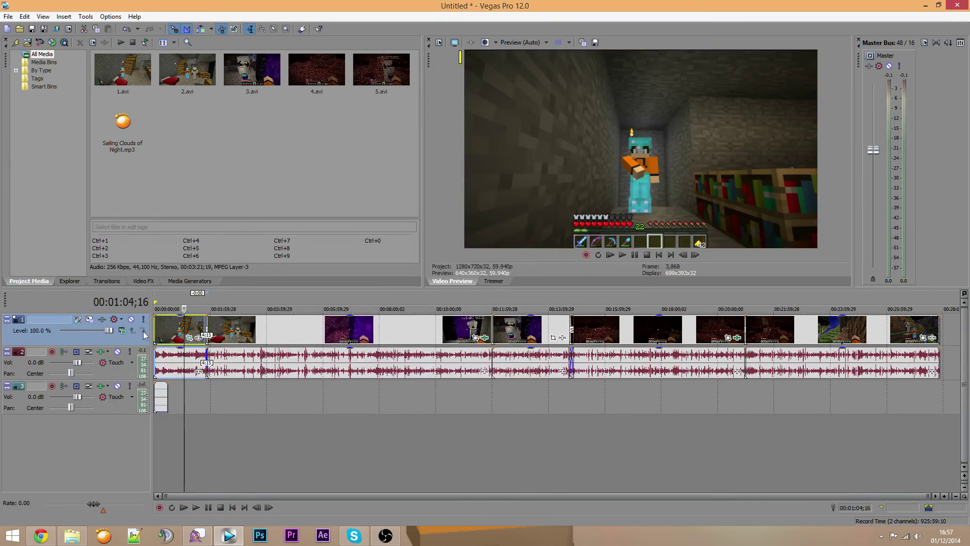
Split the first clip at 00:01:03;18
{"action": "scroll", "coordinate": [181, 335], "scroll_direction": "up", "scroll_amount": 8}
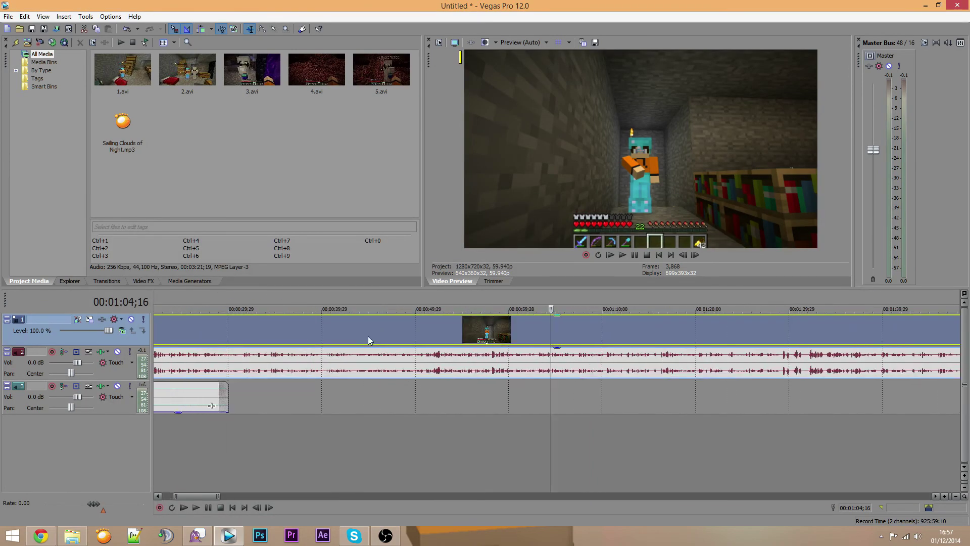
{"action": "left_click", "coordinate": [514, 322]}
{"action": "left_click", "coordinate": [542, 323]}
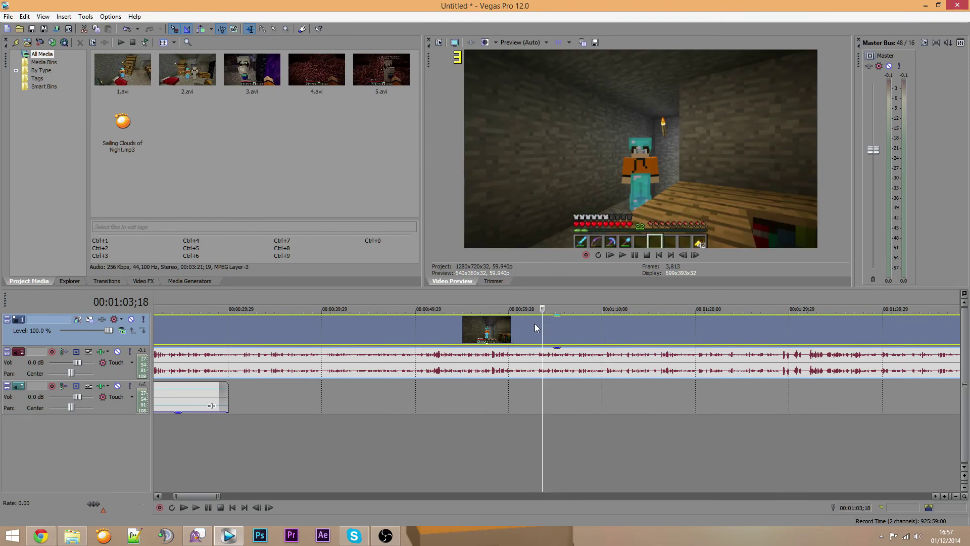
{"action": "right_click", "coordinate": [543, 324]}
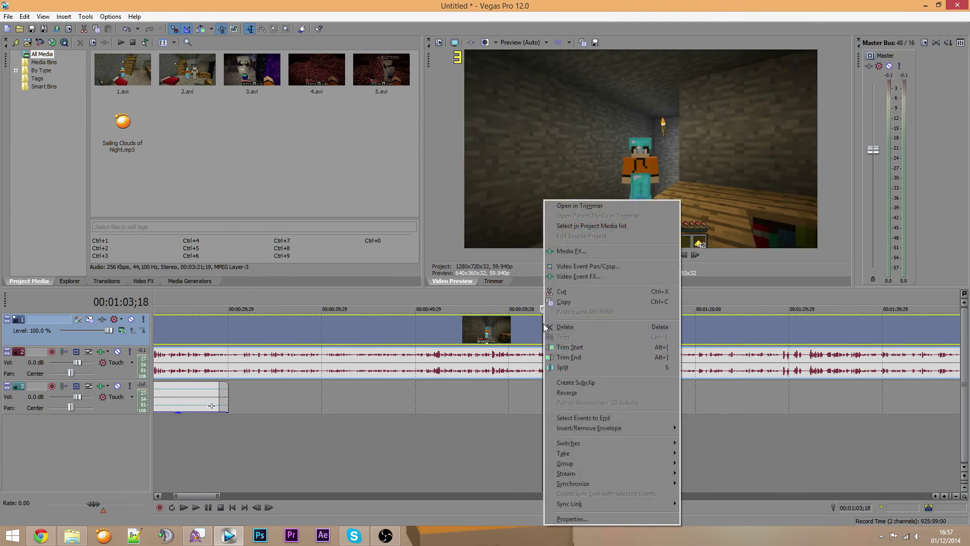
{"action": "left_click", "coordinate": [574, 367]}
Select the sections on either side of the split in turn, ending on the second section at about 00:01:06;18
{"action": "left_click", "coordinate": [524, 332]}
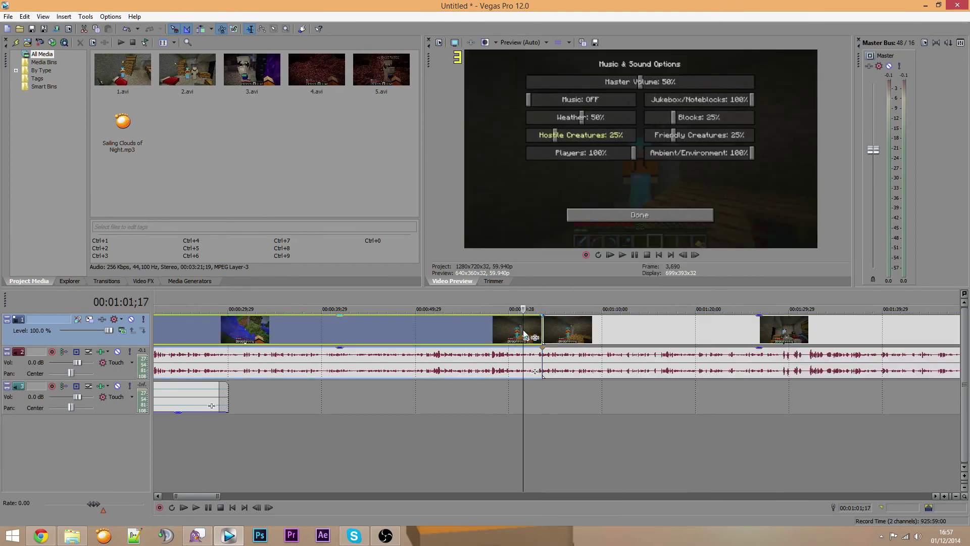
{"action": "left_click", "coordinate": [576, 323]}
{"action": "scroll", "coordinate": [611, 324], "scroll_direction": "down", "scroll_amount": 3}
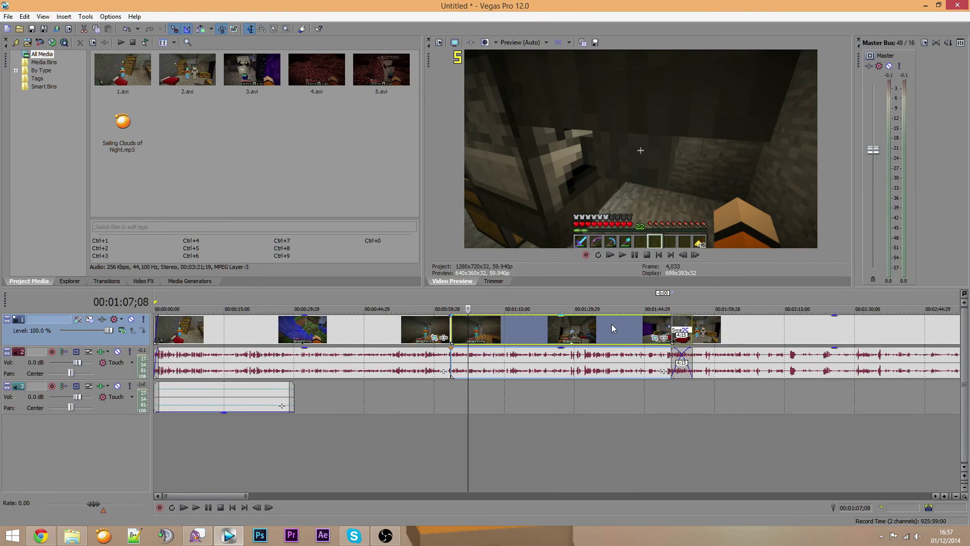
{"action": "left_click", "coordinate": [387, 333]}
{"action": "left_click", "coordinate": [382, 336]}
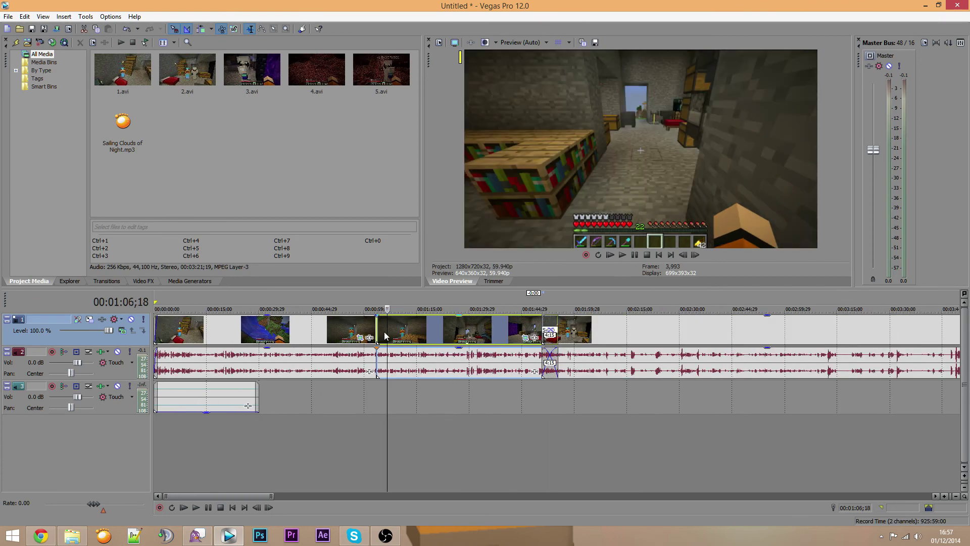
Split the section after the first cut at 00:01:05;01 and select the short middle piece at about 00:01:04;19
{"action": "scroll", "coordinate": [381, 331], "scroll_direction": "up", "scroll_amount": 5}
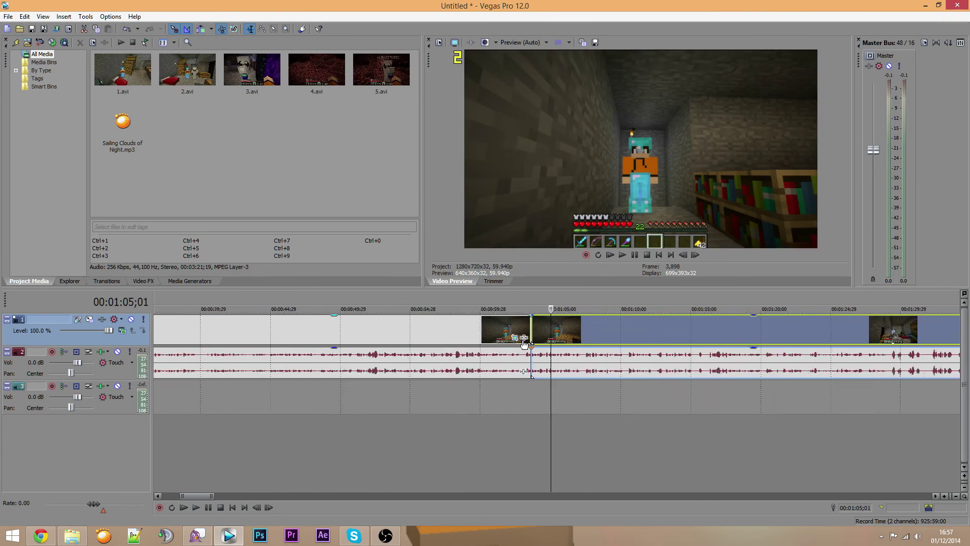
{"action": "right_click", "coordinate": [553, 327]}
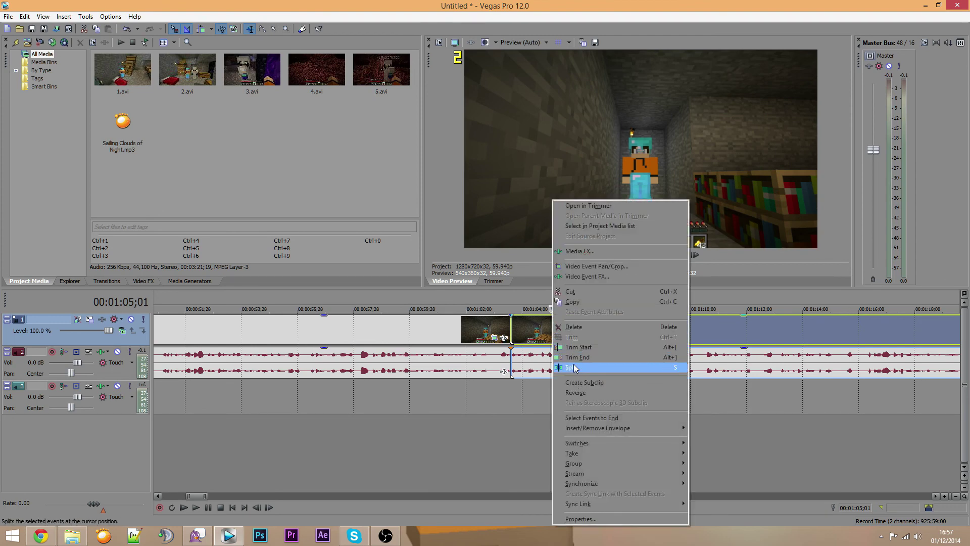
{"action": "left_click", "coordinate": [573, 368]}
{"action": "left_click", "coordinate": [569, 331]}
{"action": "left_click", "coordinate": [541, 328]}
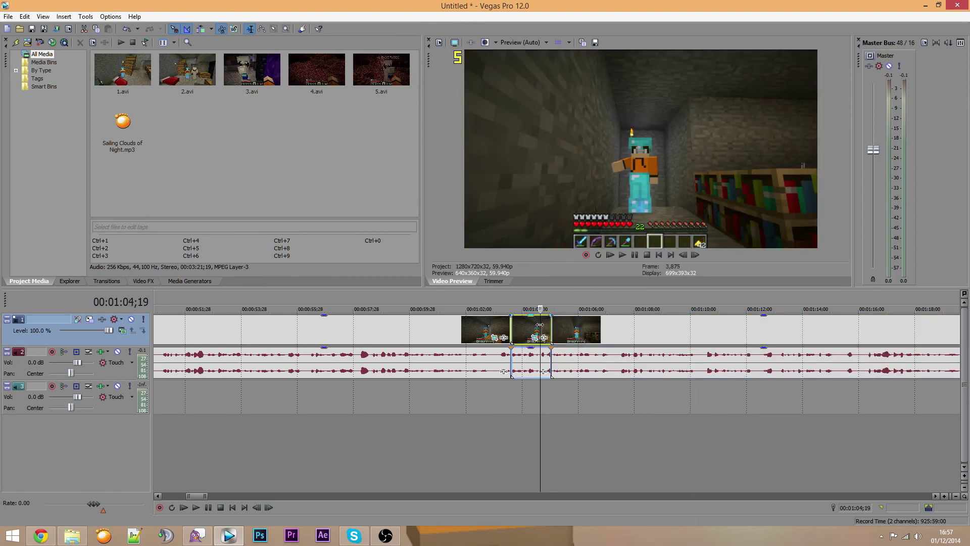
Shrink the short middle section's Pan/Crop frame to about 476 by 268 around the orange-clothed character's head and upper body
{"action": "left_click_drag", "start_coordinate": [540, 329], "coordinate": [517, 320]}
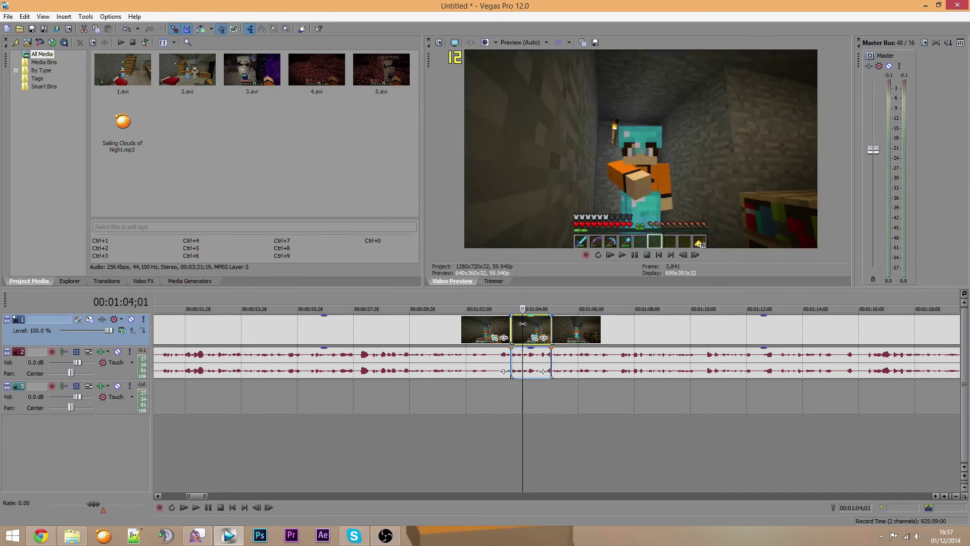
{"action": "left_click", "coordinate": [493, 327]}
{"action": "left_click_drag", "start_coordinate": [492, 328], "coordinate": [528, 324]}
{"action": "left_click", "coordinate": [535, 338]}
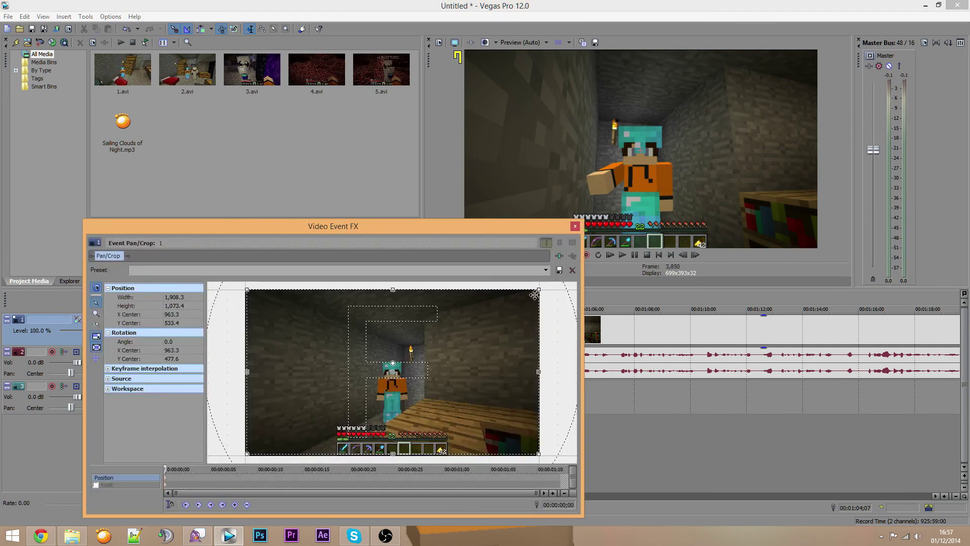
{"action": "left_click_drag", "start_coordinate": [539, 290], "coordinate": [429, 348]}
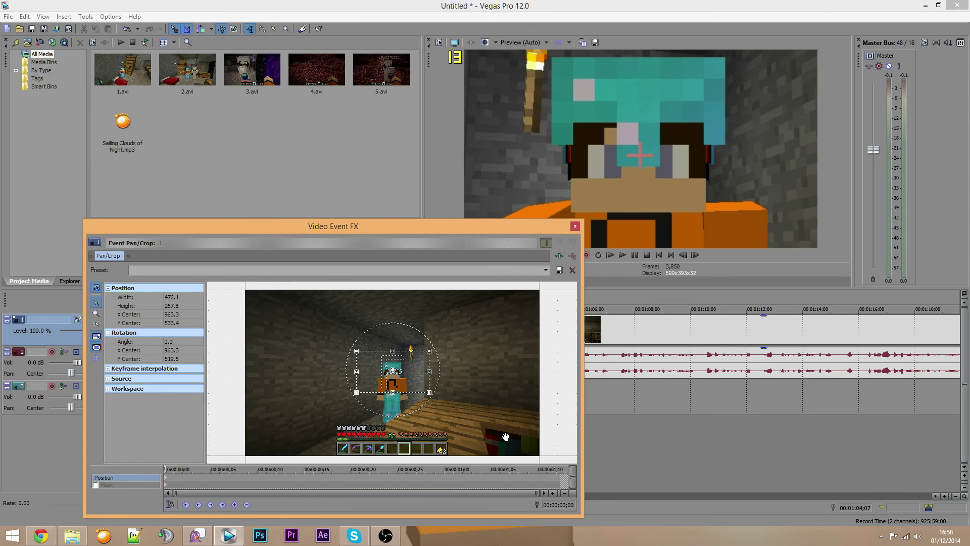
{"action": "left_click", "coordinate": [575, 227]}
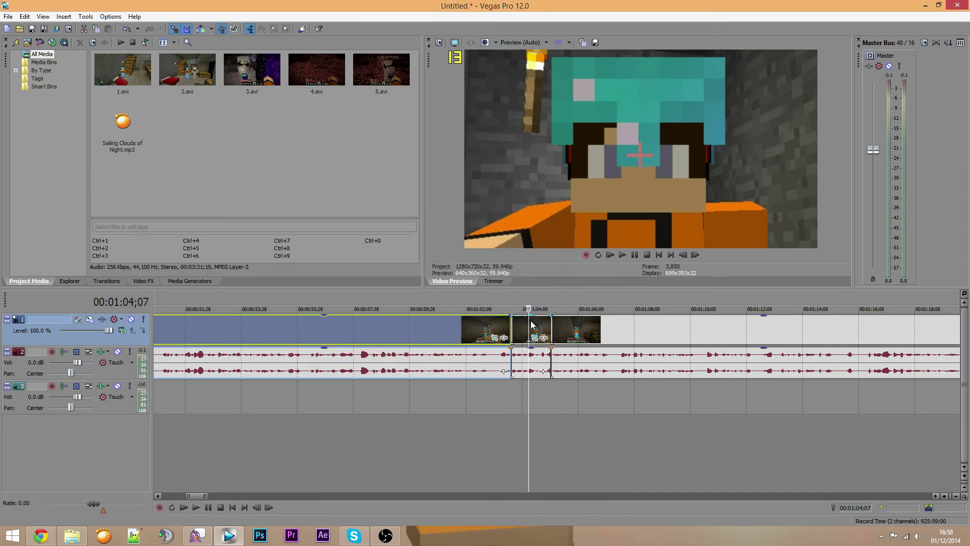
Return the playhead to the start of the project and look over the media generators before going back to the project media
{"action": "left_click_drag", "start_coordinate": [528, 321], "coordinate": [175, 367]}
{"action": "scroll", "coordinate": [173, 367], "scroll_direction": "down", "scroll_amount": 6}
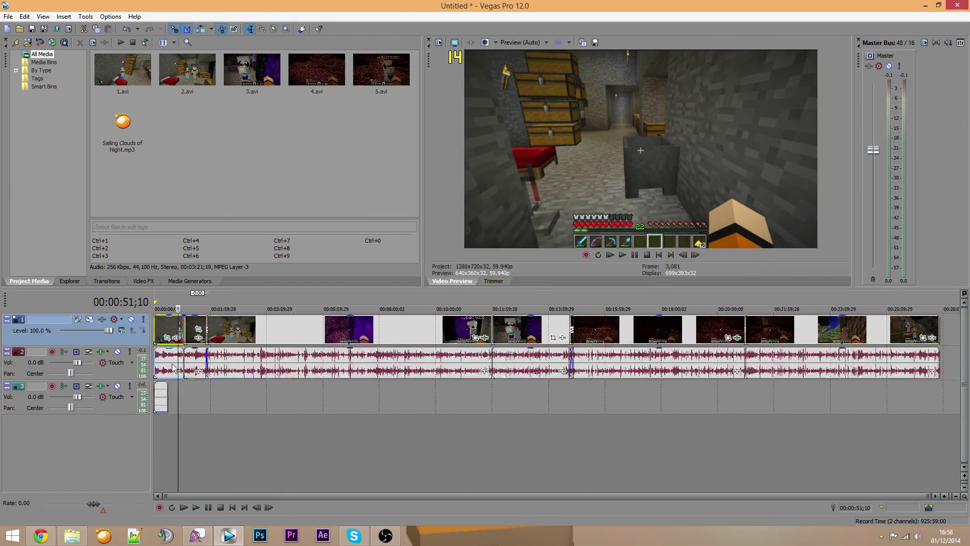
{"action": "key", "text": "ctrl+Home"}
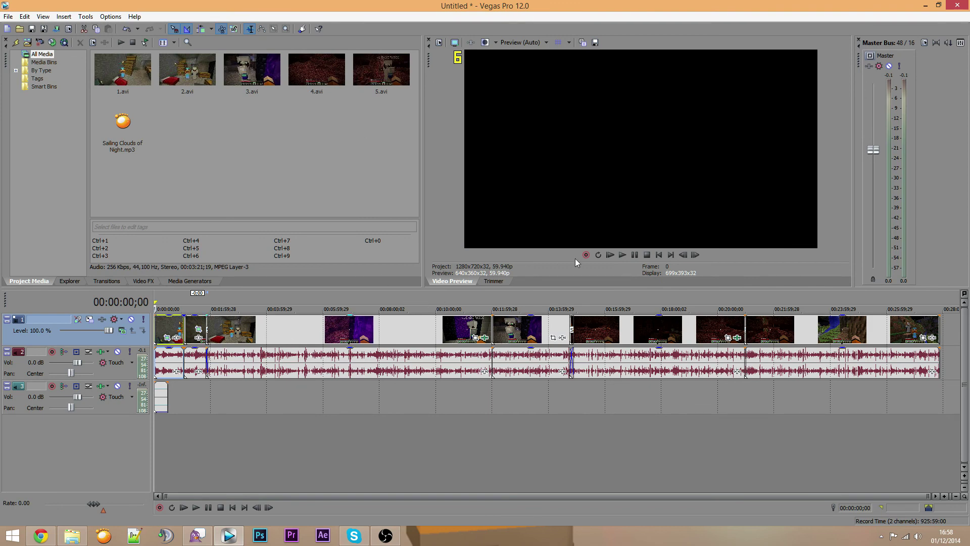
{"action": "left_click", "coordinate": [191, 281]}
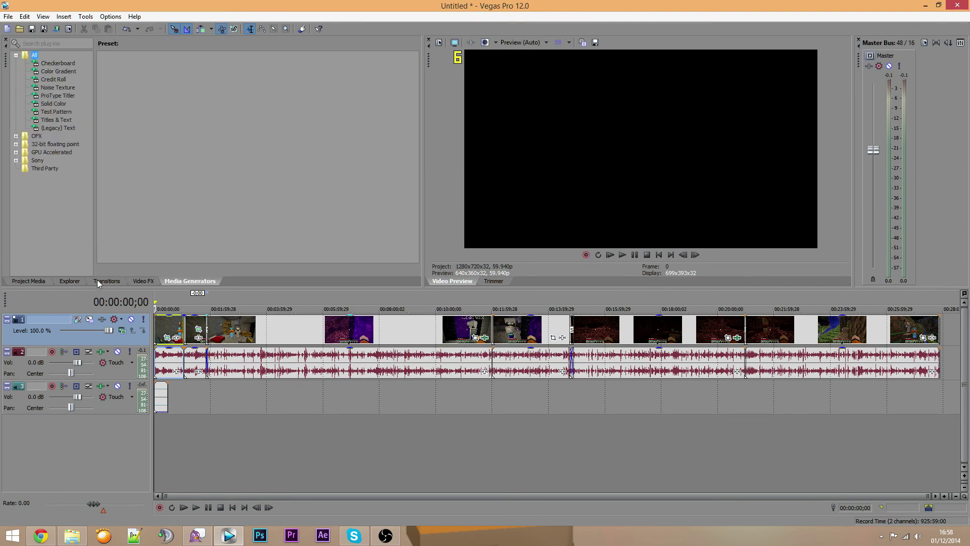
{"action": "left_click", "coordinate": [37, 282]}
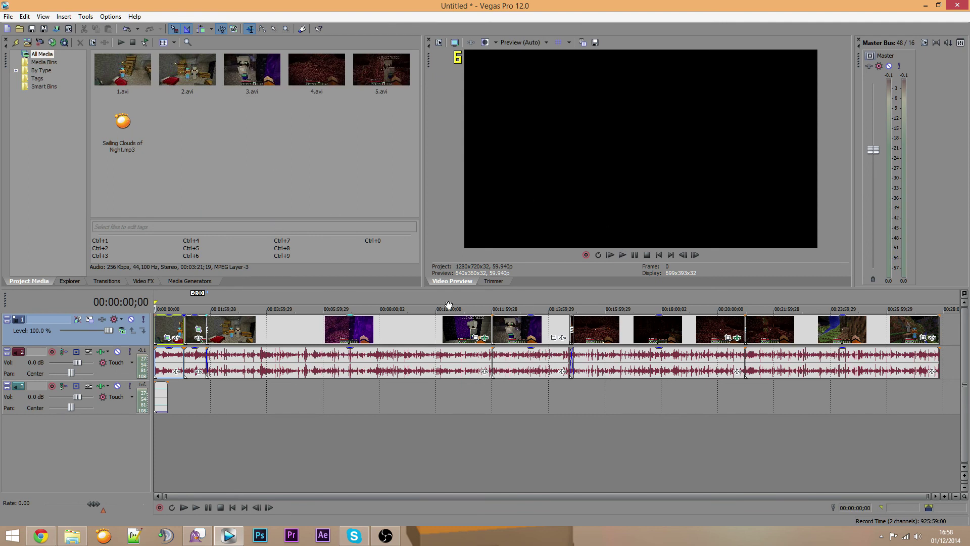